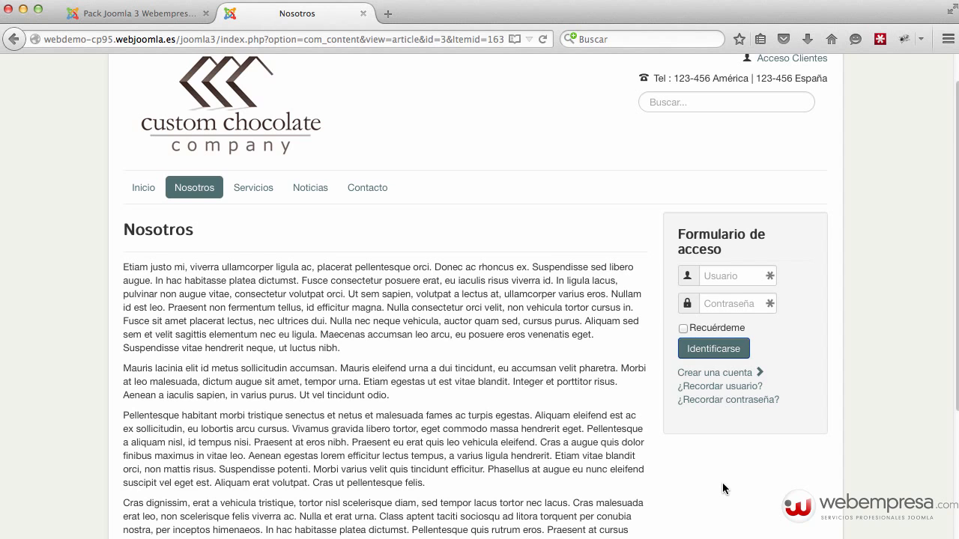
- Switch to the Joomla administration and open the "Nosotros" article for editing from the article manager
{"action": "scroll", "coordinate": [439, 392], "scroll_direction": "down", "scroll_amount": 3}
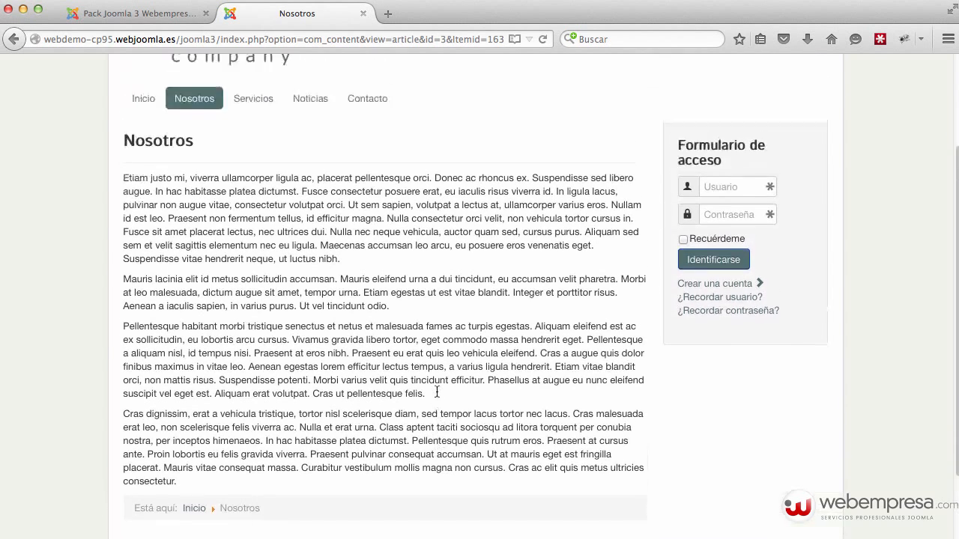
{"action": "scroll", "coordinate": [436, 392], "scroll_direction": "up", "scroll_amount": 3}
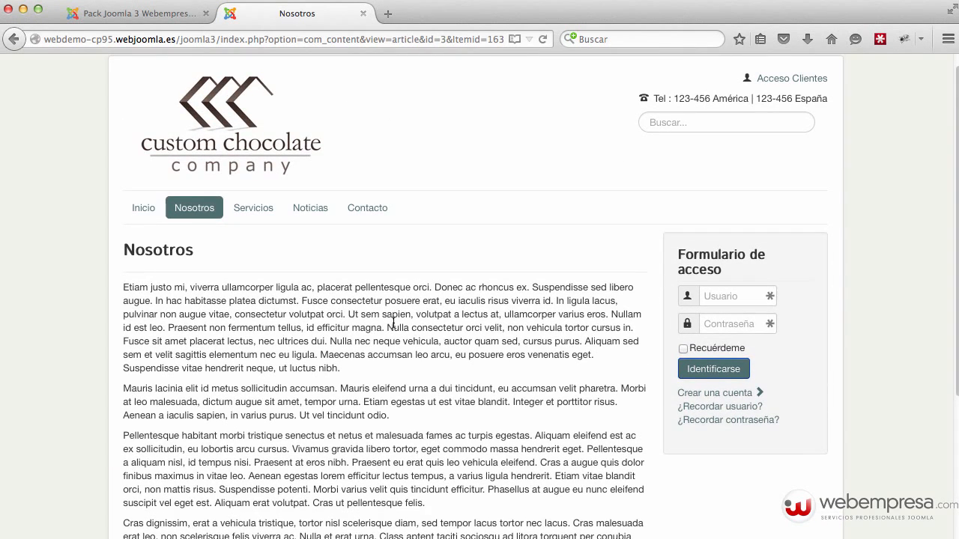
{"action": "left_click", "coordinate": [169, 13]}
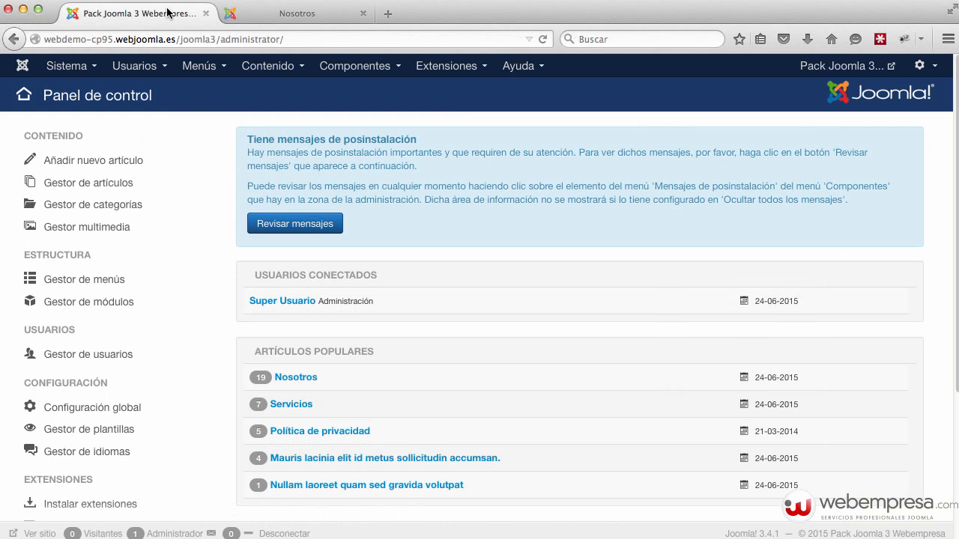
{"action": "left_click", "coordinate": [268, 66]}
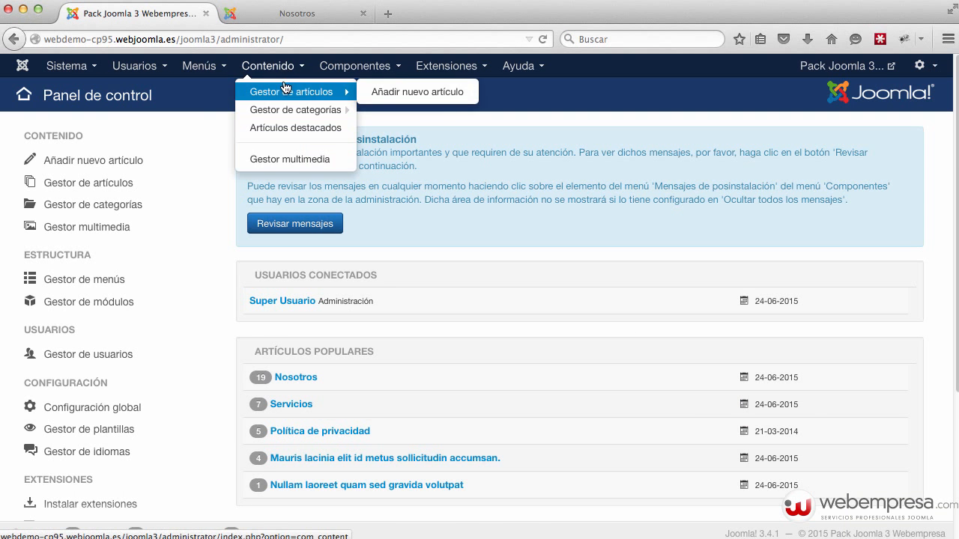
{"action": "left_click", "coordinate": [280, 93]}
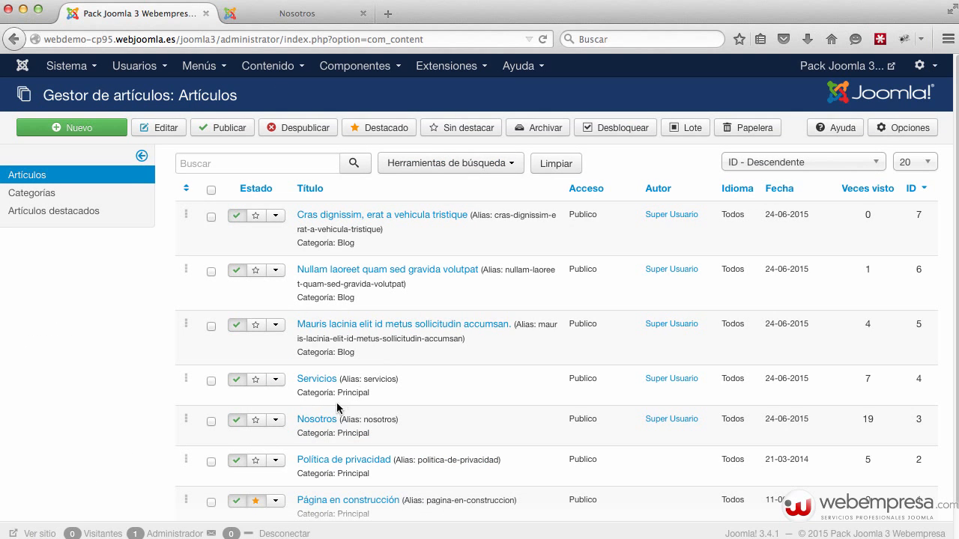
{"action": "left_click", "coordinate": [325, 422]}
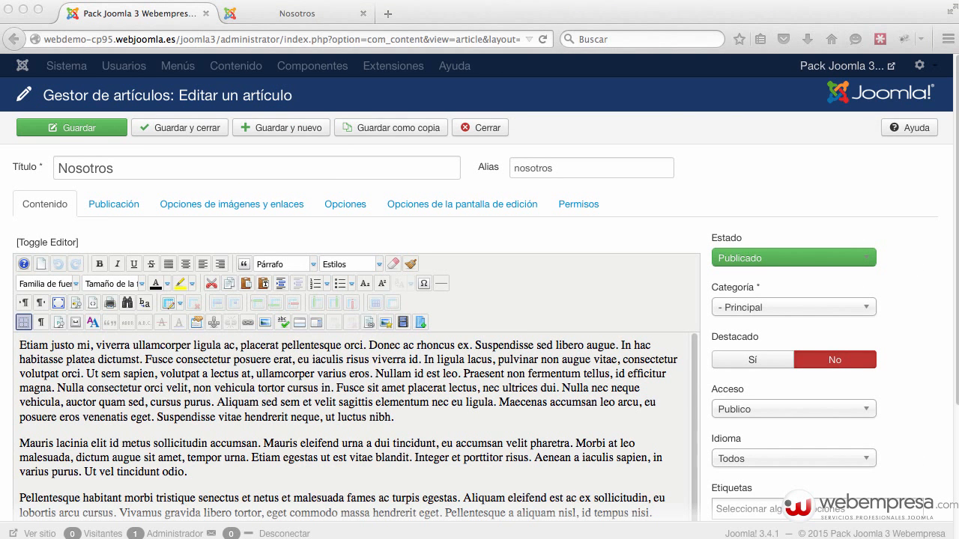
- Preview the image file img-nosotros.jpg over the article editor, then close the preview
{"action": "key", "text": "space"}
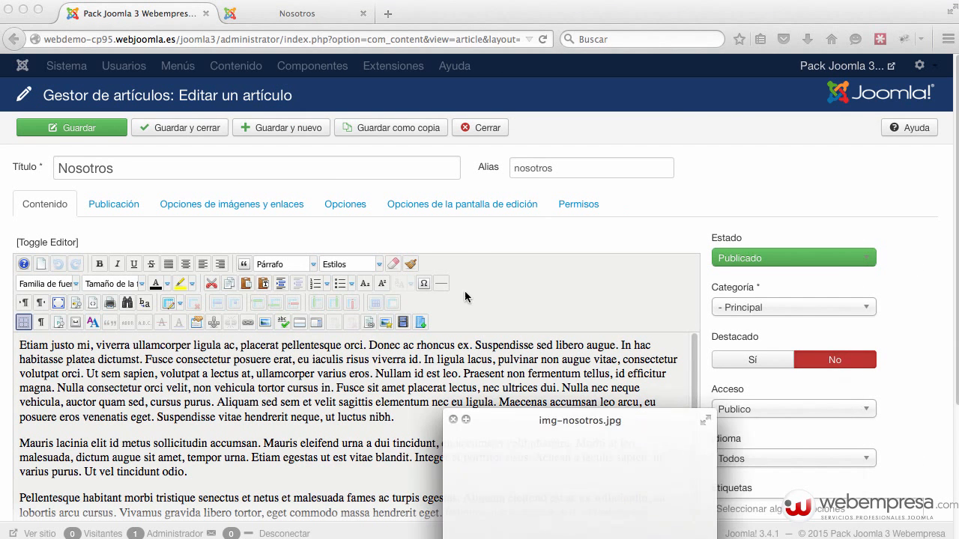
{"action": "left_click_drag", "start_coordinate": [525, 420], "coordinate": [398, 222]}
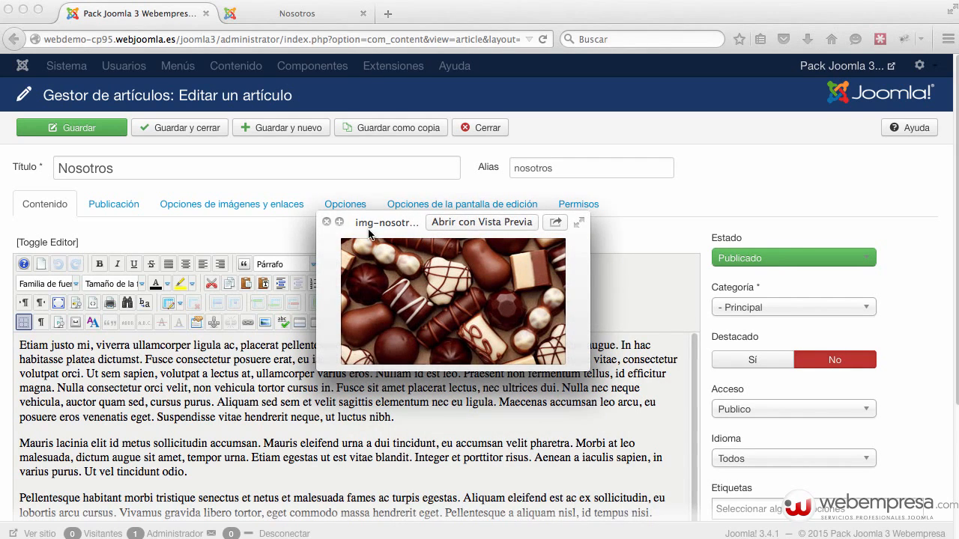
{"action": "left_click", "coordinate": [326, 222]}
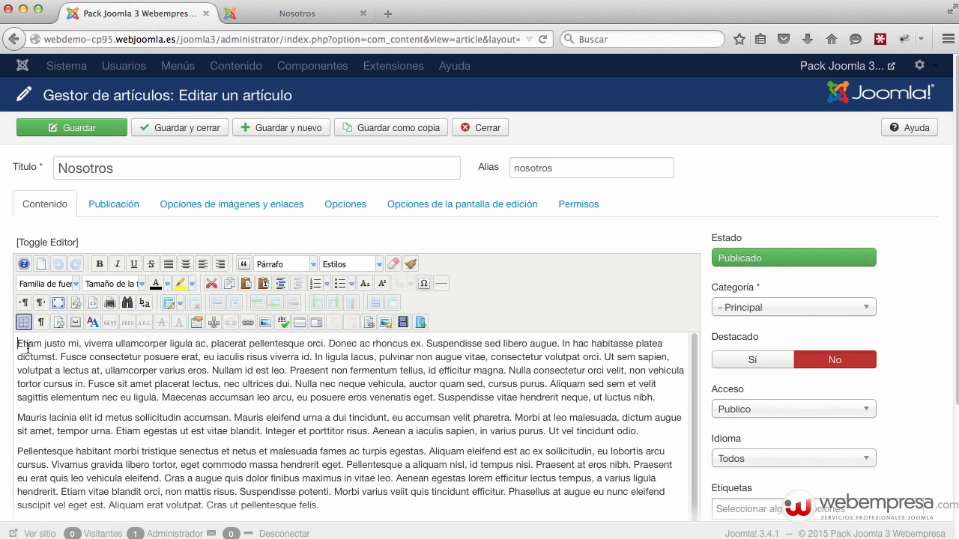
- Upload img-nosotros.jpg from the Escritorio folder to the root image folder through the editor's image manager
{"action": "left_click", "coordinate": [263, 324]}
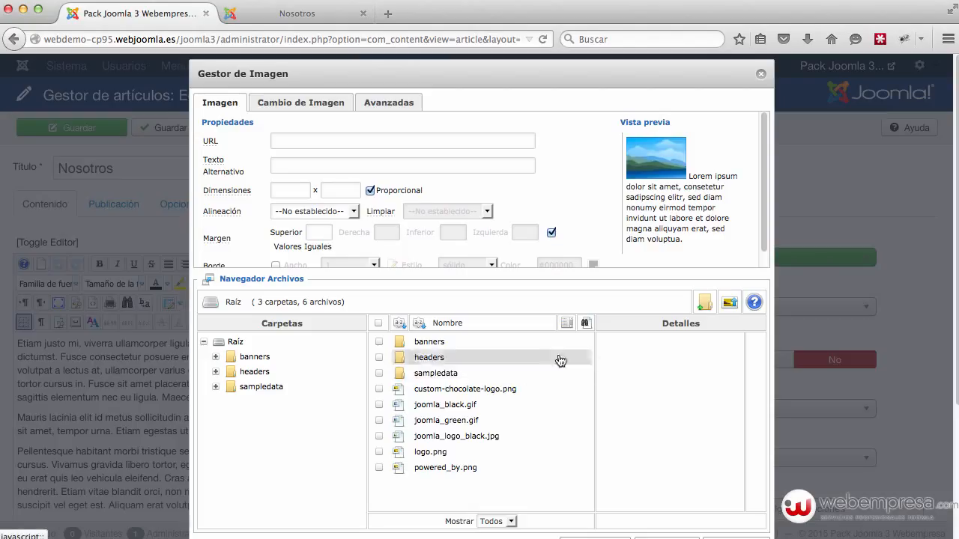
{"action": "left_click", "coordinate": [731, 305]}
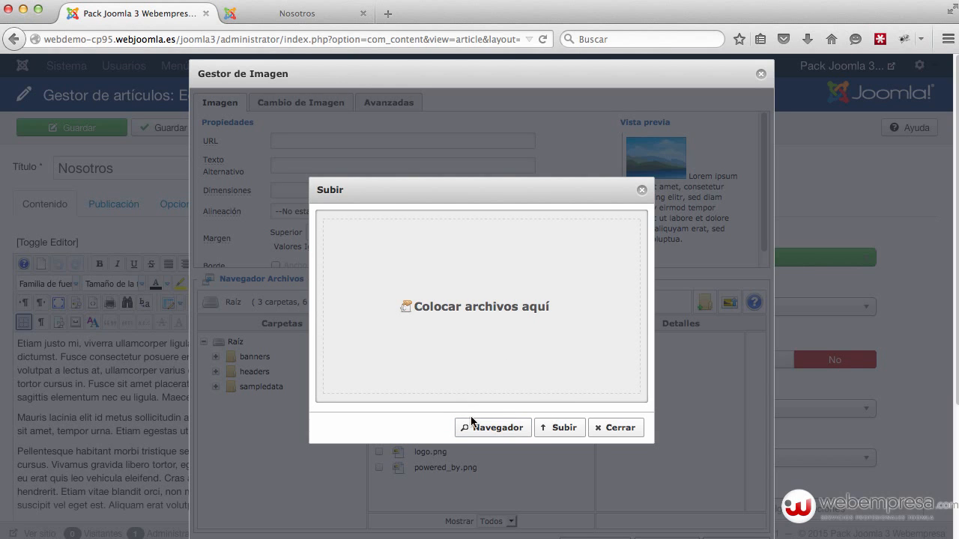
{"action": "left_click", "coordinate": [492, 426]}
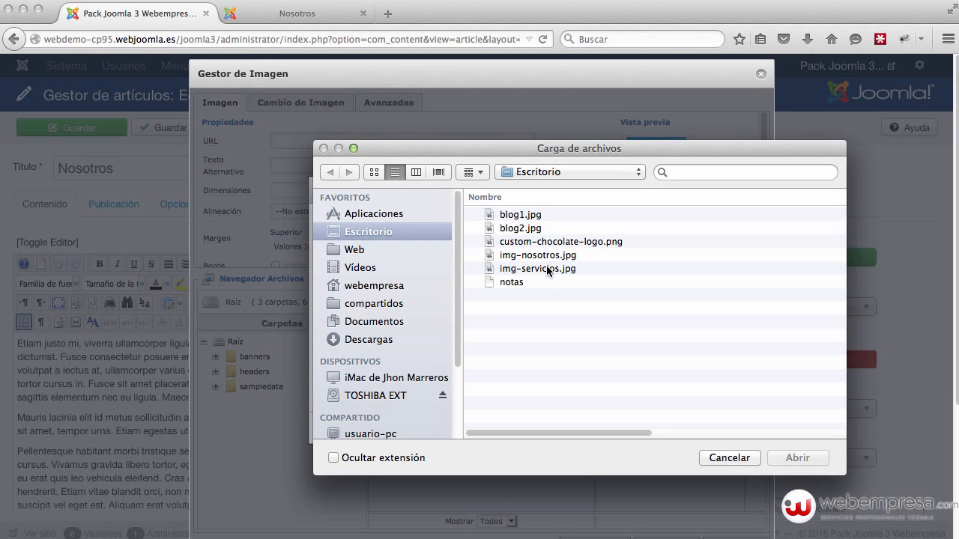
{"action": "left_click", "coordinate": [545, 260]}
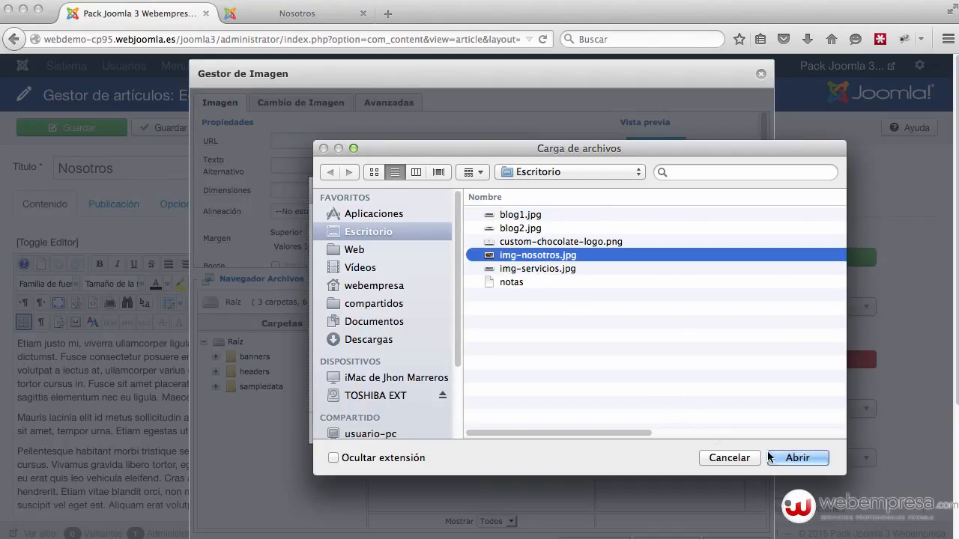
{"action": "left_click", "coordinate": [797, 457]}
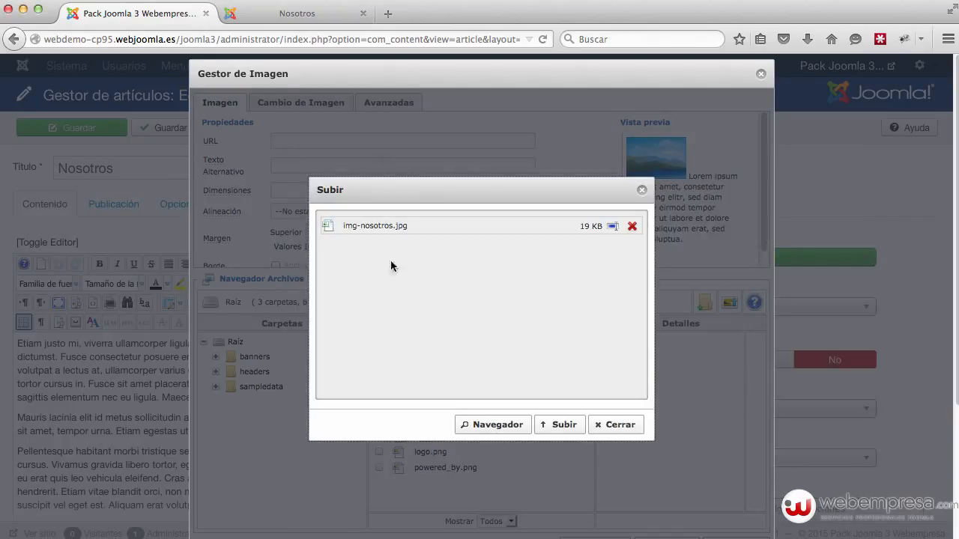
{"action": "left_click", "coordinate": [554, 434]}
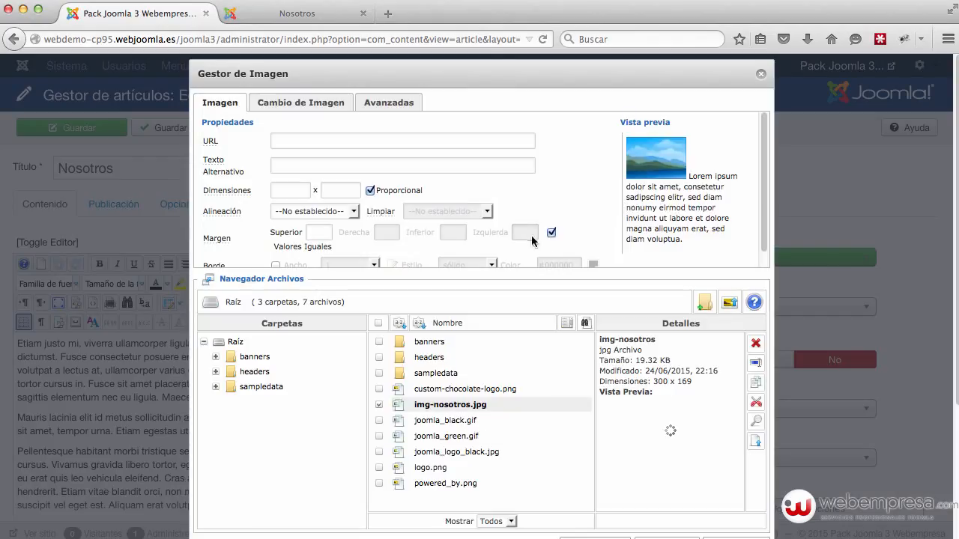
- Insert img-nosotros.jpg at the start of the article's first paragraph
{"action": "left_click", "coordinate": [450, 407]}
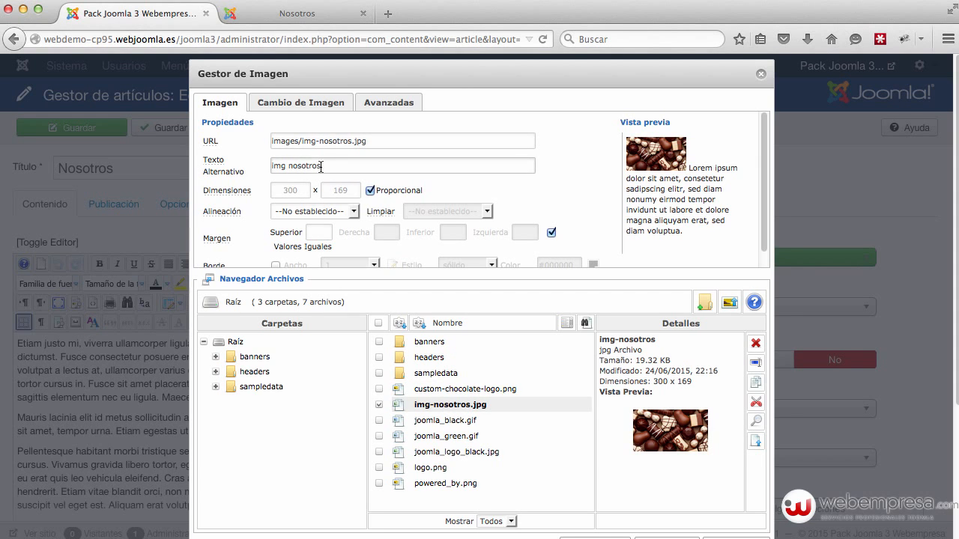
{"action": "scroll", "coordinate": [768, 311], "scroll_direction": "down", "scroll_amount": 2}
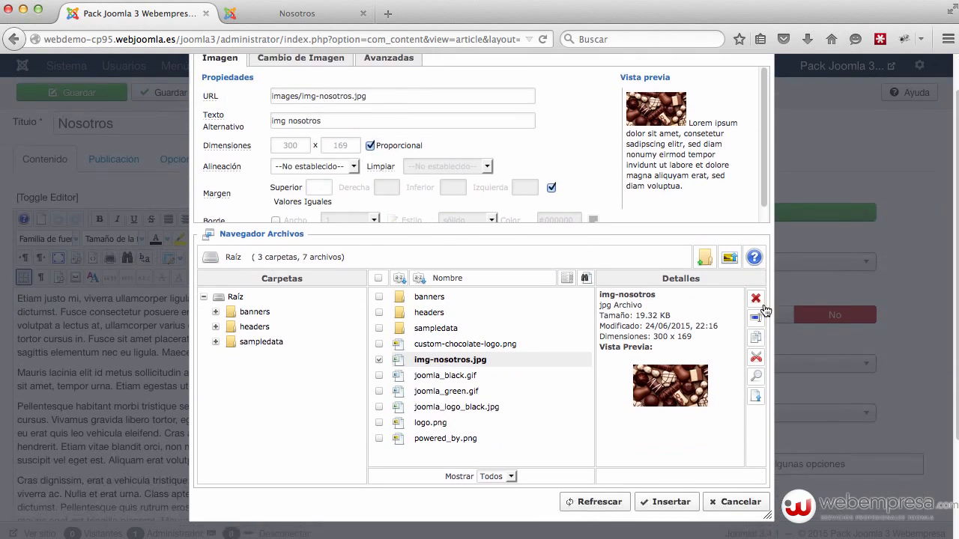
{"action": "left_click", "coordinate": [670, 500]}
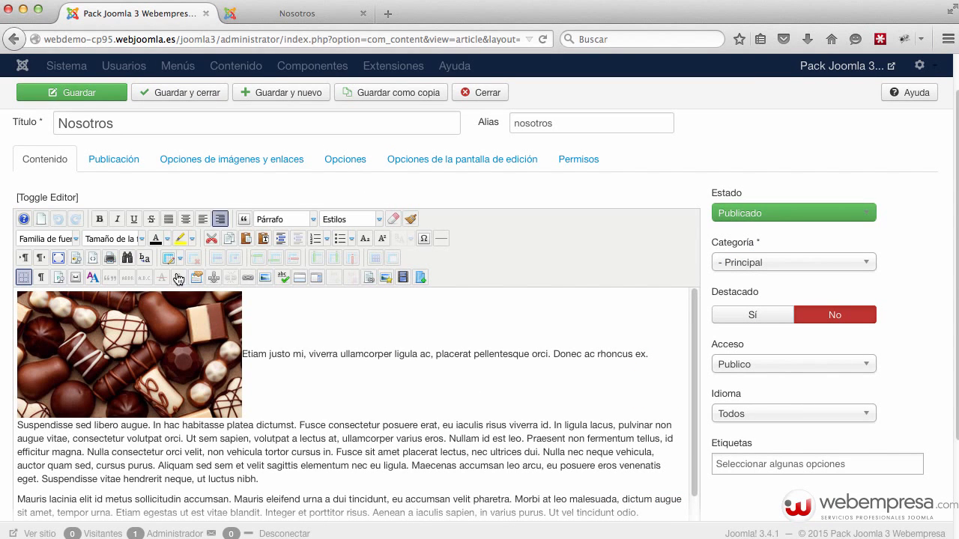
- Save the article and reload the public "Nosotros" page to check the image
{"action": "left_click", "coordinate": [96, 97]}
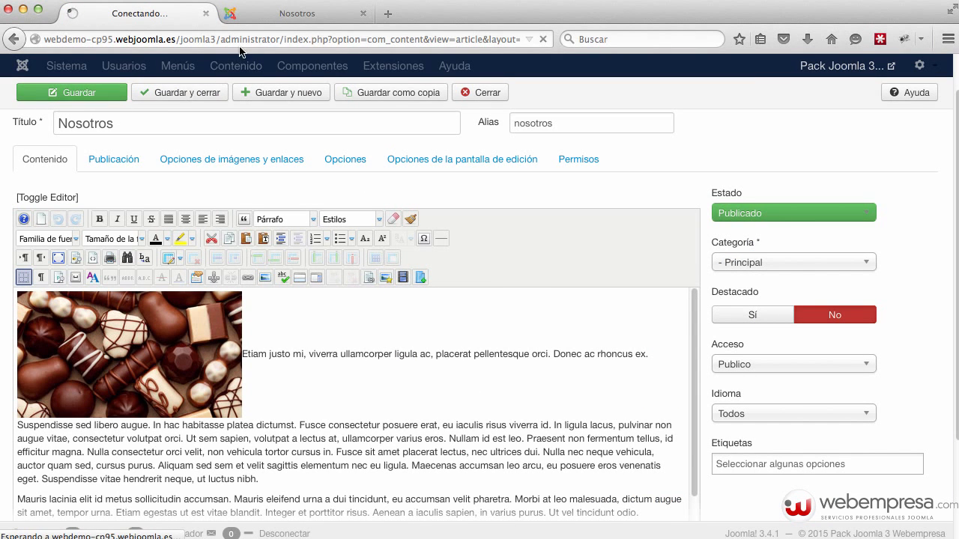
{"action": "left_click", "coordinate": [292, 15]}
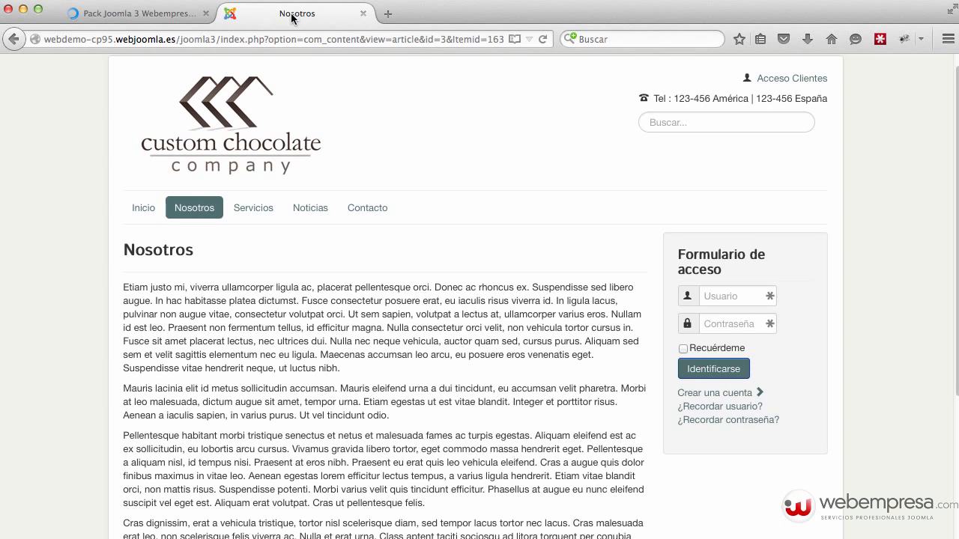
{"action": "key", "text": "super+r"}
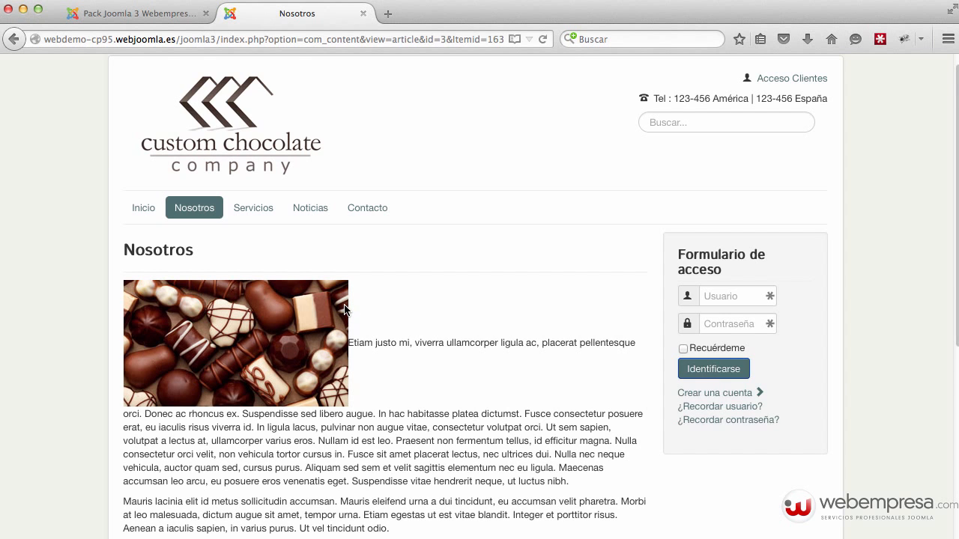
- Search the web for "bootstrap css" in a new browser tab and open the getbootstrap.com CSS page
{"action": "left_click", "coordinate": [387, 15]}
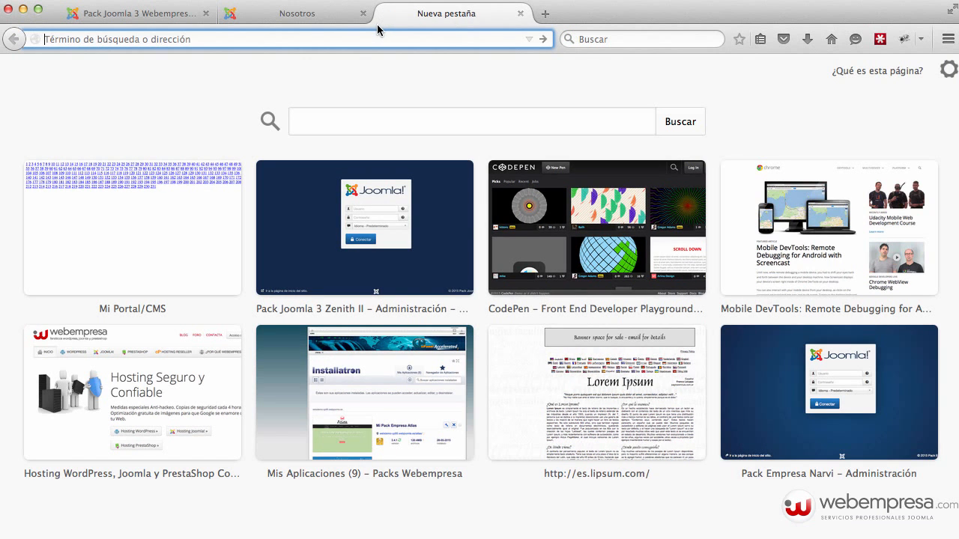
{"action": "type", "text": "bootstrap"}
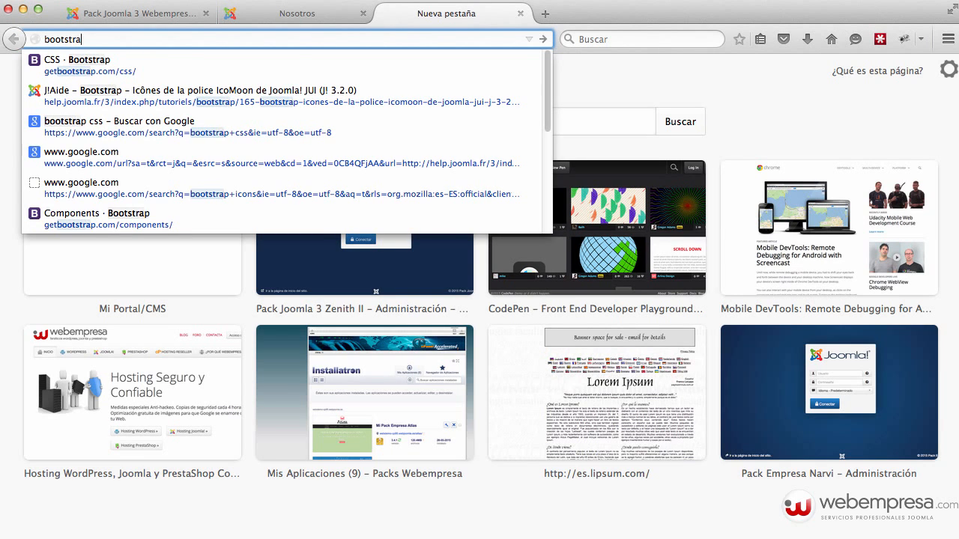
{"action": "type", "text": " css"}
{"action": "key", "text": "Return"}
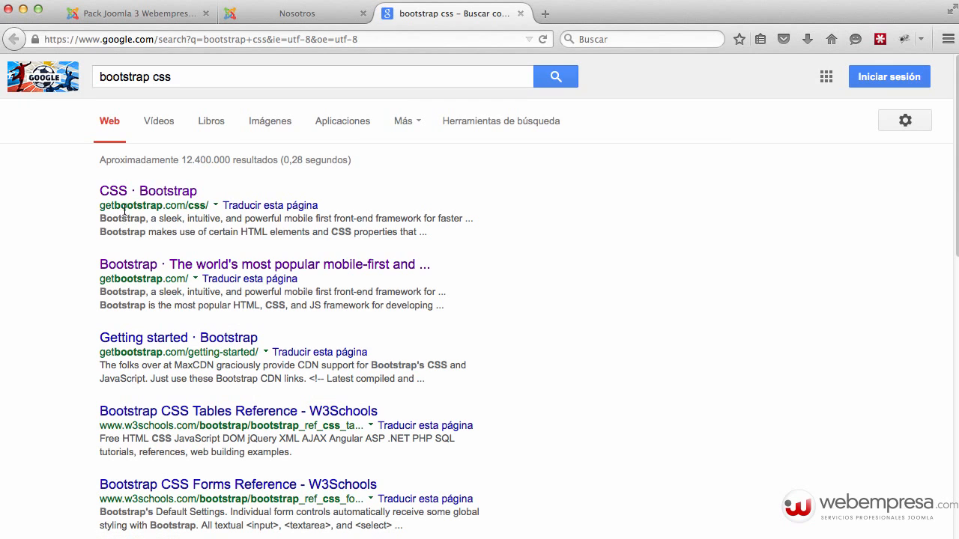
{"action": "left_click", "coordinate": [156, 197]}
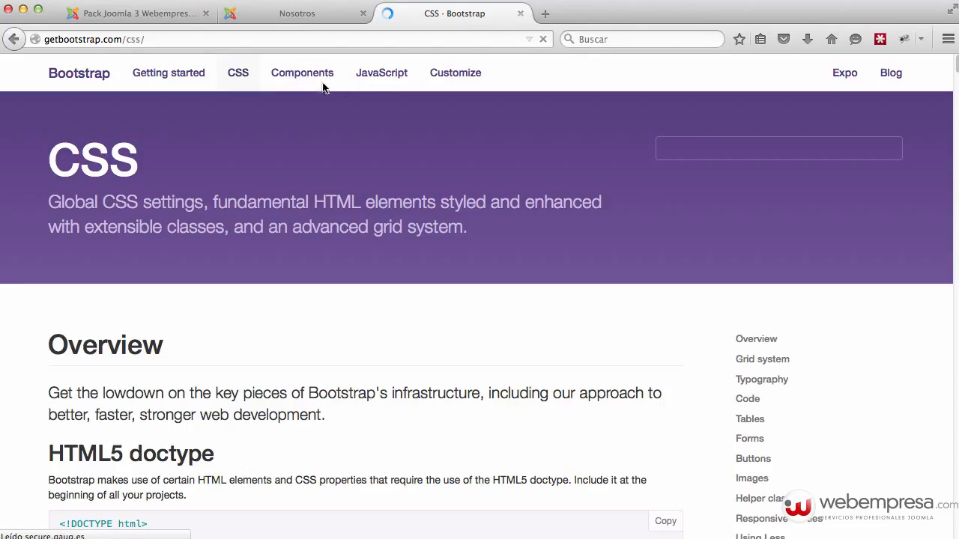
- Find "images" on Bootstrap's Components page and select the class name "thumbnail" in the Thumbnails default example code
{"action": "left_click", "coordinate": [278, 72]}
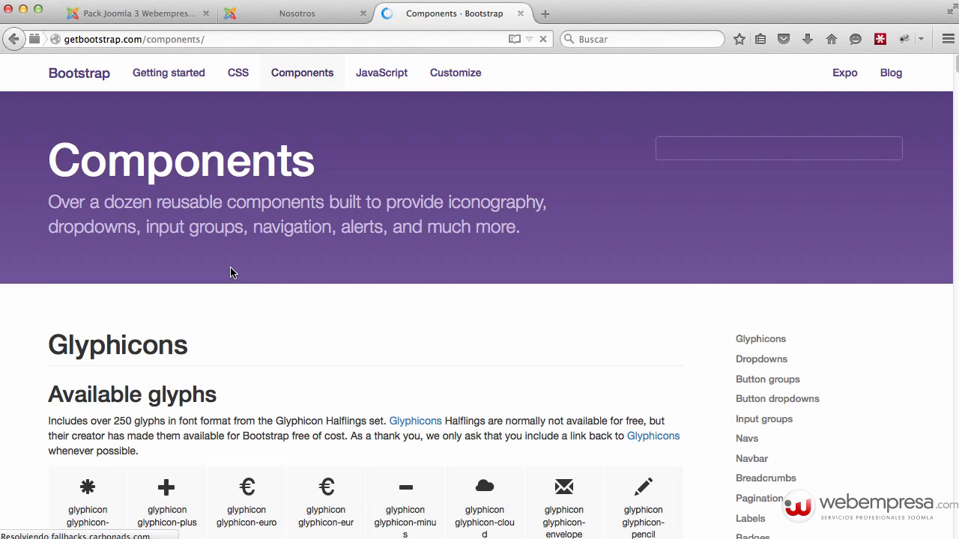
{"action": "key", "text": "super+f"}
{"action": "type", "text": "images"}
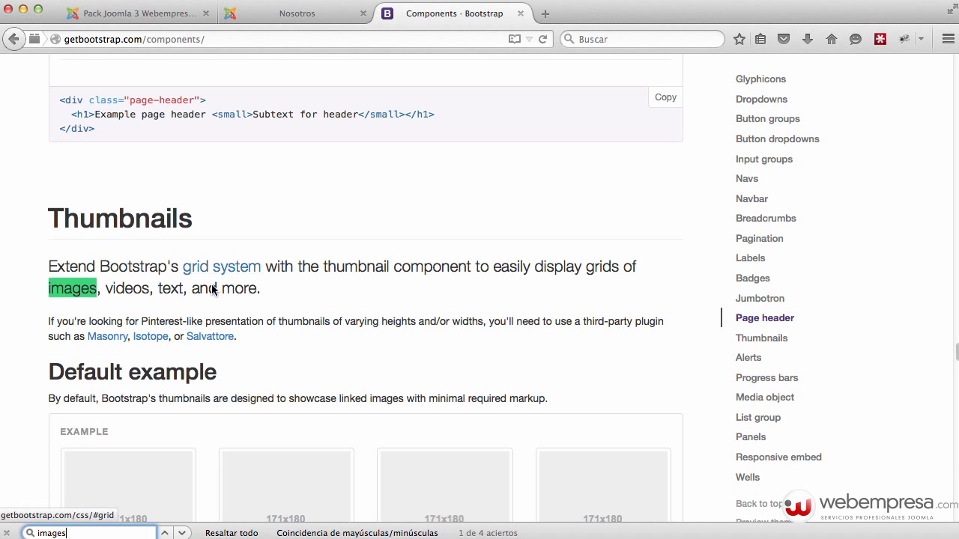
{"action": "scroll", "coordinate": [288, 307], "scroll_direction": "down", "scroll_amount": 2}
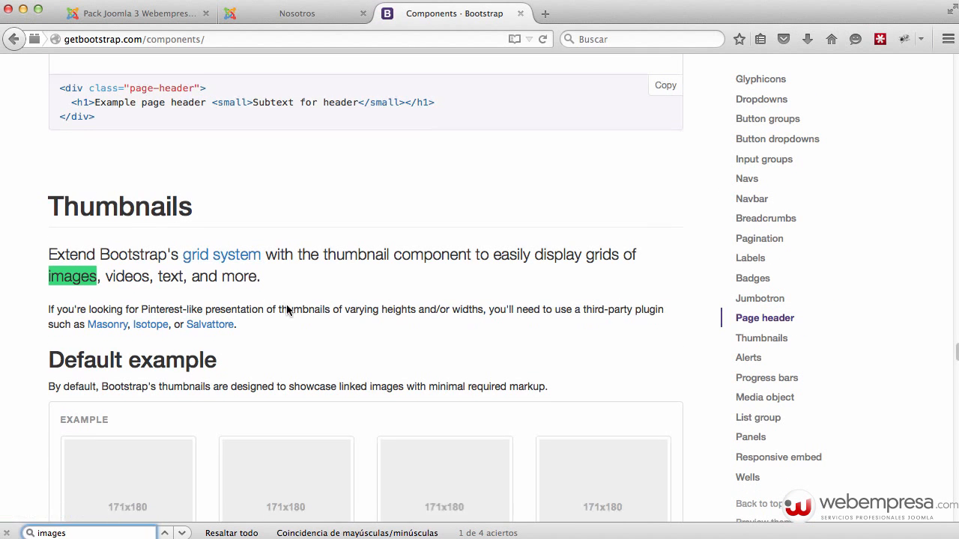
{"action": "scroll", "coordinate": [270, 322], "scroll_direction": "down", "scroll_amount": 1}
{"action": "scroll", "coordinate": [314, 457], "scroll_direction": "down", "scroll_amount": 3}
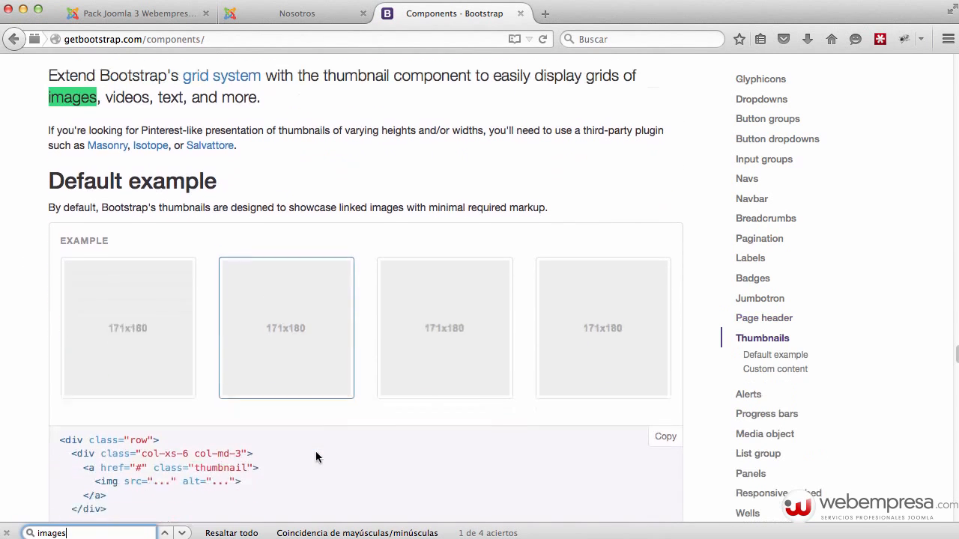
{"action": "left_click_drag", "start_coordinate": [155, 424], "coordinate": [244, 424]}
{"action": "triple_click", "coordinate": [215, 426]}
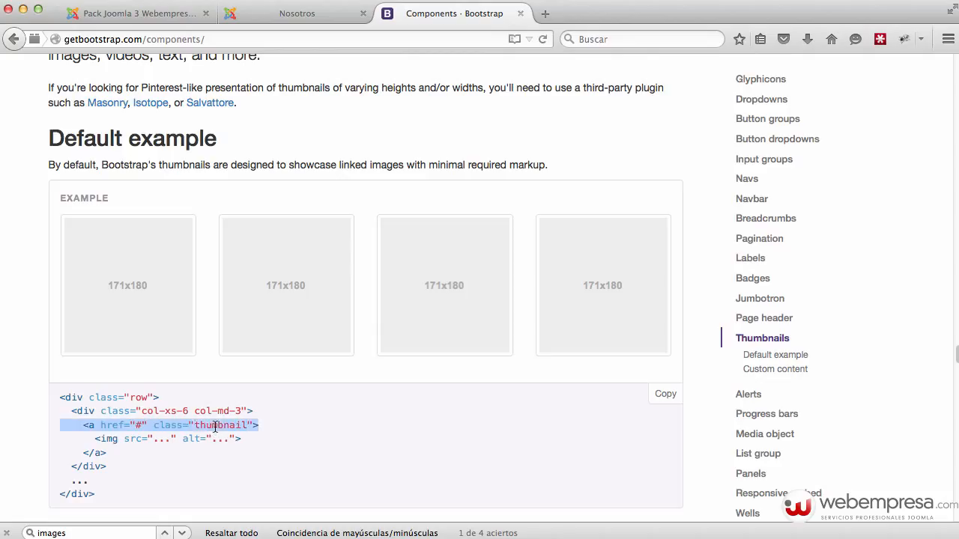
{"action": "double_click", "coordinate": [217, 426]}
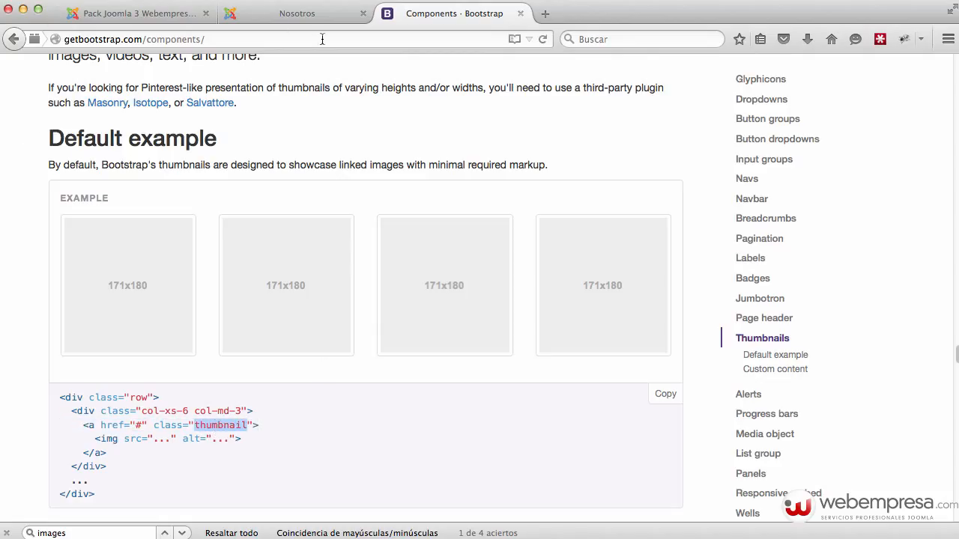
- Assign the class thumbnail to the img-nosotros.jpg image in the Joomla article and apply the change
{"action": "left_click", "coordinate": [175, 16]}
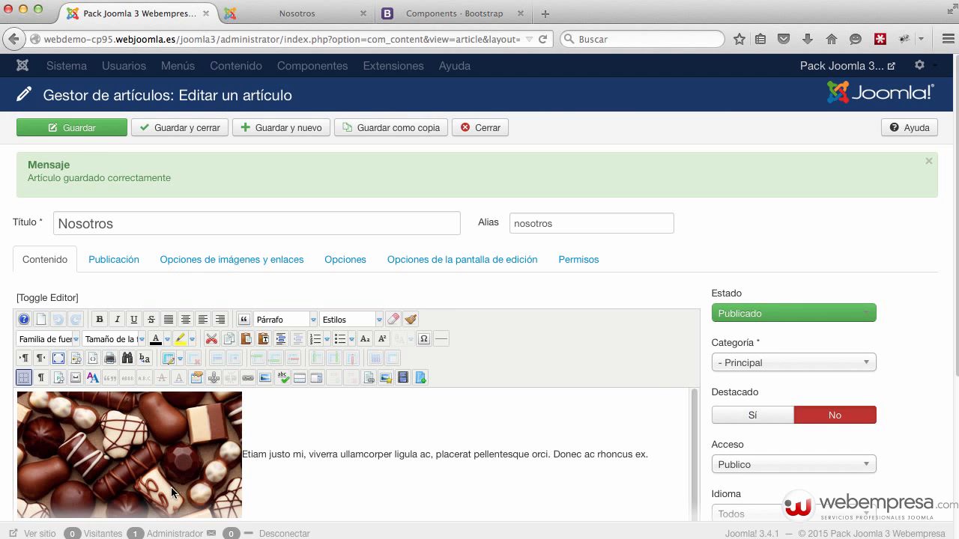
{"action": "left_click", "coordinate": [264, 378]}
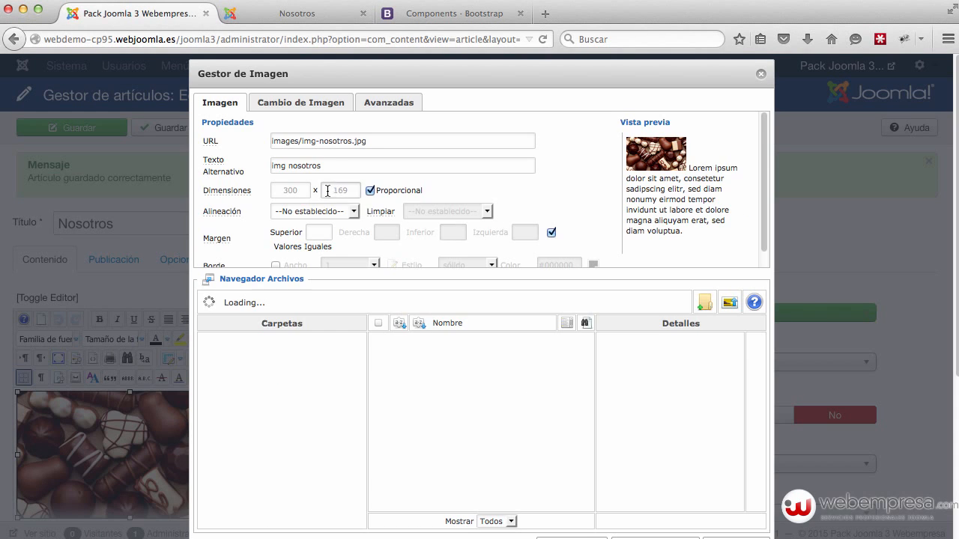
{"action": "left_click", "coordinate": [383, 103]}
{"action": "left_click", "coordinate": [297, 169]}
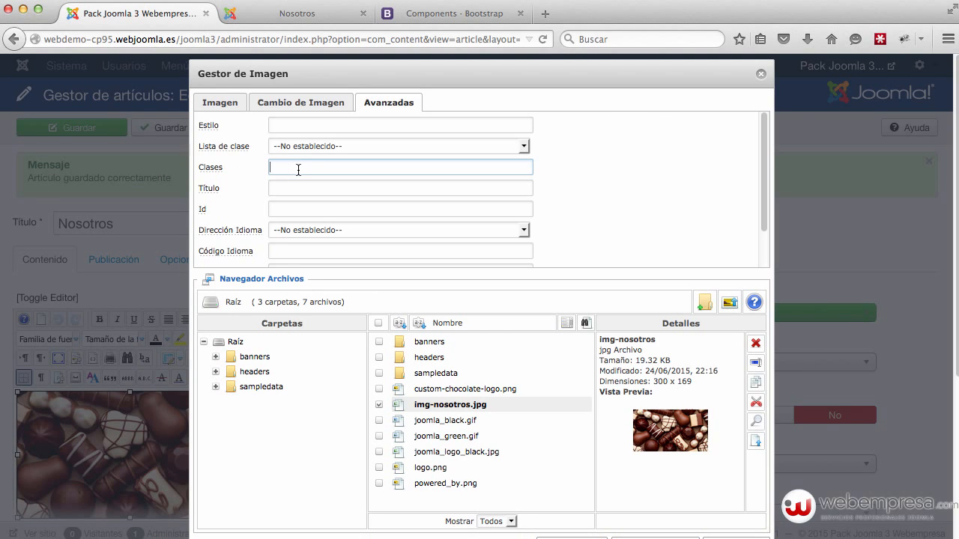
{"action": "type", "text": "thumbnail"}
{"action": "scroll", "coordinate": [674, 248], "scroll_direction": "down", "scroll_amount": 3}
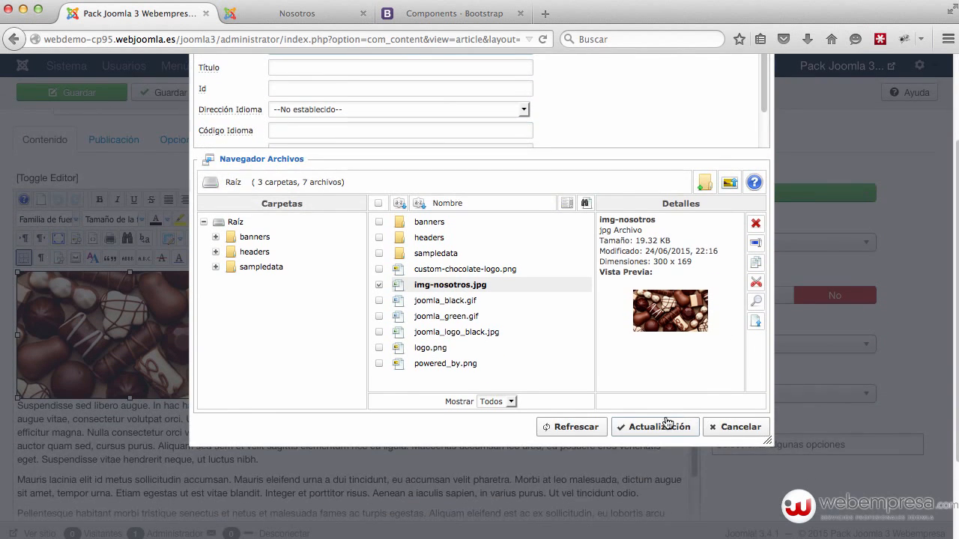
{"action": "left_click", "coordinate": [642, 426]}
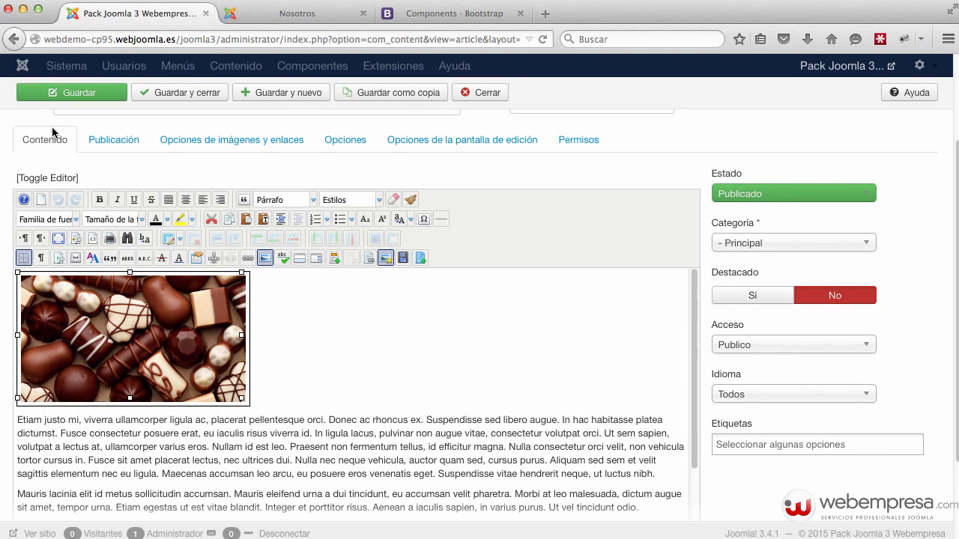
- Save the article and reload the public "Nosotros" page to check the image's thumbnail styling
{"action": "left_click", "coordinate": [75, 92]}
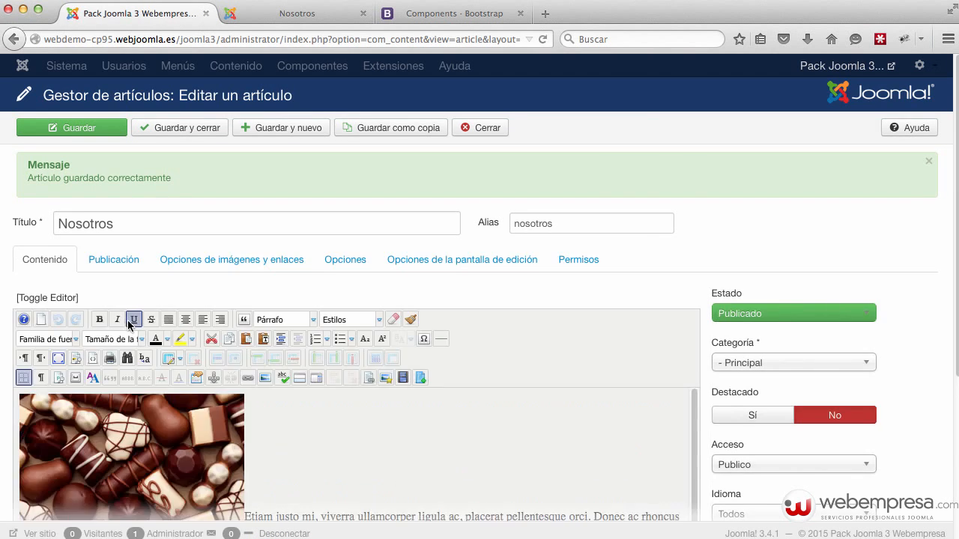
{"action": "scroll", "coordinate": [665, 316], "scroll_direction": "down", "scroll_amount": 1}
{"action": "scroll", "coordinate": [665, 317], "scroll_direction": "down", "scroll_amount": 2}
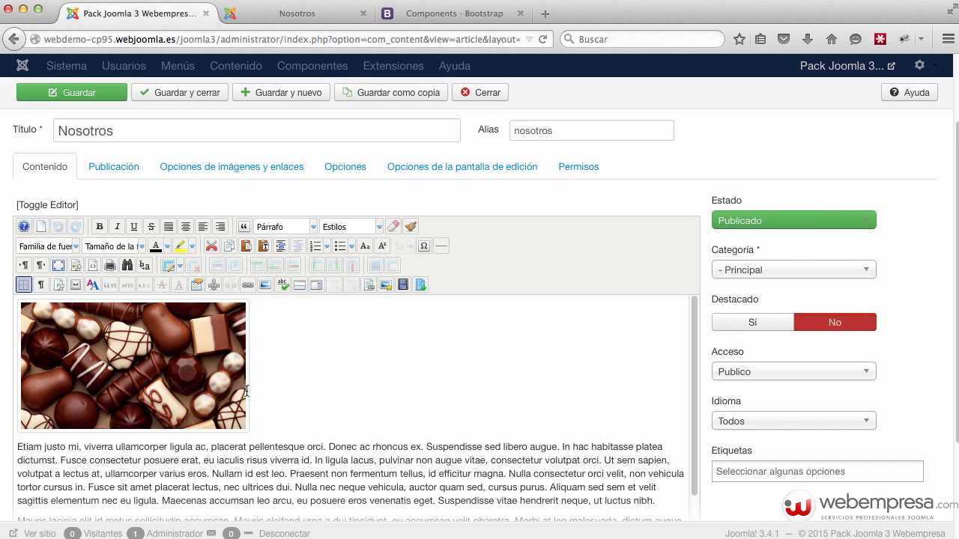
{"action": "scroll", "coordinate": [360, 425], "scroll_direction": "up", "scroll_amount": 1}
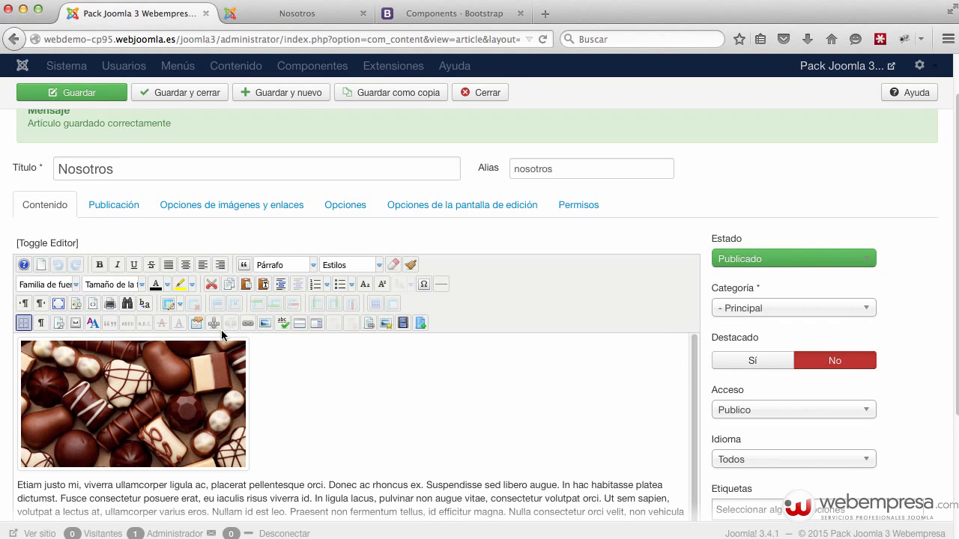
{"action": "left_click", "coordinate": [275, 15]}
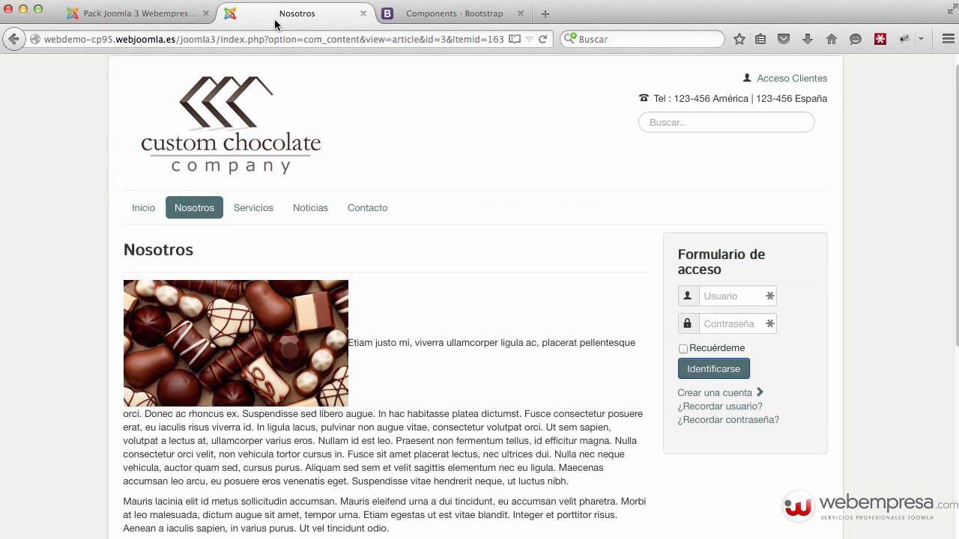
{"action": "key", "text": "super+r"}
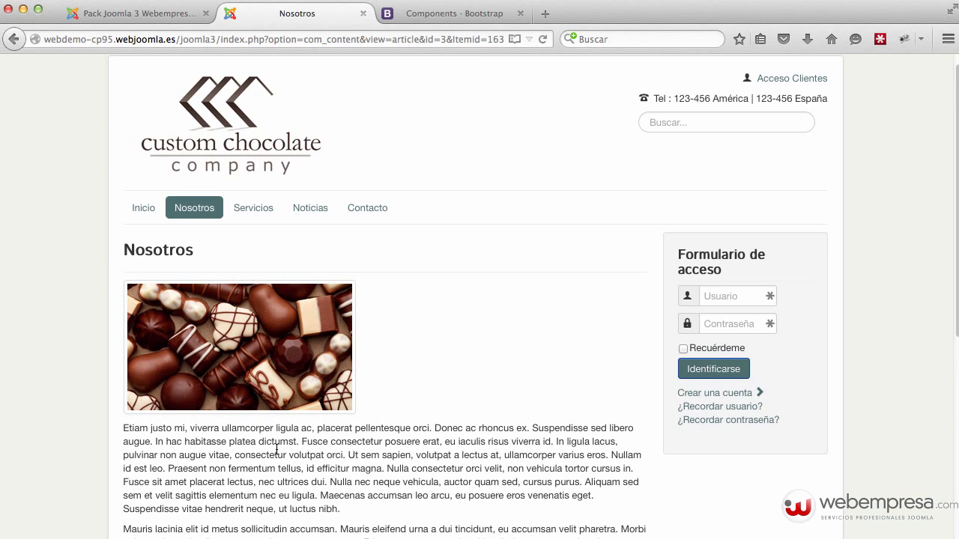
- Open the properties of the article's chocolate image and set its alignment to Izquierdo
{"action": "left_click", "coordinate": [153, 15]}
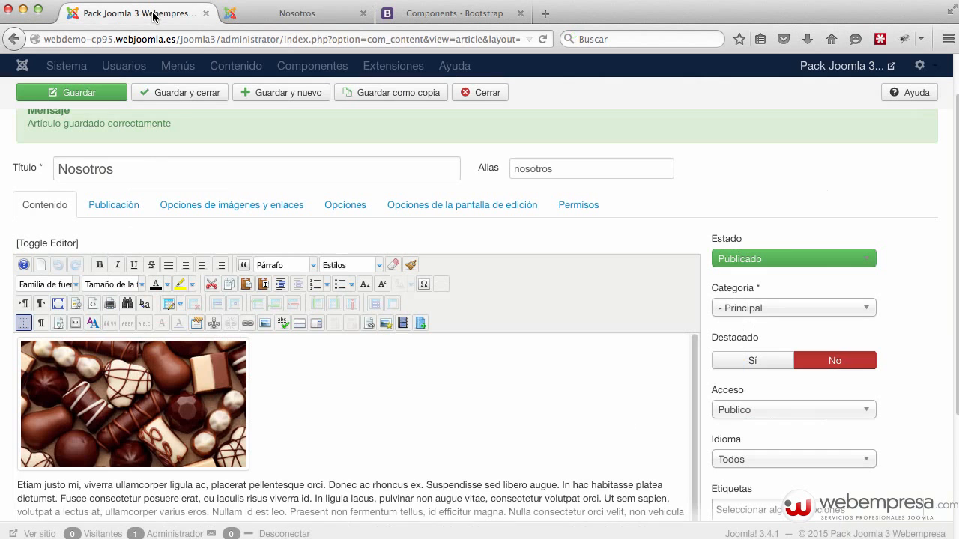
{"action": "left_click", "coordinate": [188, 385]}
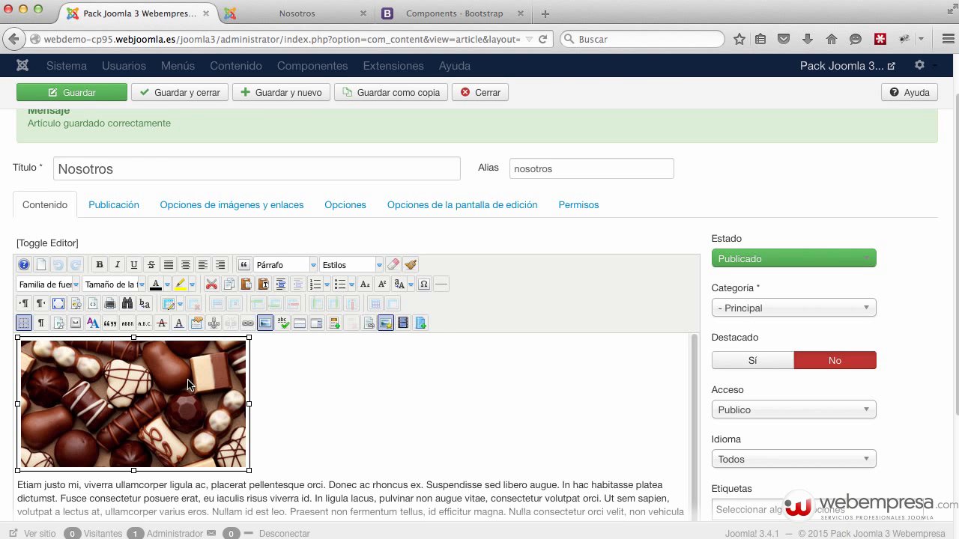
{"action": "left_click", "coordinate": [266, 324]}
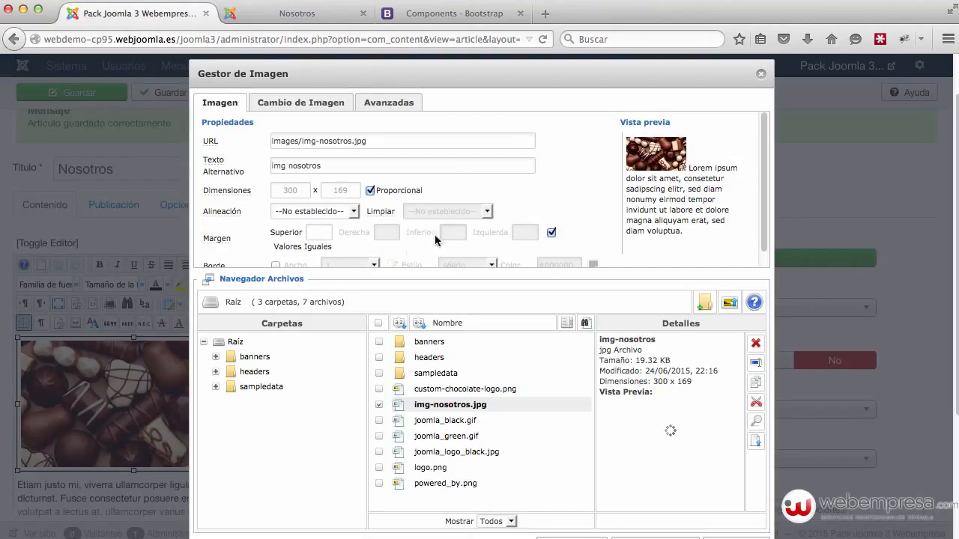
{"action": "left_click", "coordinate": [338, 212]}
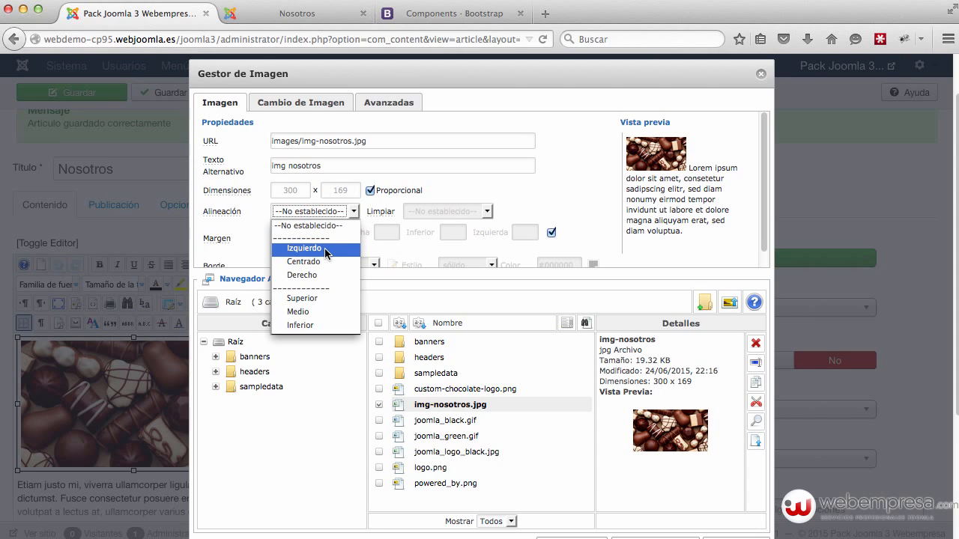
{"action": "left_click", "coordinate": [299, 250]}
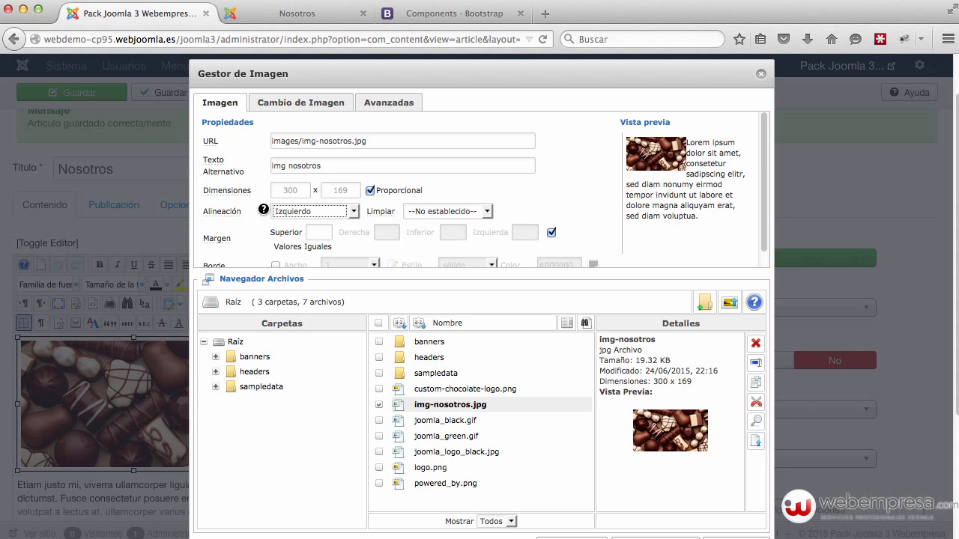
- Turn off equal margins for the image, set its Derecha and Inferior margins to 10, and apply the changes
{"action": "scroll", "coordinate": [494, 239], "scroll_direction": "down", "scroll_amount": 1}
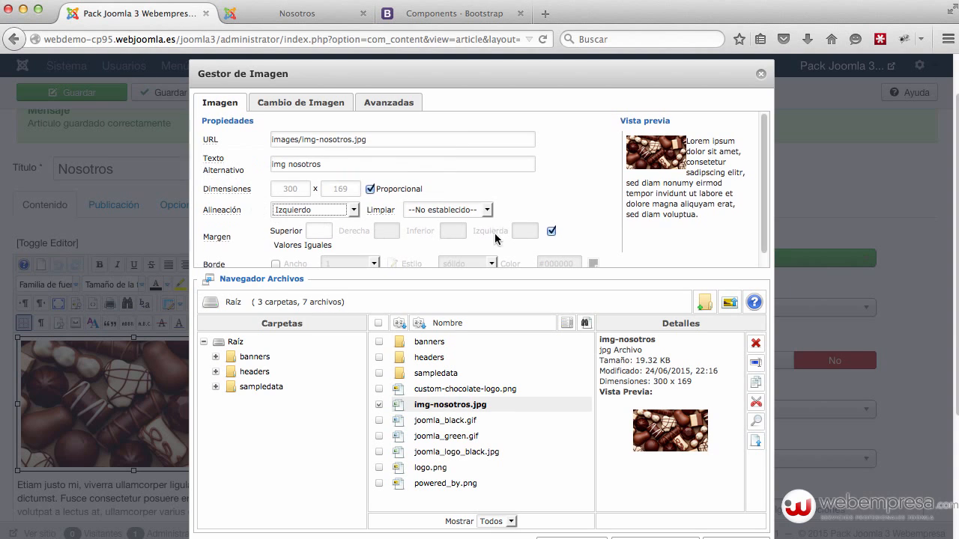
{"action": "left_click", "coordinate": [552, 232]}
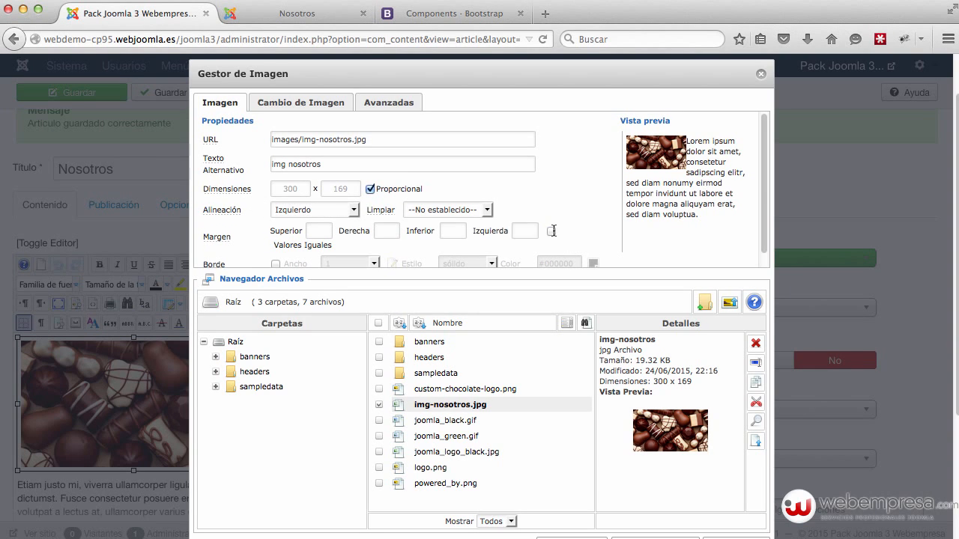
{"action": "left_click", "coordinate": [388, 232]}
{"action": "left_click", "coordinate": [464, 231]}
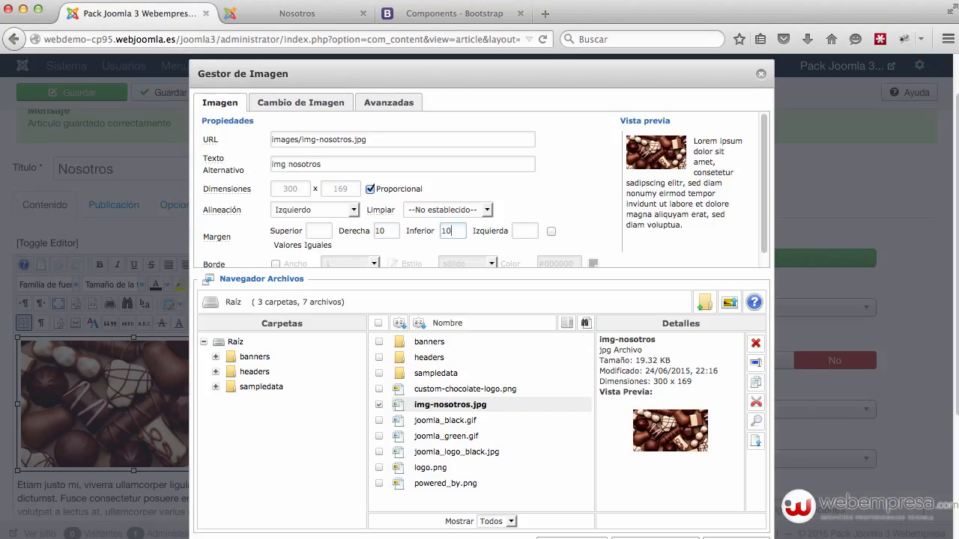
{"action": "scroll", "coordinate": [719, 239], "scroll_direction": "down", "scroll_amount": 5}
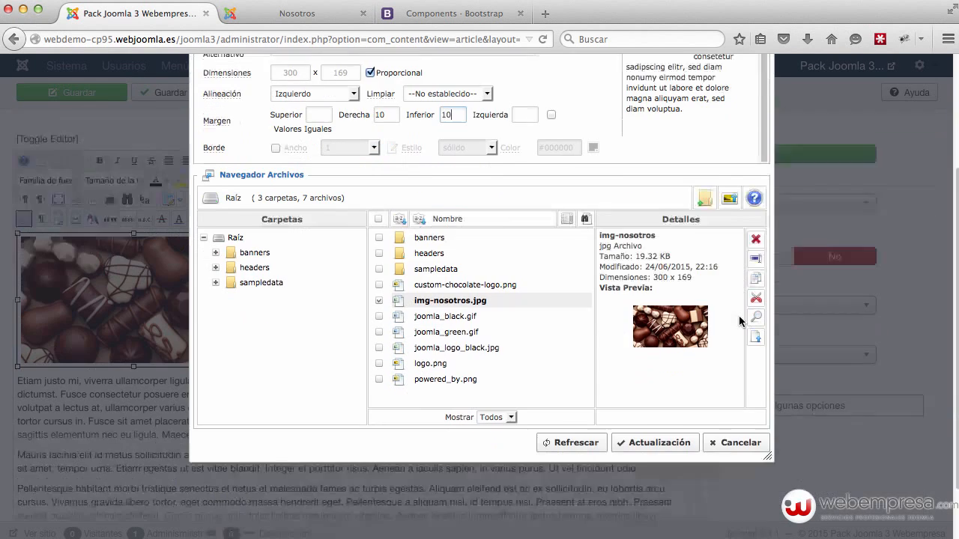
{"action": "left_click", "coordinate": [649, 442]}
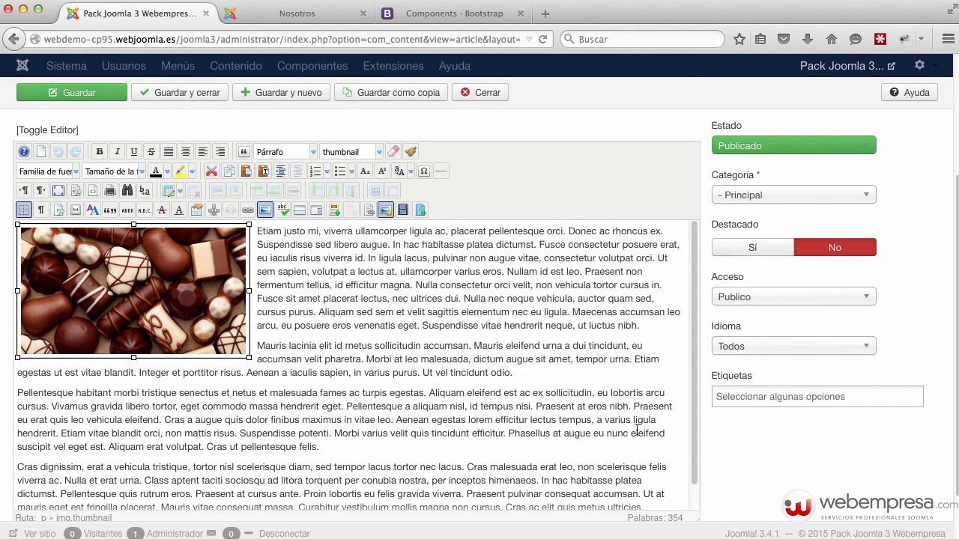
{"action": "left_click", "coordinate": [341, 345]}
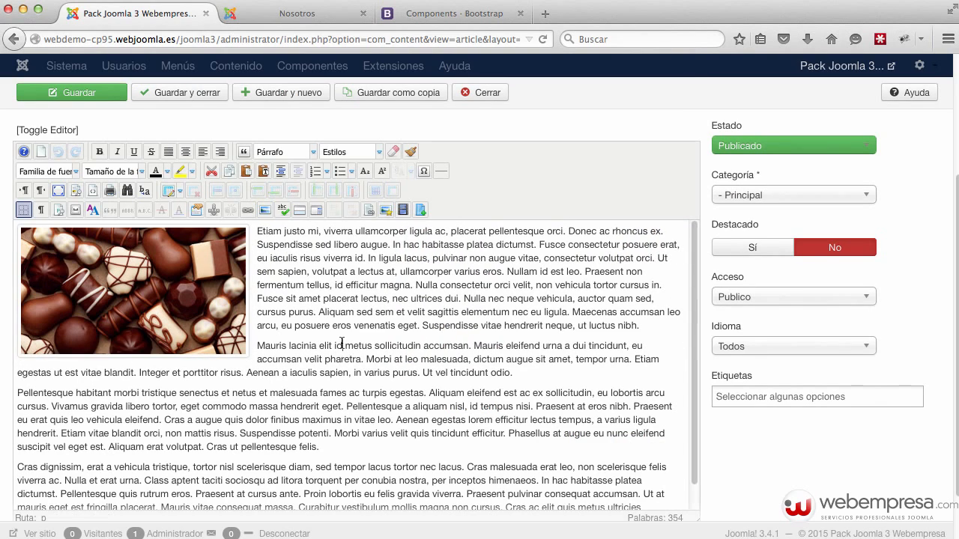
- Save the article and reload the public "Nosotros" page to review how the text wraps around the image
{"action": "left_click", "coordinate": [95, 92]}
{"action": "left_click", "coordinate": [300, 15]}
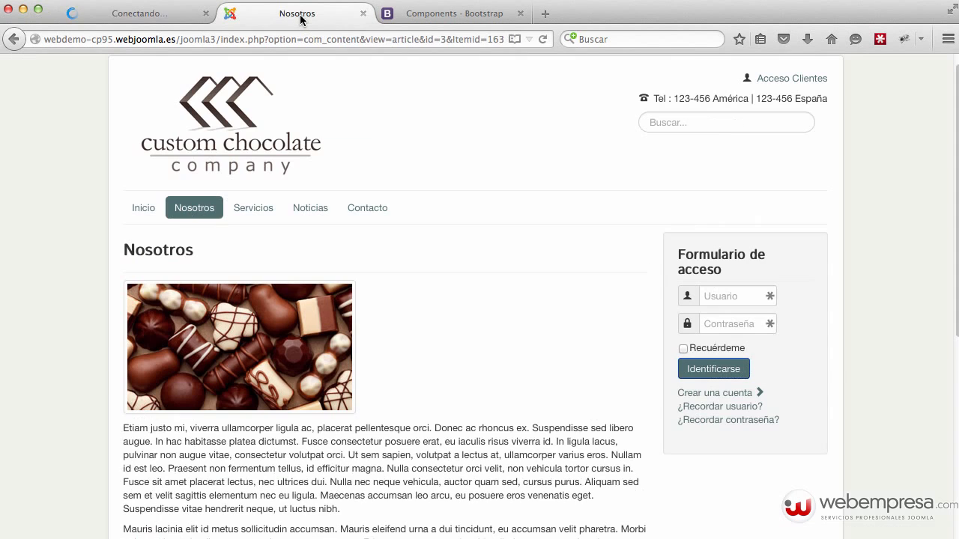
{"action": "key", "text": "super+r"}
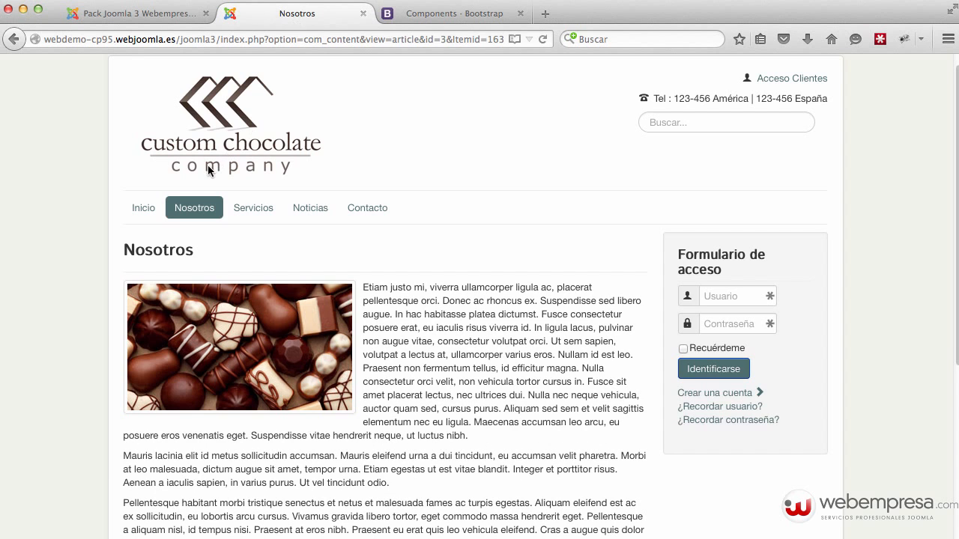
{"action": "scroll", "coordinate": [402, 282], "scroll_direction": "down", "scroll_amount": 5}
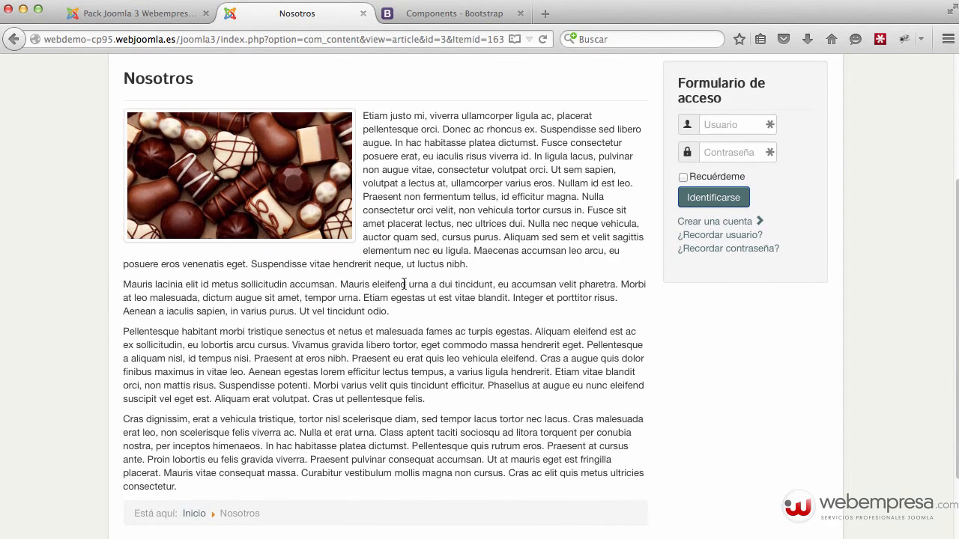
{"action": "scroll", "coordinate": [404, 283], "scroll_direction": "up", "scroll_amount": 4}
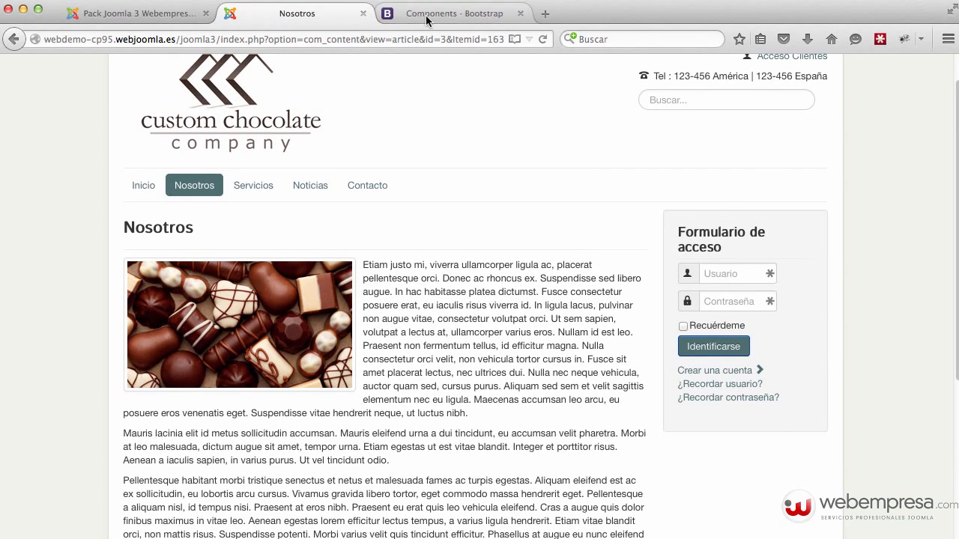
- Find "alert" on Bootstrap's Components page and copy the "alert alert-success" div line from the Alerts example code
{"action": "left_click", "coordinate": [482, 15]}
{"action": "scroll", "coordinate": [409, 135], "scroll_direction": "up", "scroll_amount": 8}
{"action": "scroll", "coordinate": [412, 143], "scroll_direction": "up", "scroll_amount": 20}
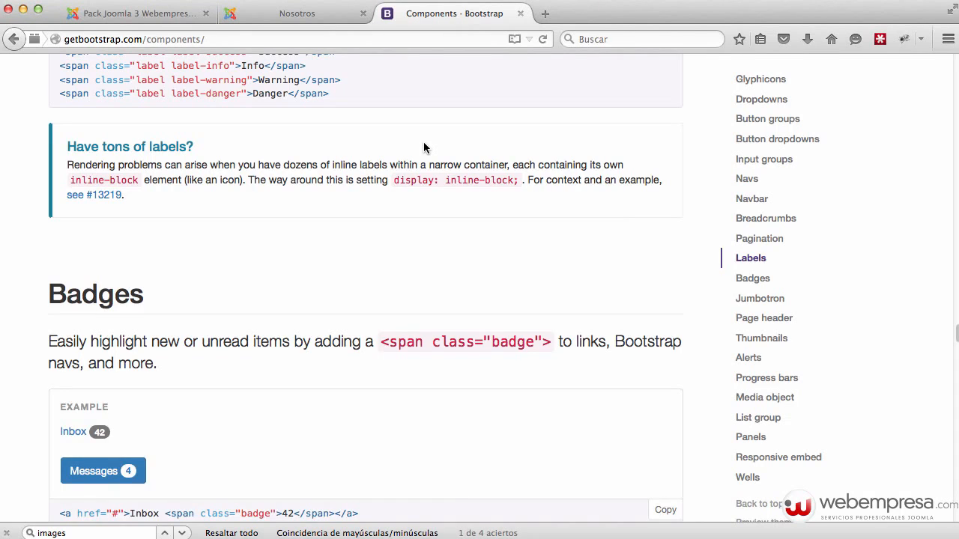
{"action": "scroll", "coordinate": [423, 147], "scroll_direction": "up", "scroll_amount": 2}
{"action": "scroll", "coordinate": [427, 177], "scroll_direction": "up", "scroll_amount": 12}
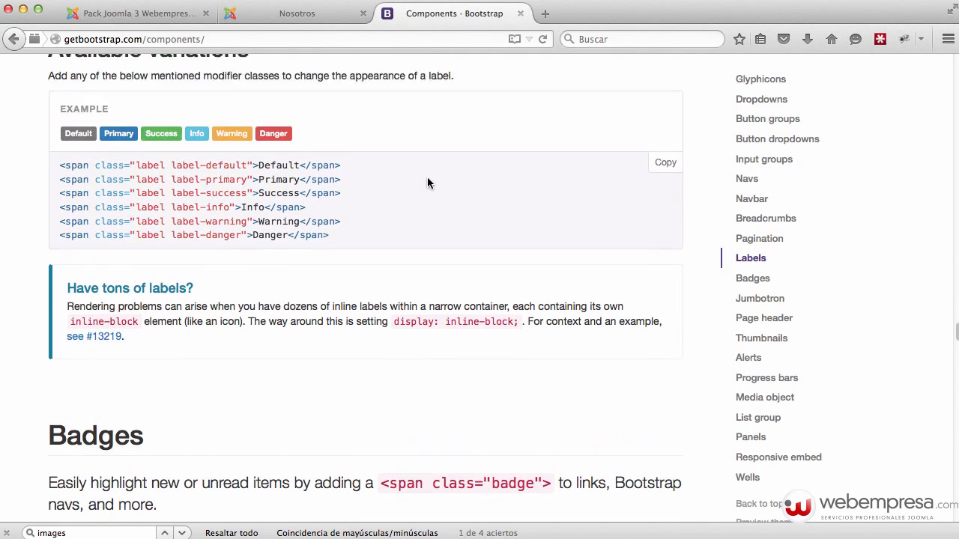
{"action": "scroll", "coordinate": [427, 182], "scroll_direction": "up", "scroll_amount": 3}
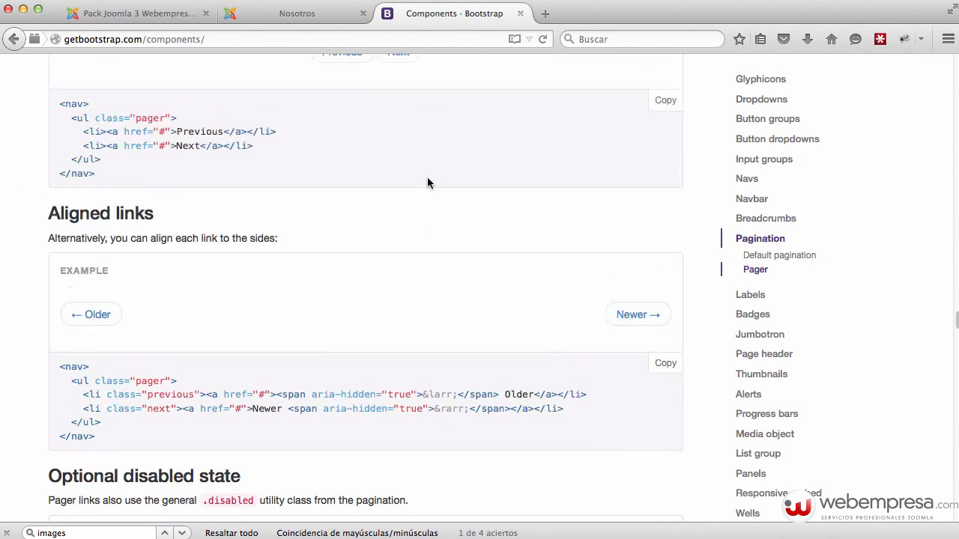
{"action": "key", "text": "super+f"}
{"action": "type", "text": "alert"}
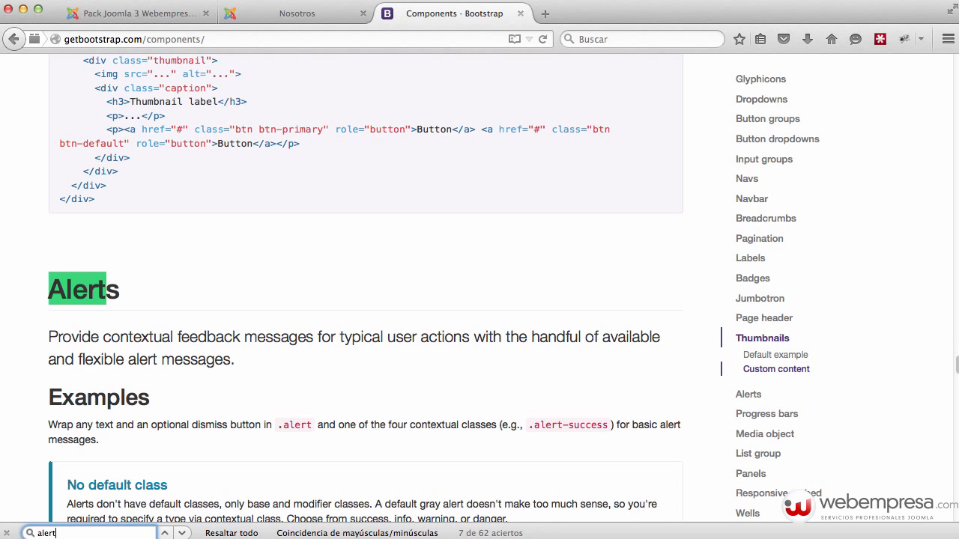
{"action": "scroll", "coordinate": [391, 180], "scroll_direction": "down", "scroll_amount": 10}
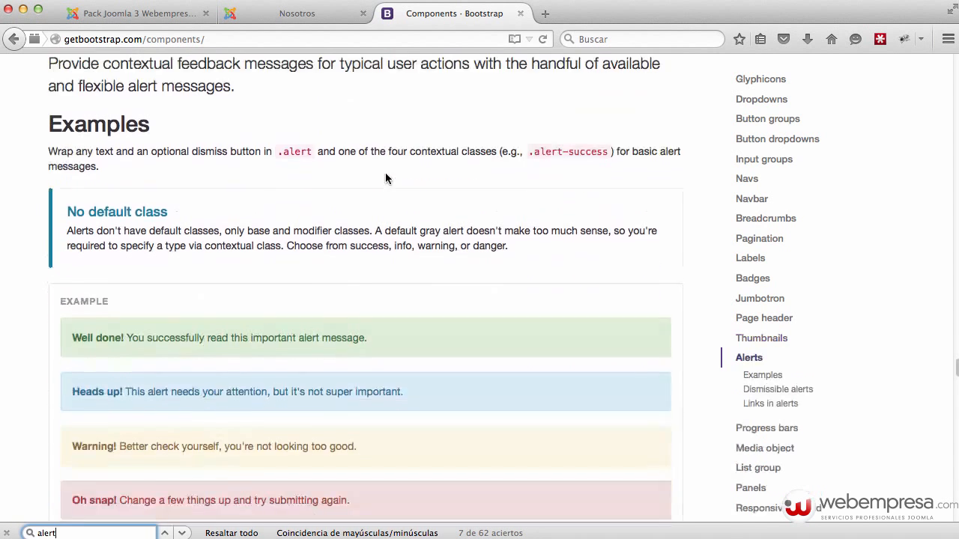
{"action": "scroll", "coordinate": [57, 337], "scroll_direction": "down", "scroll_amount": 1}
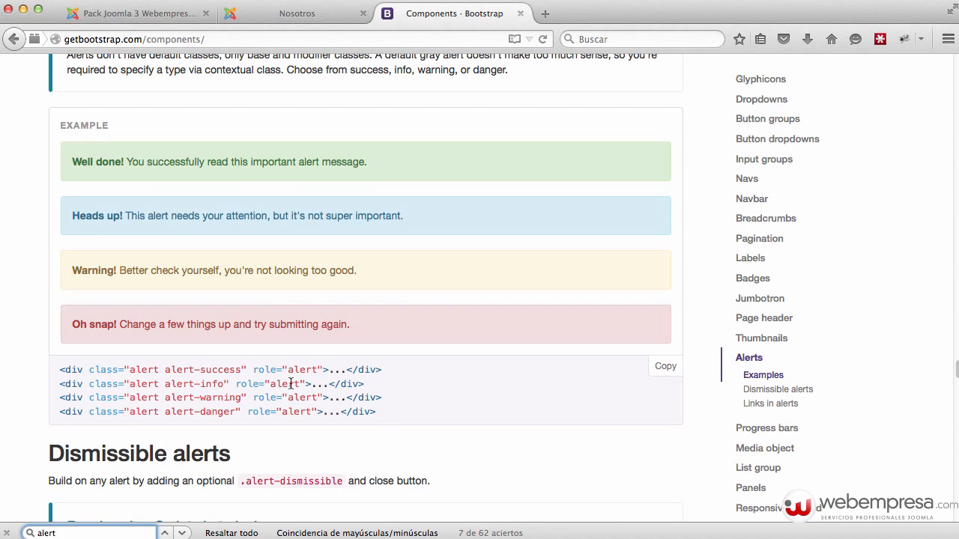
{"action": "left_click_drag", "start_coordinate": [388, 370], "coordinate": [94, 362]}
{"action": "key", "text": "super+c"}
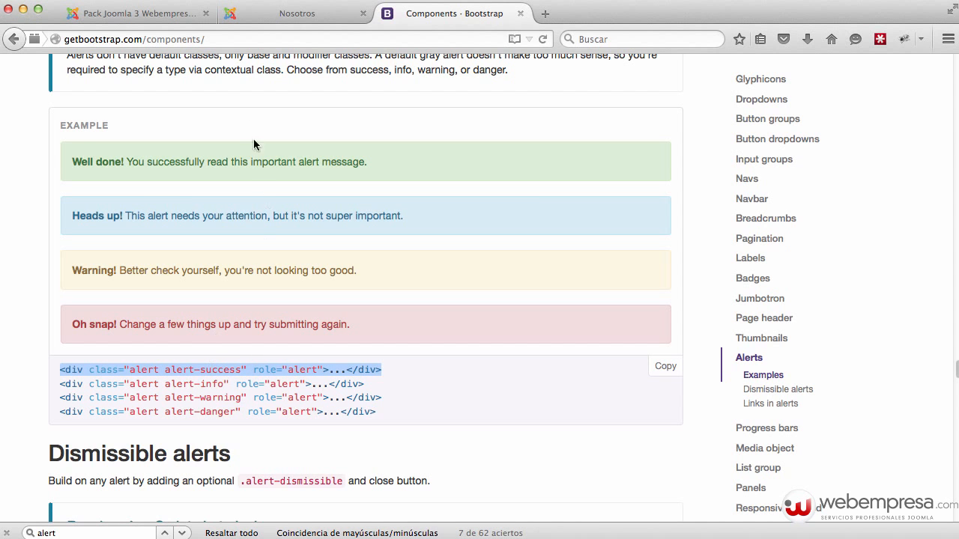
- Return to the Joomla article editor and add a blank paragraph before the one beginning "Pellentesque habitant"
{"action": "left_click", "coordinate": [92, 13]}
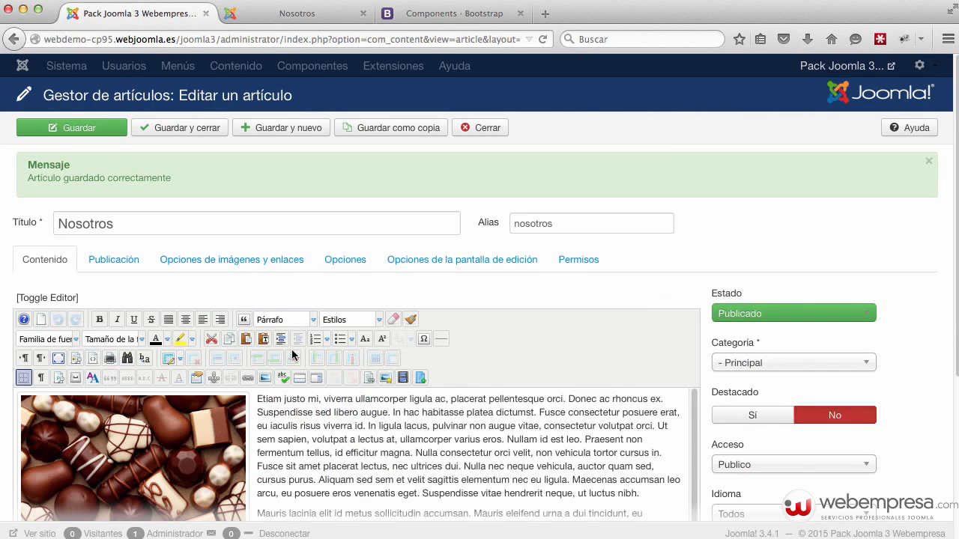
{"action": "scroll", "coordinate": [293, 355], "scroll_direction": "down", "scroll_amount": 7}
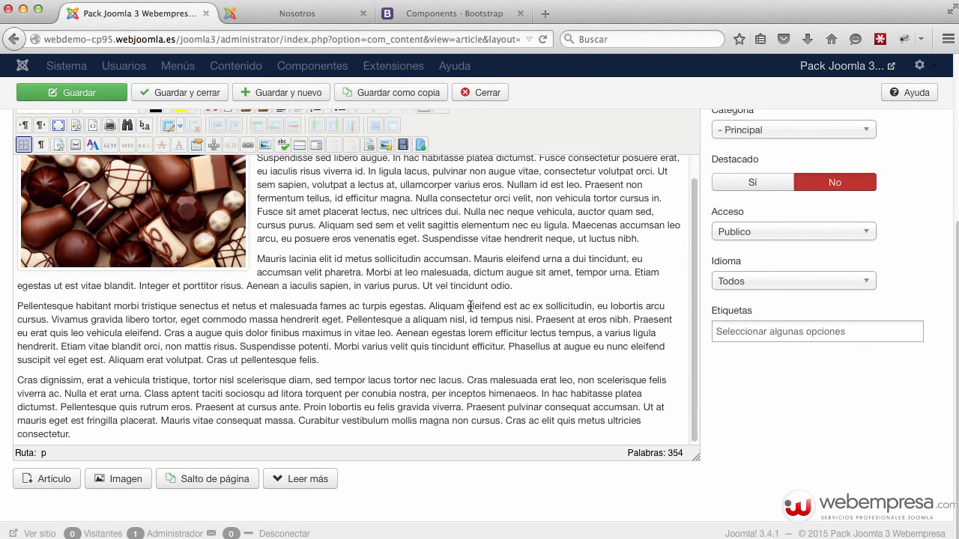
{"action": "key", "text": "Return"}
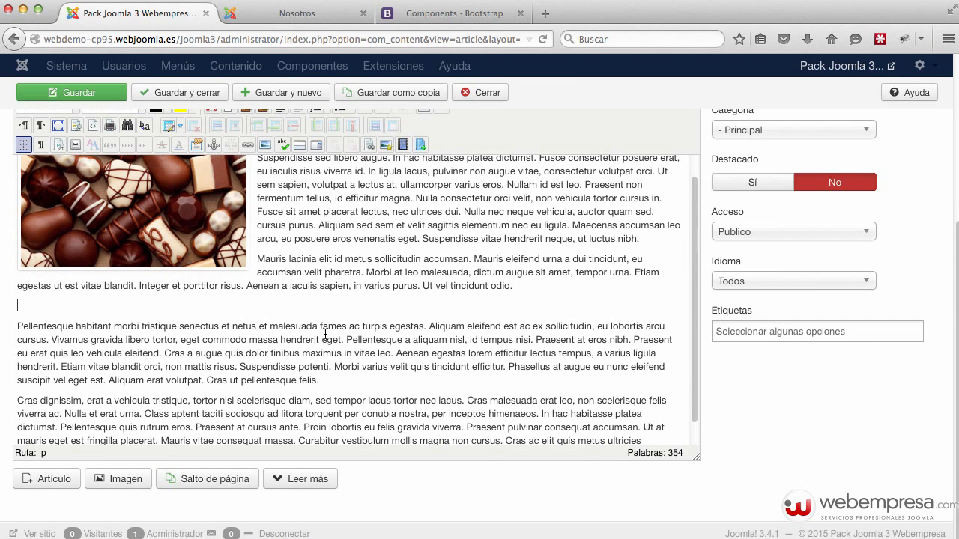
- Switch the editor to HTML source and paste the copied "alert alert-success" div on a new line below the blank paragraph
{"action": "scroll", "coordinate": [417, 279], "scroll_direction": "up", "scroll_amount": 1}
{"action": "scroll", "coordinate": [809, 283], "scroll_direction": "up", "scroll_amount": 2}
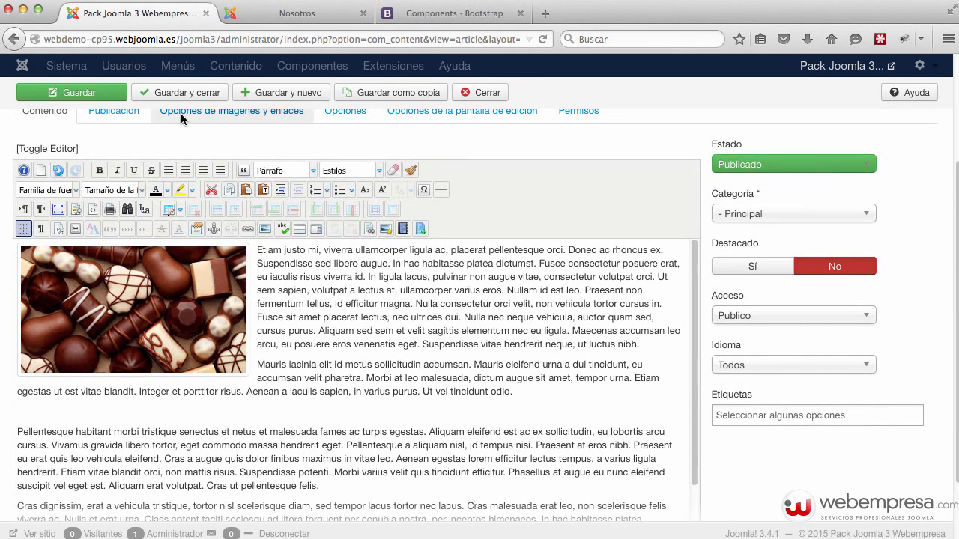
{"action": "left_click", "coordinate": [27, 152]}
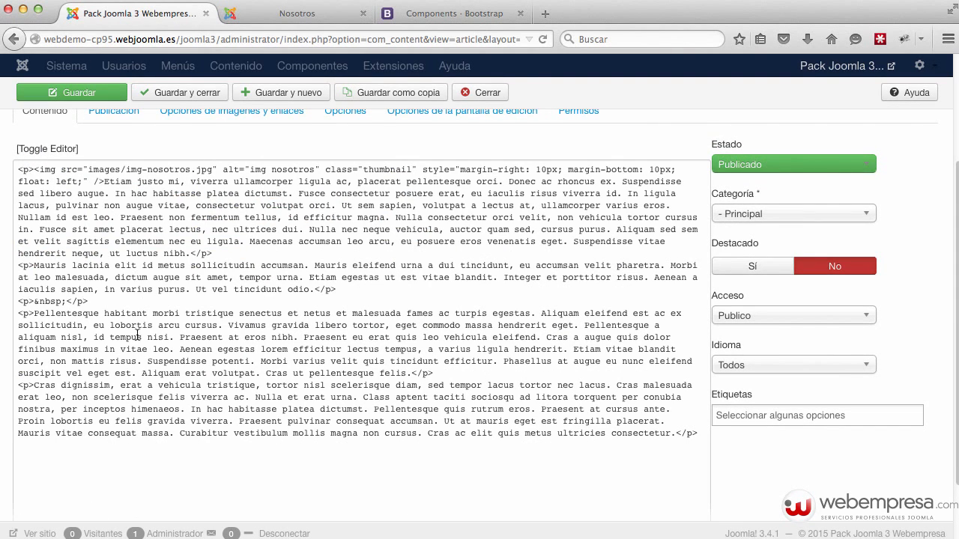
{"action": "left_click", "coordinate": [145, 305]}
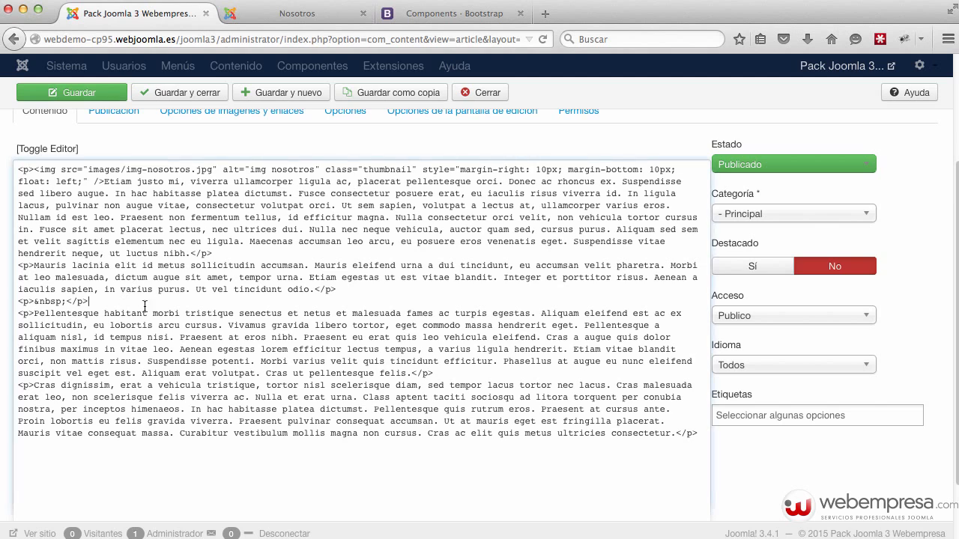
{"action": "key", "text": "Return"}
{"action": "key", "text": "super+v"}
{"action": "key", "text": "Return"}
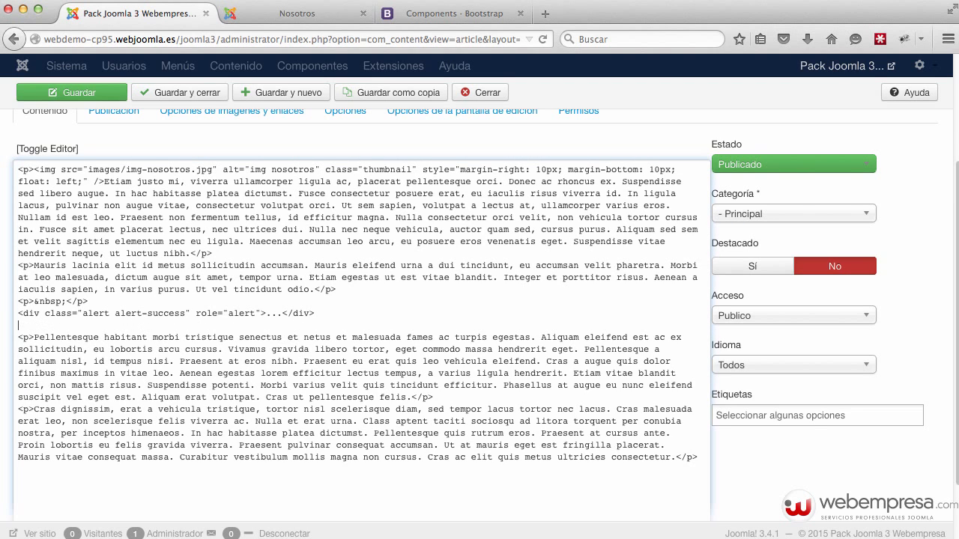
- Copy the <p>&nbsp;</p> line onto the line below the alert div in the HTML source
{"action": "left_click_drag", "start_coordinate": [18, 301], "coordinate": [89, 301]}
{"action": "key", "text": "super+c"}
{"action": "left_click", "coordinate": [85, 313]}
{"action": "key", "text": "super+v"}
- Replace the "..." placeholder inside the alert div with "Este es un cuadro de texto resaltado"
{"action": "double_click", "coordinate": [271, 313]}
{"action": "left_click", "coordinate": [275, 313]}
{"action": "key", "text": "BackSpace"}
{"action": "key", "text": "BackSpace"}
{"action": "key", "text": "BackSpace"}
{"action": "type", "text": "Este "}
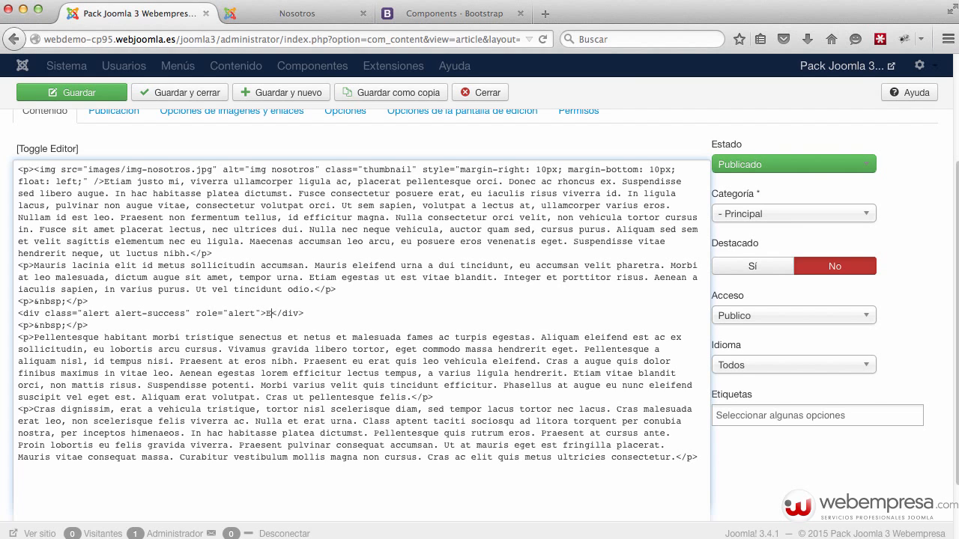
{"action": "type", "text": "es un cau"}
{"action": "key", "text": "BackSpace"}
{"action": "key", "text": "BackSpace"}
{"action": "type", "text": "uadro de texto resald"}
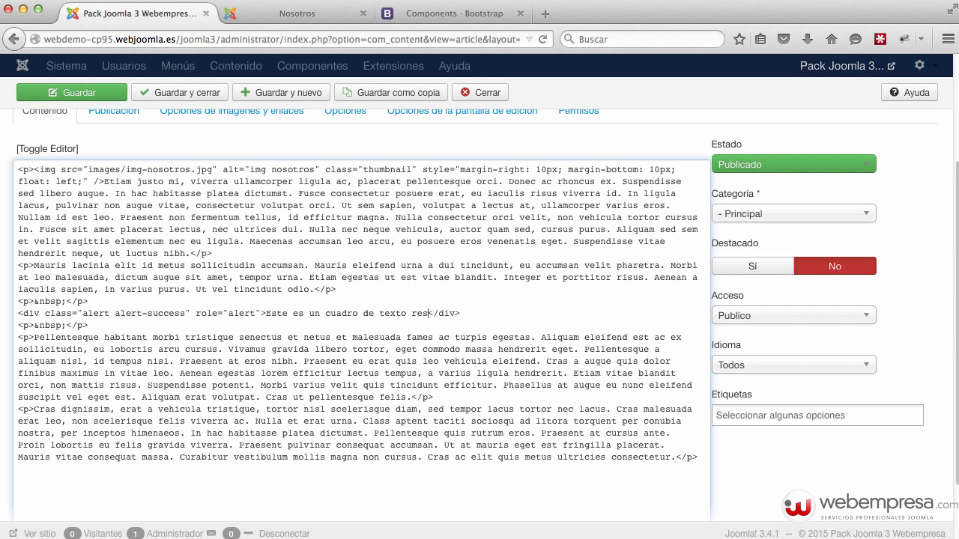
{"action": "key", "text": "BackSpace"}
{"action": "type", "text": "tado"}
- Return to the visual editor and remove the blank paragraphs above and below the green alert box
{"action": "left_click", "coordinate": [45, 148]}
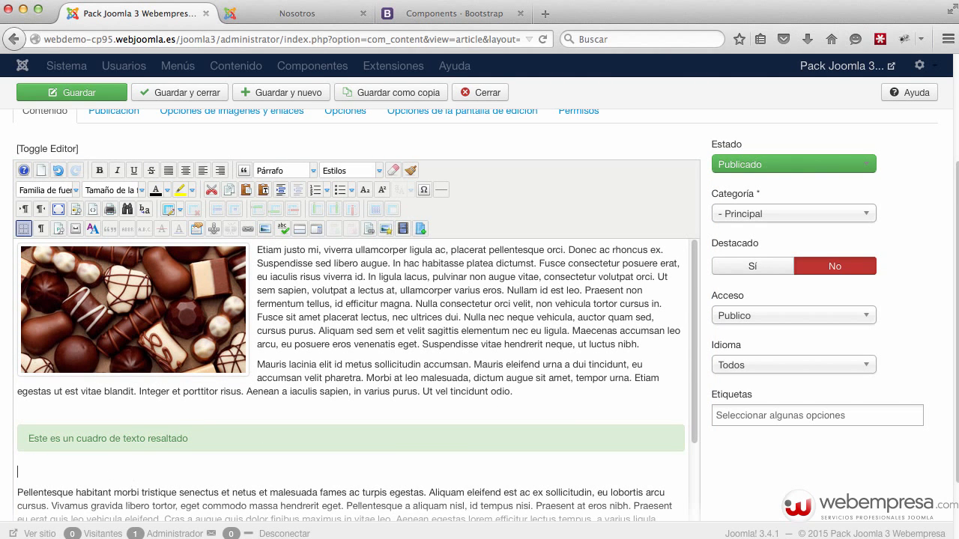
{"action": "key", "text": "BackSpace"}
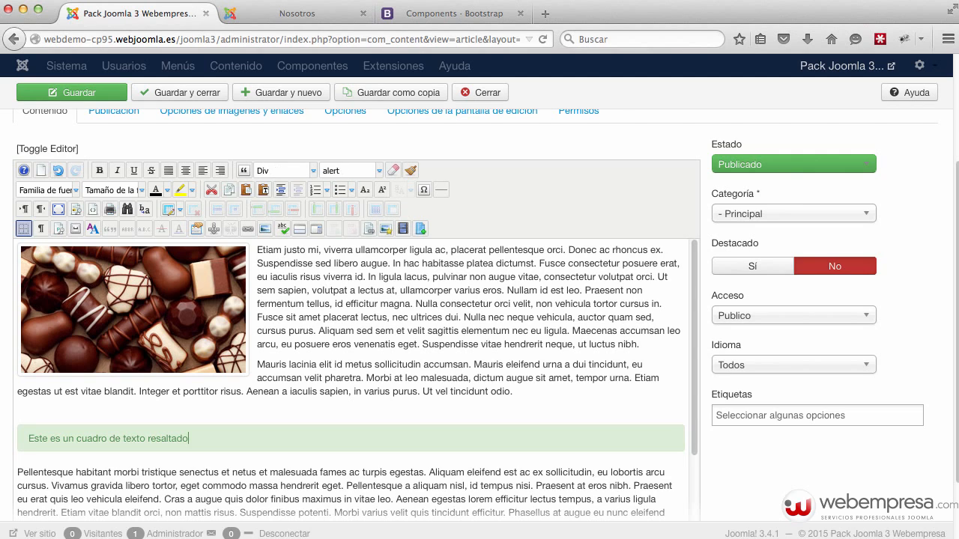
{"action": "left_click", "coordinate": [108, 405]}
{"action": "key", "text": "BackSpace"}
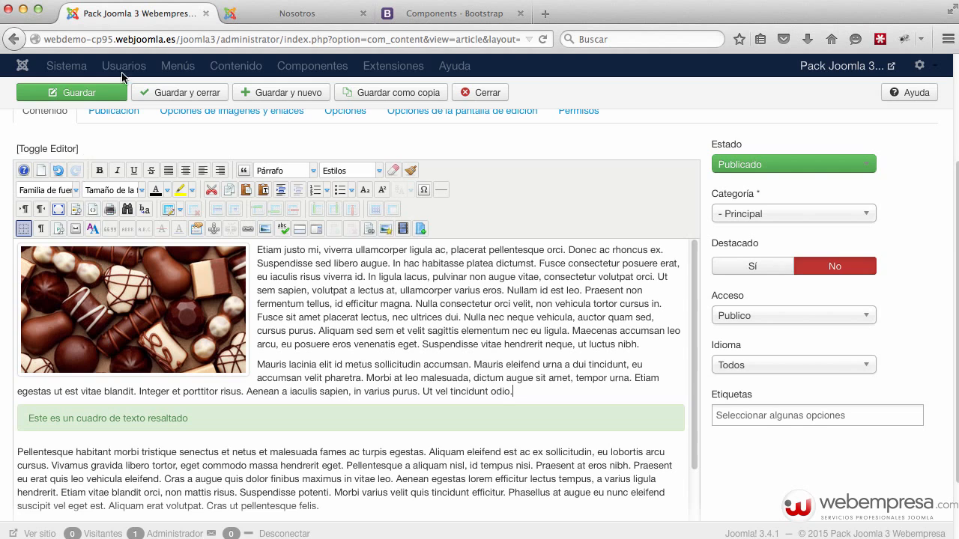
- Save the article and reload the public "Nosotros" page to review the highlighted box between the paragraphs
{"action": "left_click", "coordinate": [105, 92]}
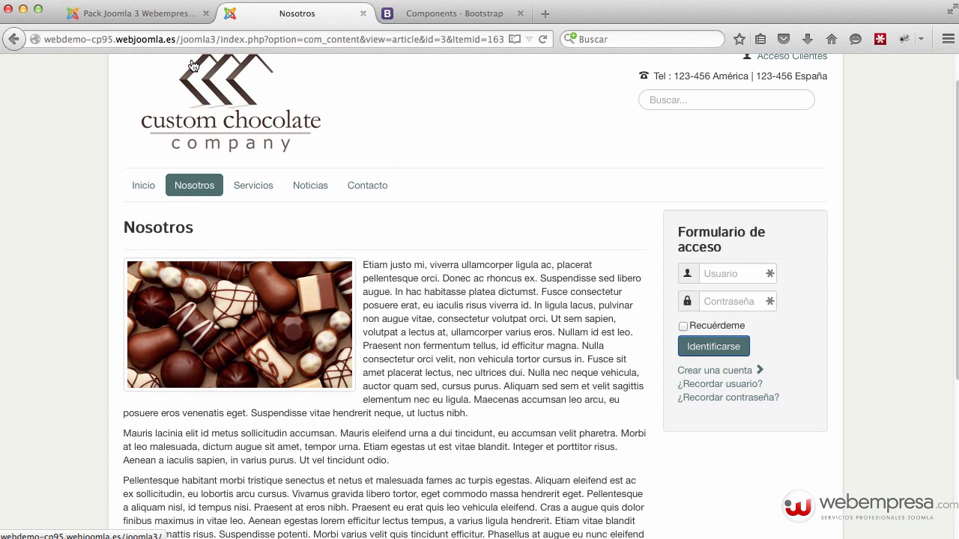
{"action": "key", "text": "super+r"}
{"action": "scroll", "coordinate": [512, 295], "scroll_direction": "down", "scroll_amount": 2}
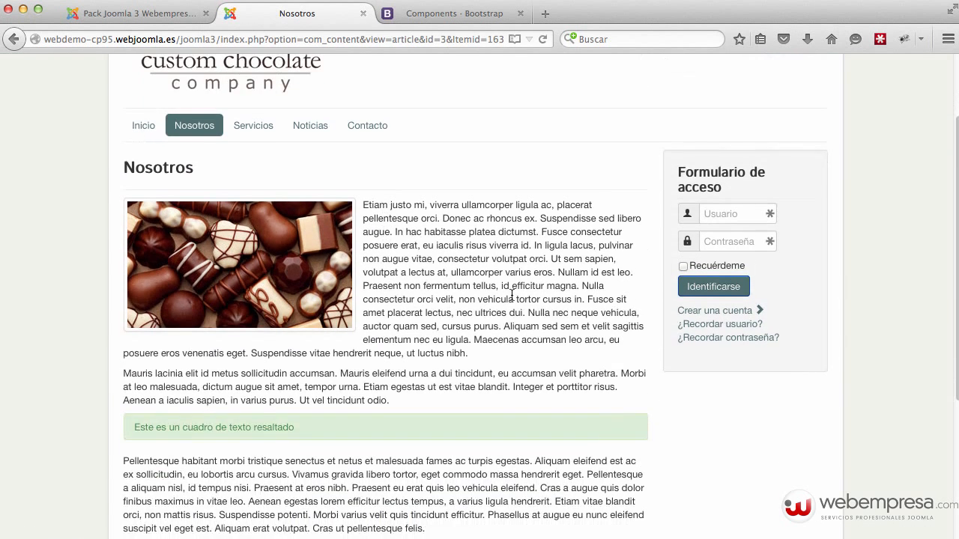
{"action": "scroll", "coordinate": [512, 295], "scroll_direction": "down", "scroll_amount": 5}
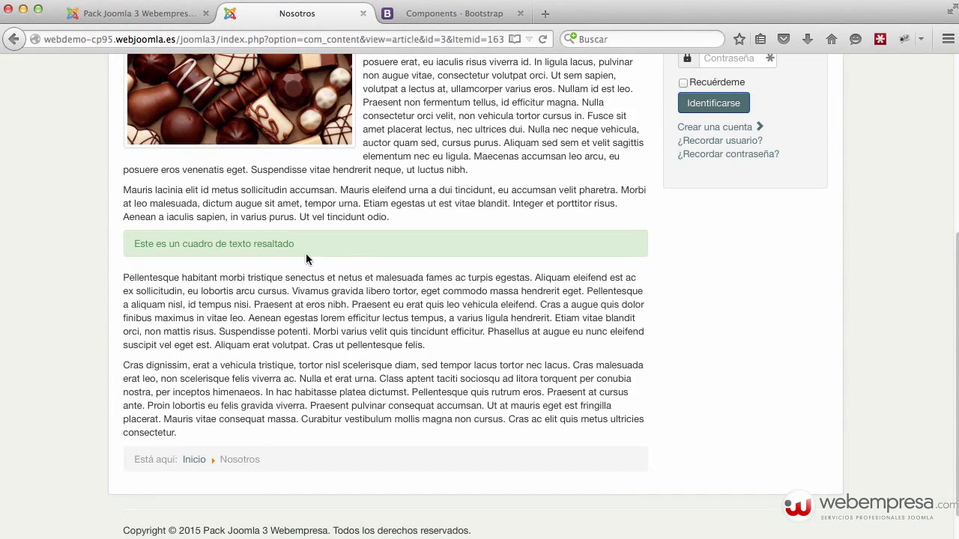
{"action": "scroll", "coordinate": [487, 313], "scroll_direction": "up", "scroll_amount": 6}
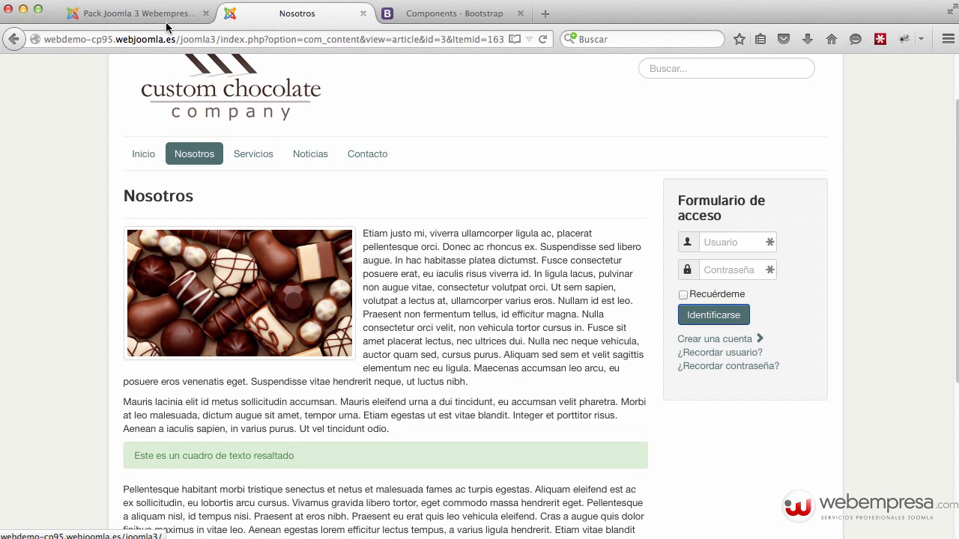
- Open the public "Servicios" page and close the "Nosotros" article in the Joomla administrator
{"action": "left_click", "coordinate": [240, 161]}
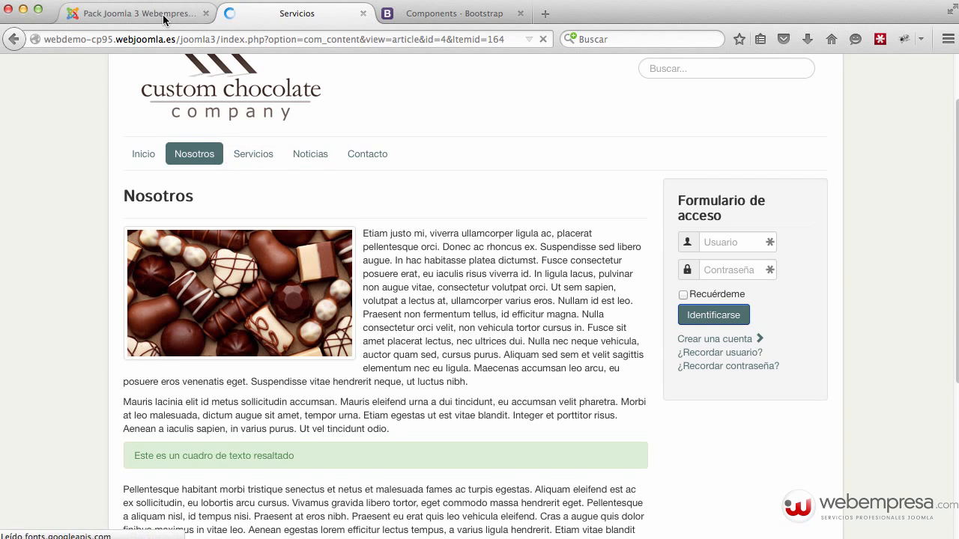
{"action": "left_click", "coordinate": [166, 20]}
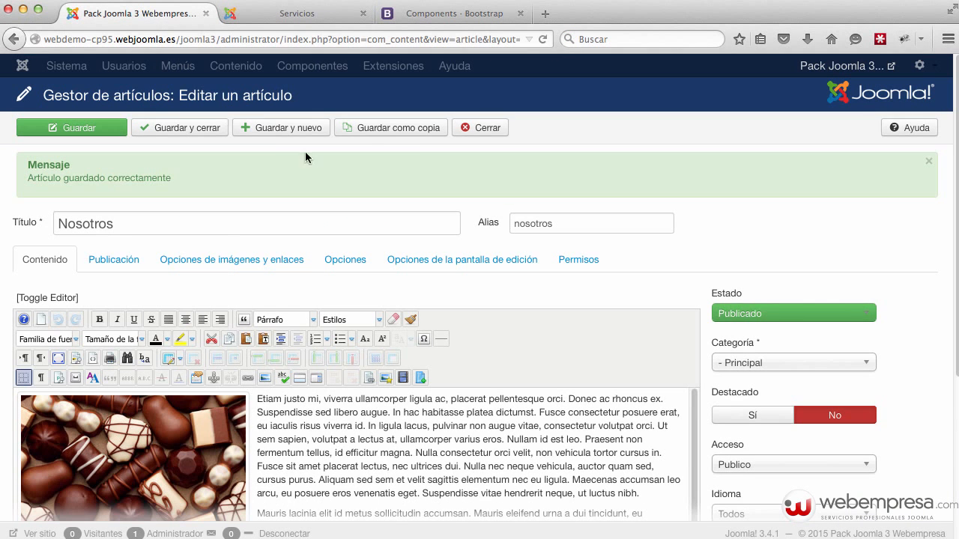
{"action": "left_click", "coordinate": [480, 133]}
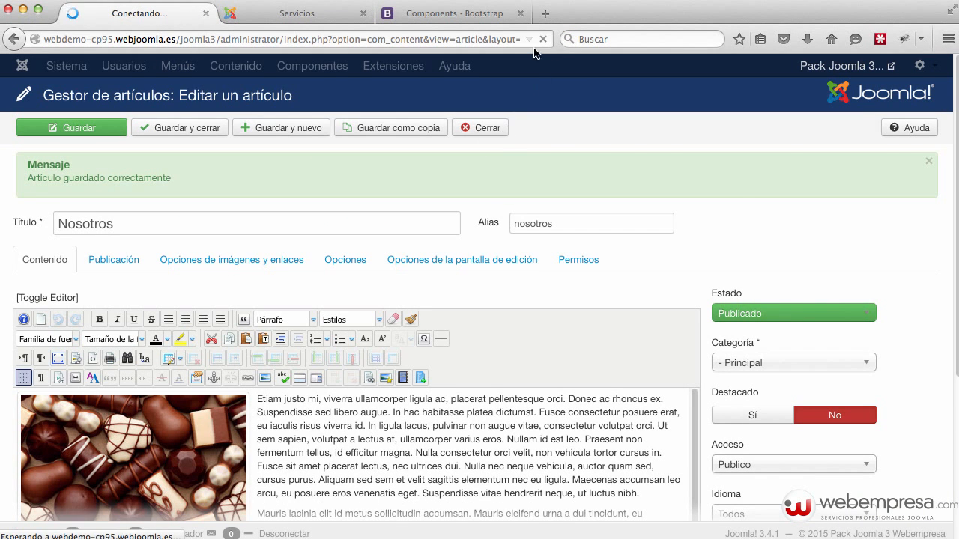
- Search Bootstrap's Components page for "table" and examine the panel examples that contain tables
{"action": "left_click", "coordinate": [454, 14]}
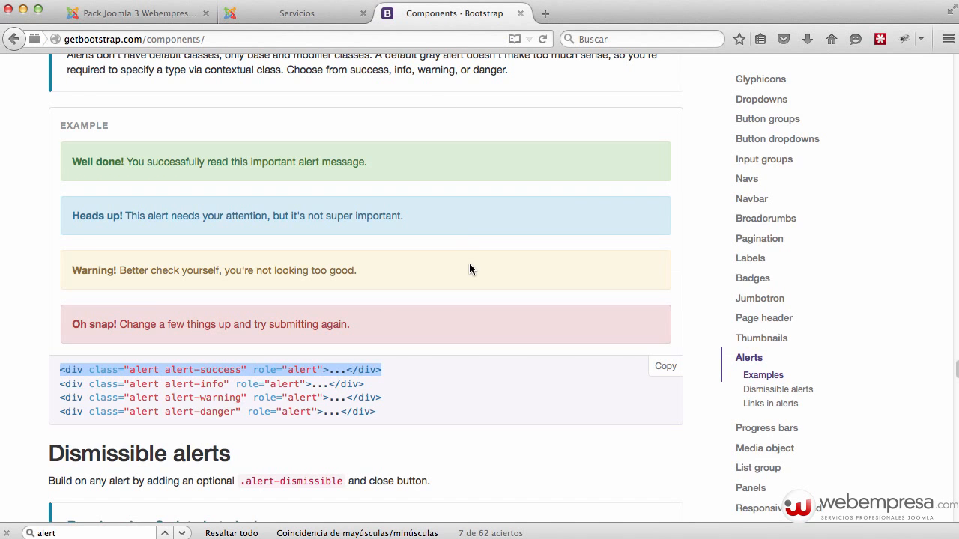
{"action": "key", "text": "ctrl+f"}
{"action": "type", "text": "tabl"}
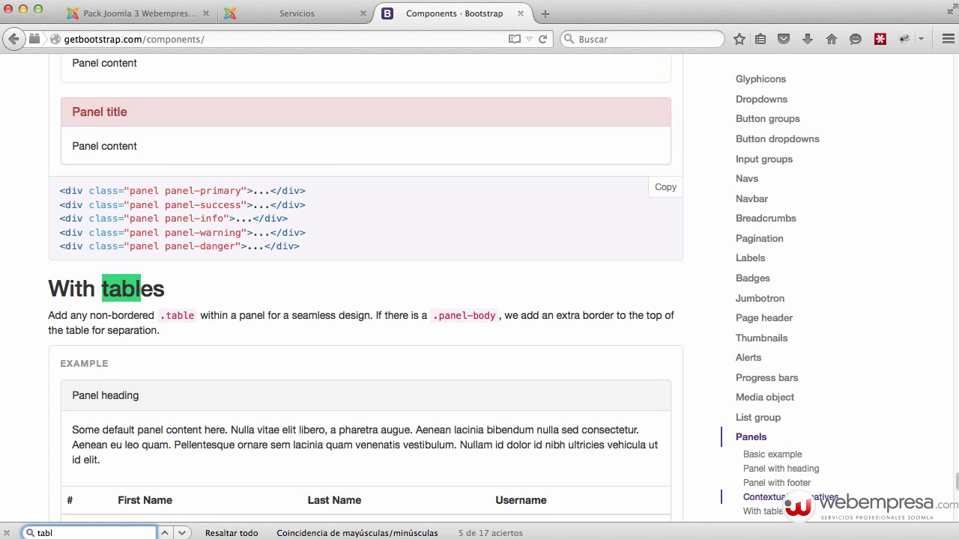
{"action": "type", "text": "e"}
{"action": "scroll", "coordinate": [438, 326], "scroll_direction": "down", "scroll_amount": 5}
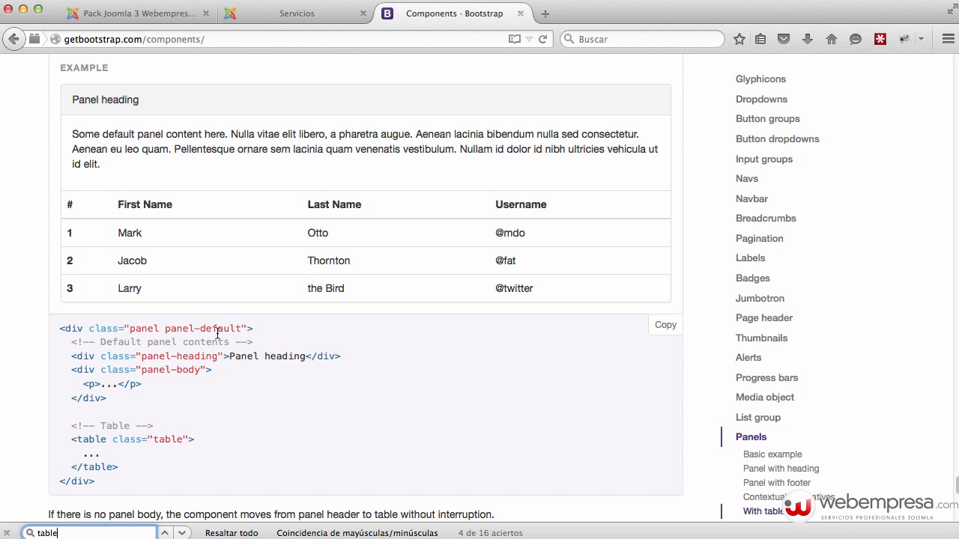
{"action": "scroll", "coordinate": [246, 297], "scroll_direction": "down", "scroll_amount": 8}
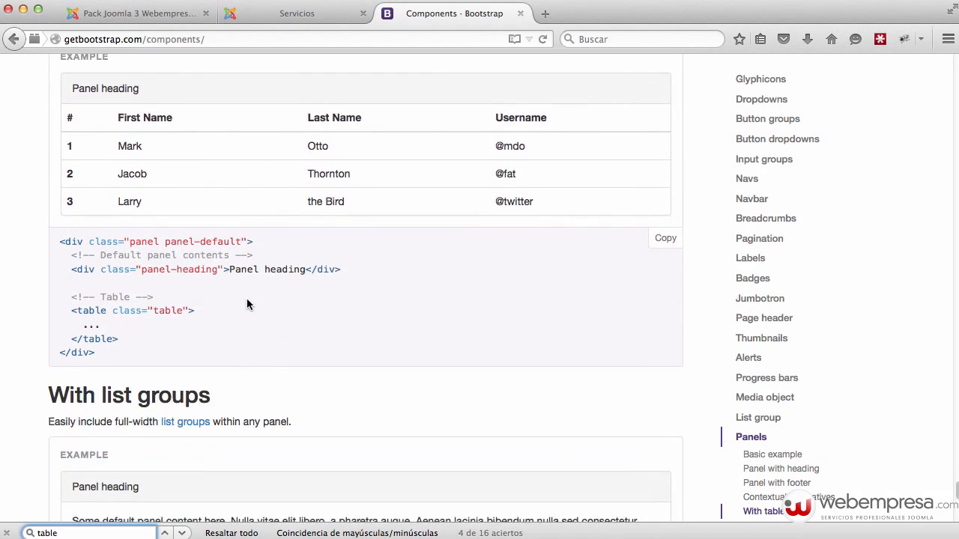
{"action": "scroll", "coordinate": [247, 303], "scroll_direction": "down", "scroll_amount": 7}
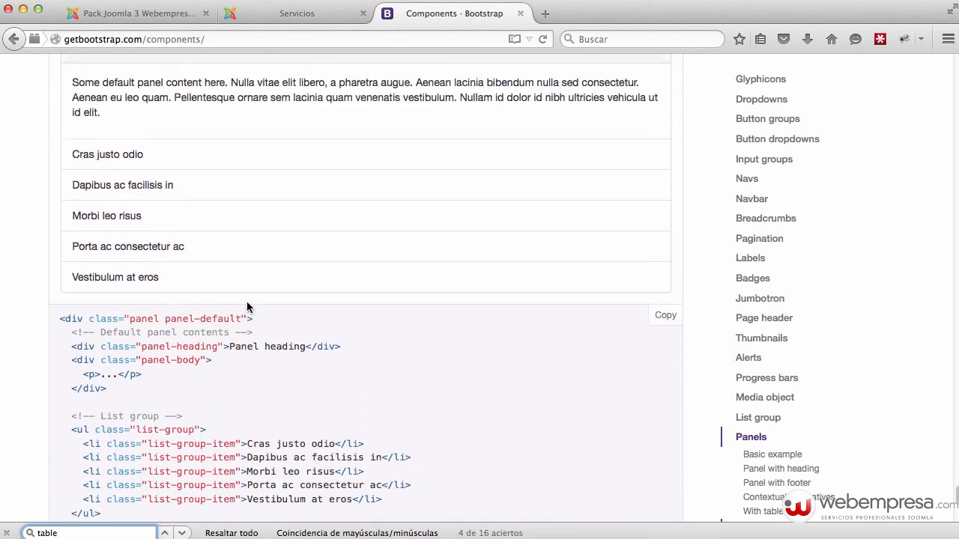
{"action": "scroll", "coordinate": [248, 307], "scroll_direction": "up", "scroll_amount": 10}
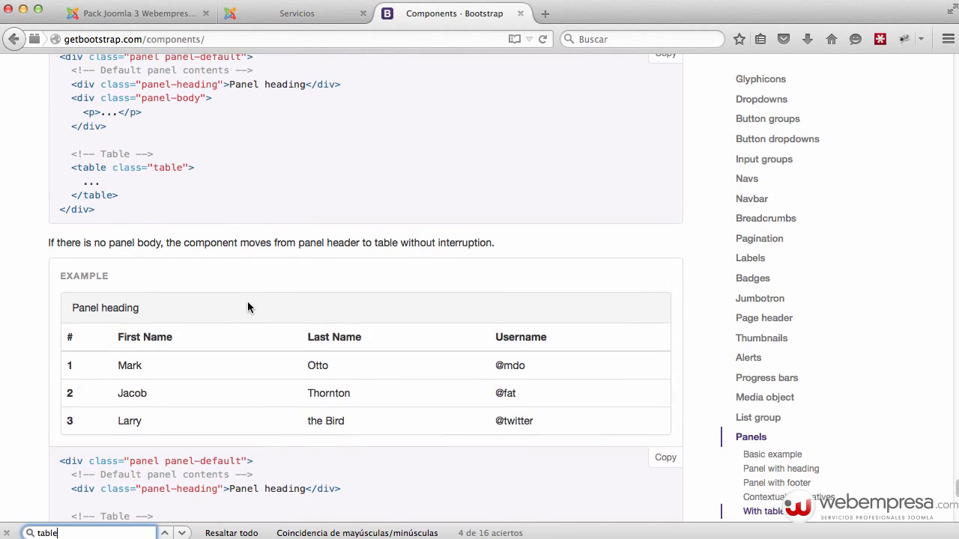
{"action": "scroll", "coordinate": [248, 307], "scroll_direction": "up", "scroll_amount": 4}
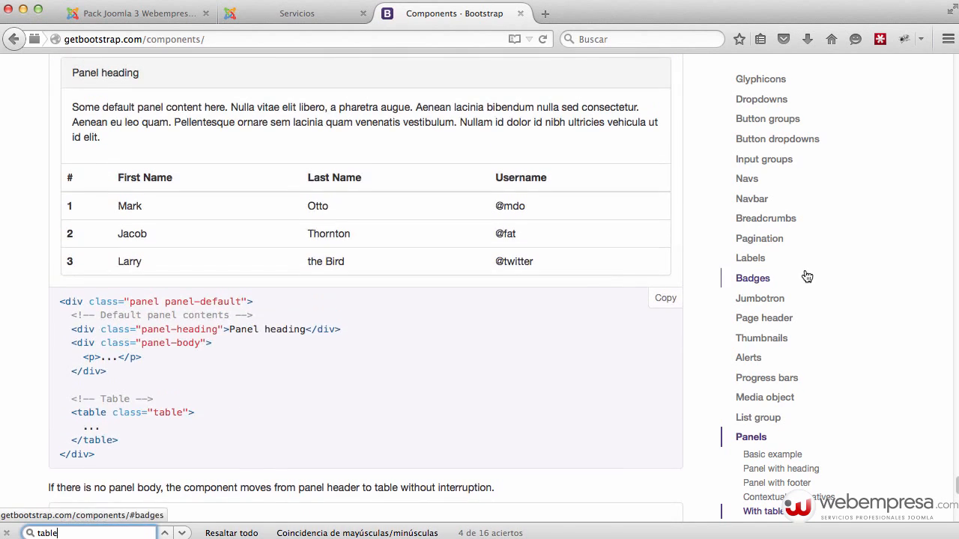
{"action": "scroll", "coordinate": [807, 278], "scroll_direction": "up", "scroll_amount": 20}
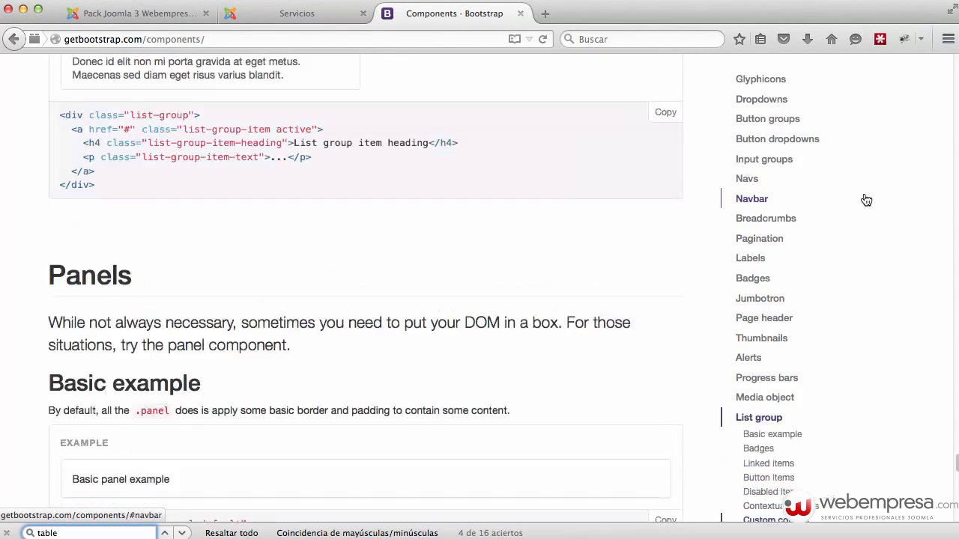
- Open Bootstrap's CSS page, find "tables", and examine the basic, striped, bordered, hover, condensed and contextual table examples
{"action": "left_click_drag", "start_coordinate": [957, 465], "coordinate": [957, 63]}
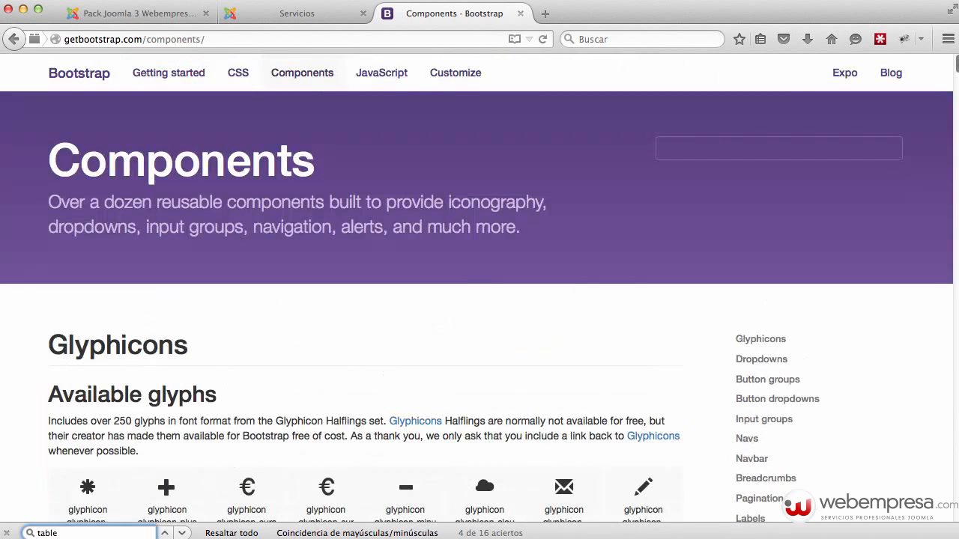
{"action": "left_click", "coordinate": [245, 74]}
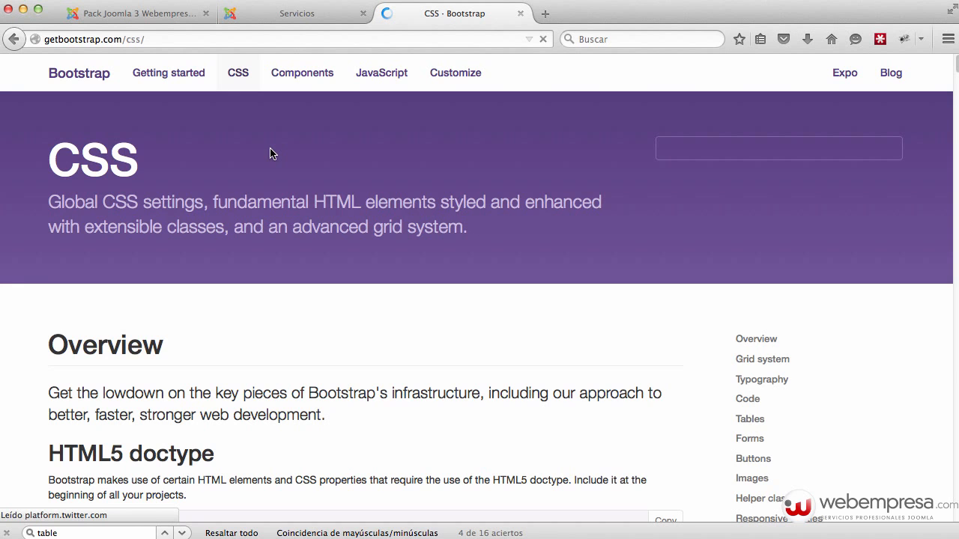
{"action": "key", "text": "Return"}
{"action": "type", "text": "s"}
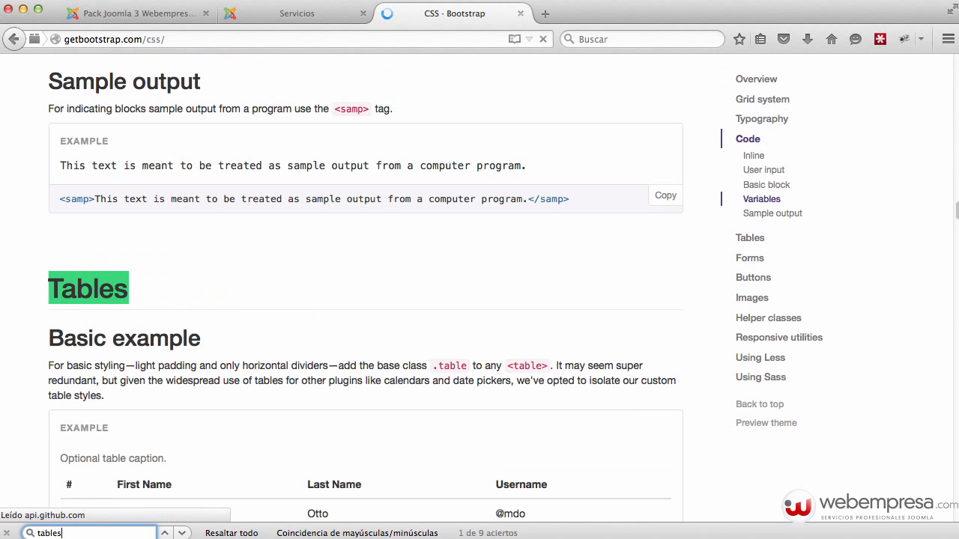
{"action": "scroll", "coordinate": [422, 358], "scroll_direction": "down", "scroll_amount": 10}
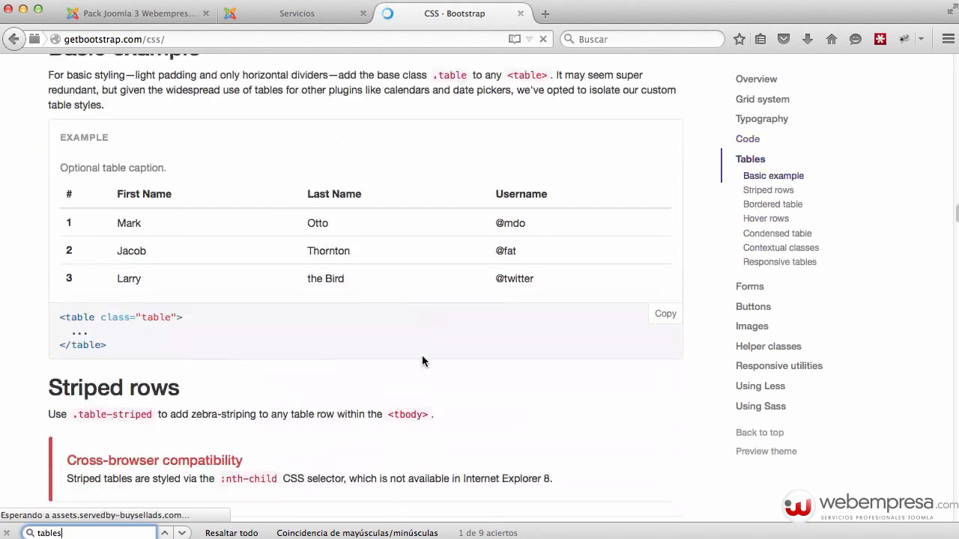
{"action": "scroll", "coordinate": [429, 363], "scroll_direction": "down", "scroll_amount": 6}
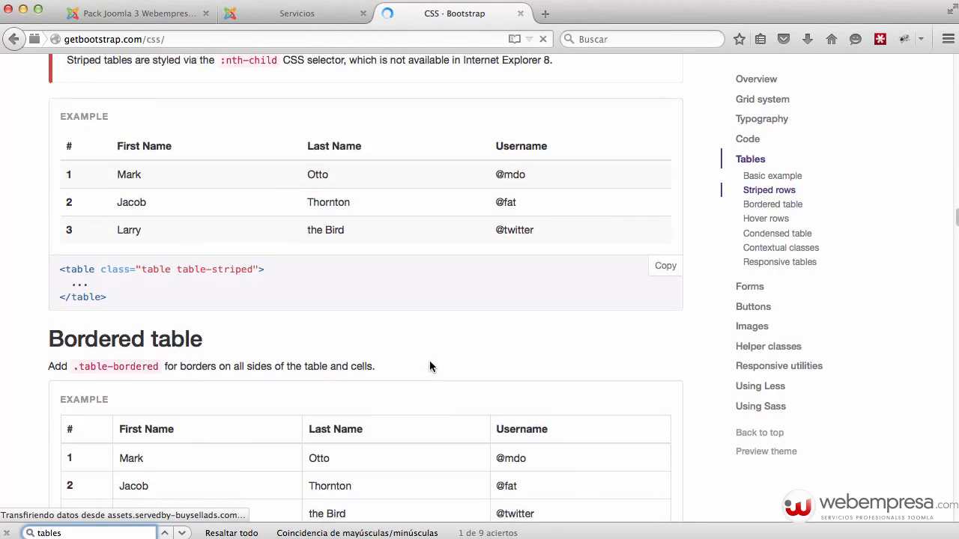
{"action": "scroll", "coordinate": [114, 288], "scroll_direction": "down", "scroll_amount": 10}
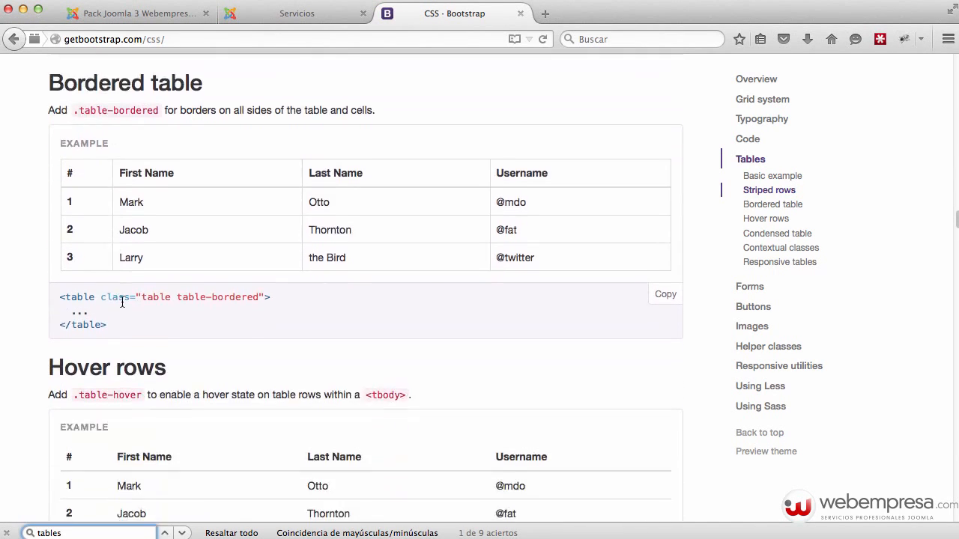
{"action": "scroll", "coordinate": [229, 309], "scroll_direction": "down", "scroll_amount": 10}
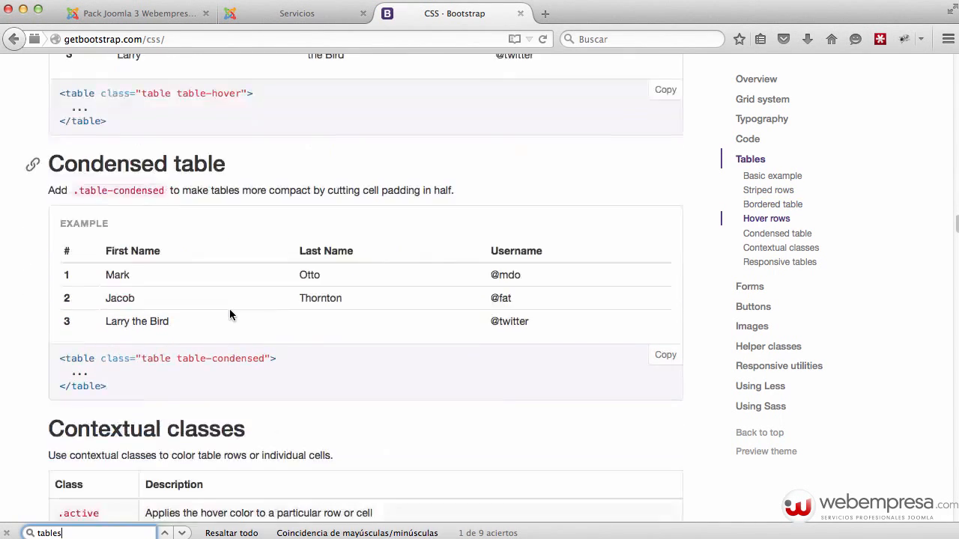
{"action": "scroll", "coordinate": [232, 313], "scroll_direction": "down", "scroll_amount": 2}
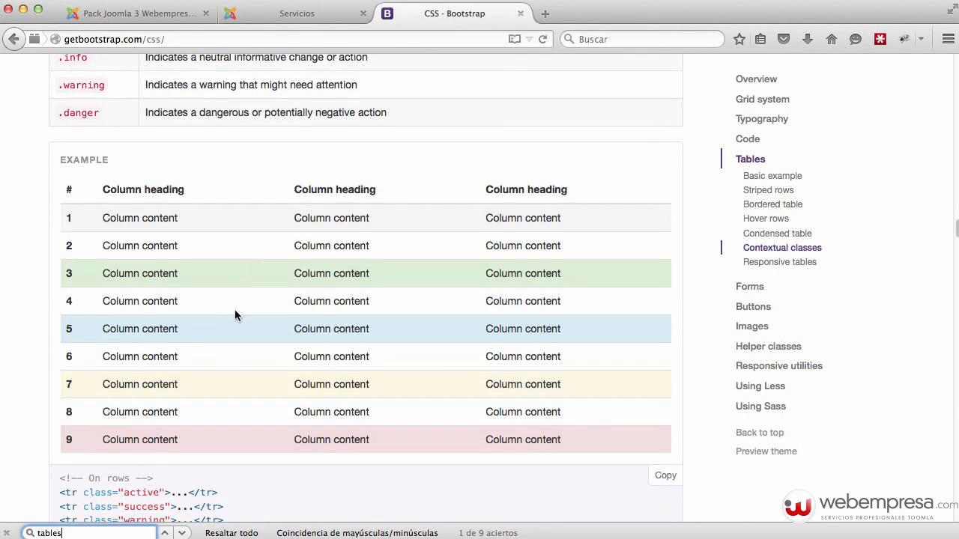
- Review Bootstrap's hover and bordered table examples, and open the "Servicios" article for editing in the Joomla administrator
{"action": "scroll", "coordinate": [230, 330], "scroll_direction": "up", "scroll_amount": 12}
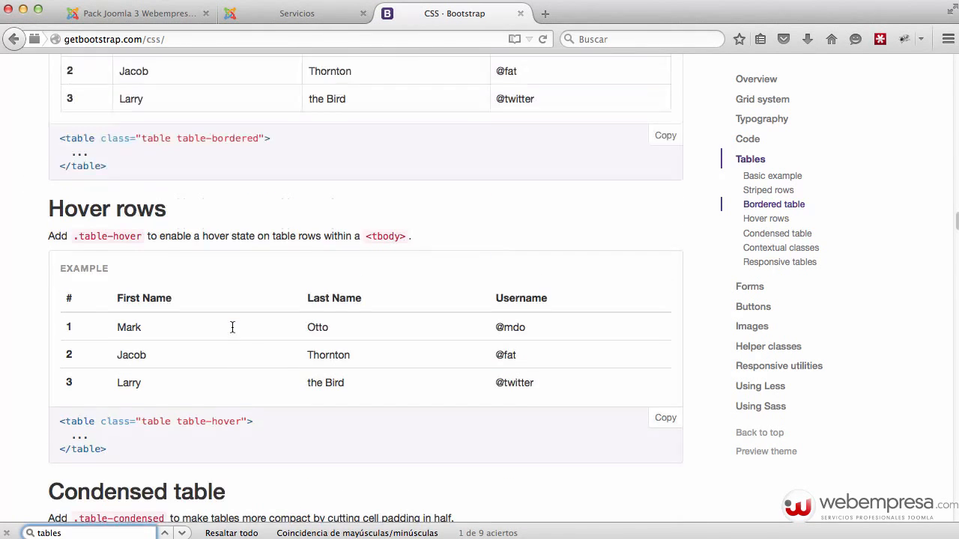
{"action": "scroll", "coordinate": [233, 332], "scroll_direction": "up", "scroll_amount": 1}
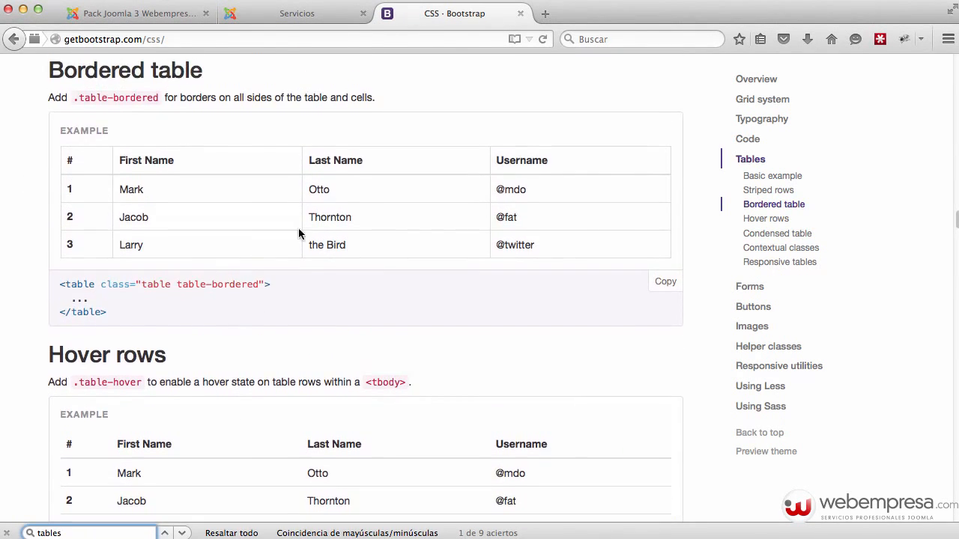
{"action": "left_click", "coordinate": [285, 19]}
{"action": "left_click", "coordinate": [135, 13]}
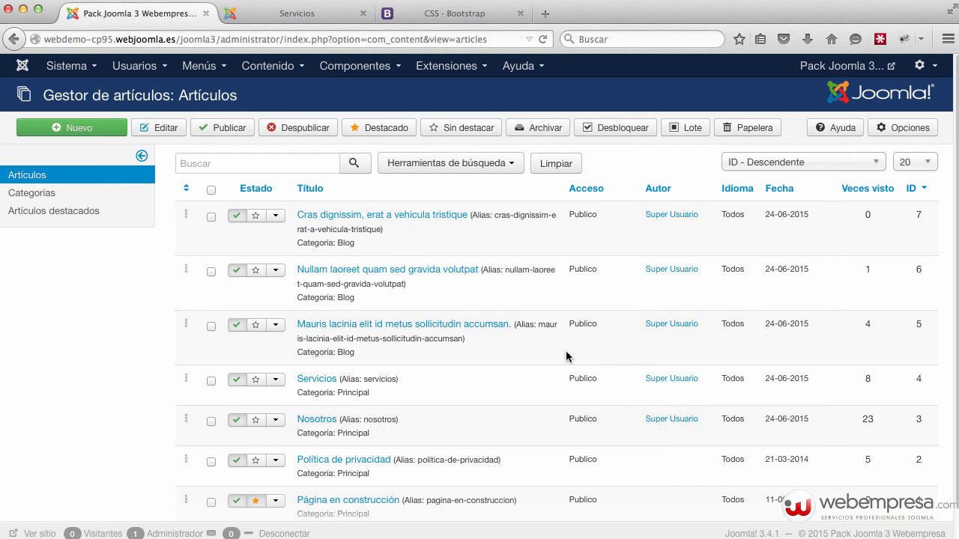
{"action": "left_click", "coordinate": [331, 382]}
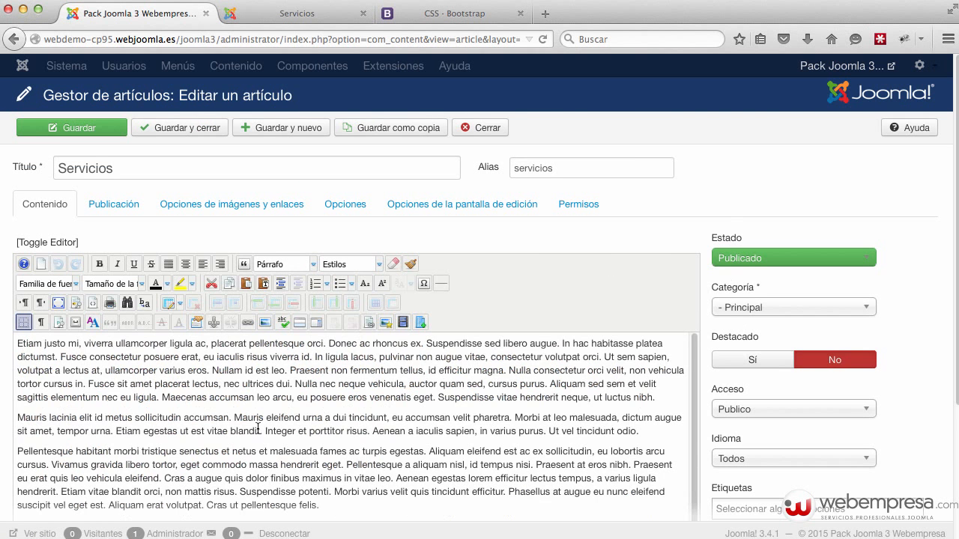
- Insert a table with 4 columns, 4 rows and border 1 on a new line after the second paragraph
{"action": "left_click", "coordinate": [649, 437]}
{"action": "key", "text": "Return"}
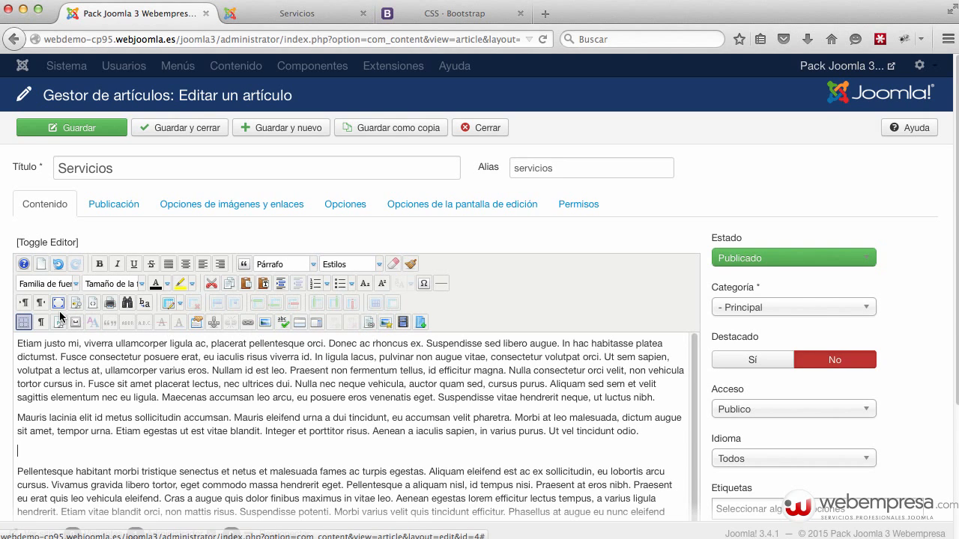
{"action": "left_click", "coordinate": [171, 302]}
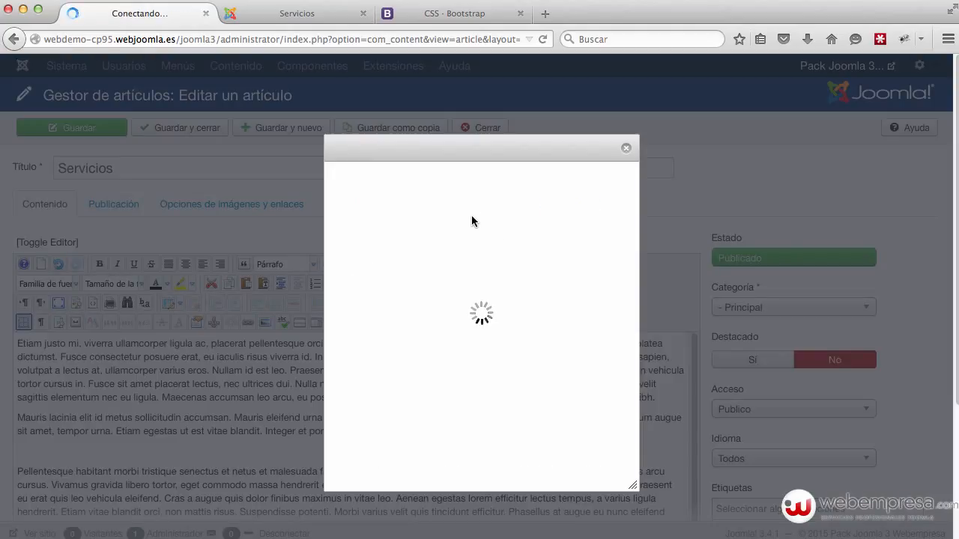
{"action": "left_click", "coordinate": [627, 147]}
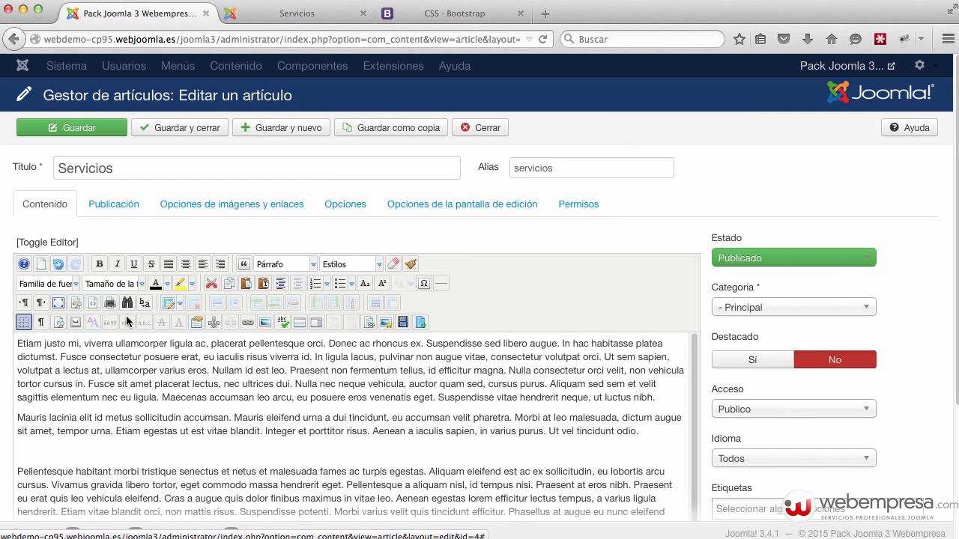
{"action": "left_click", "coordinate": [169, 303]}
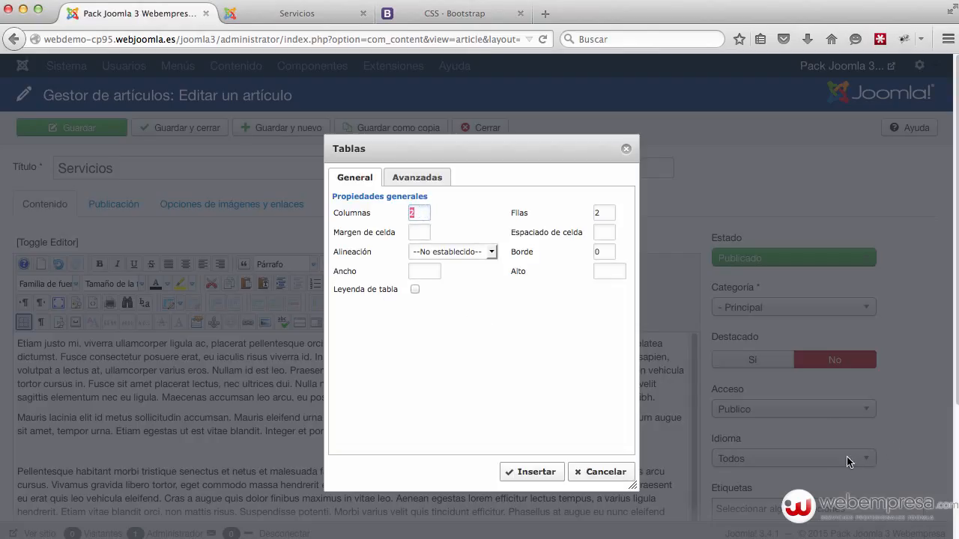
{"action": "type", "text": "4"}
{"action": "left_click_drag", "start_coordinate": [616, 213], "coordinate": [542, 199]}
{"action": "double_click", "coordinate": [609, 253]}
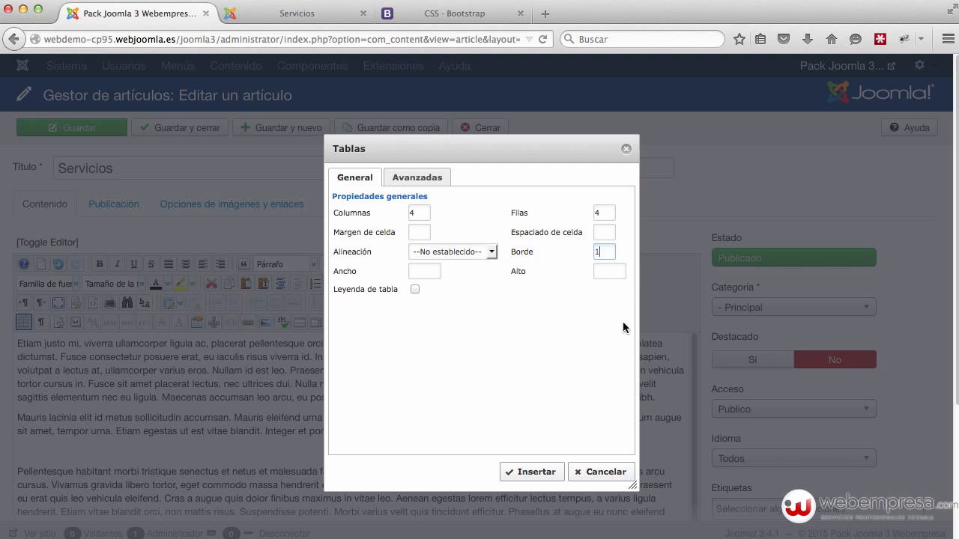
{"action": "left_click", "coordinate": [529, 470]}
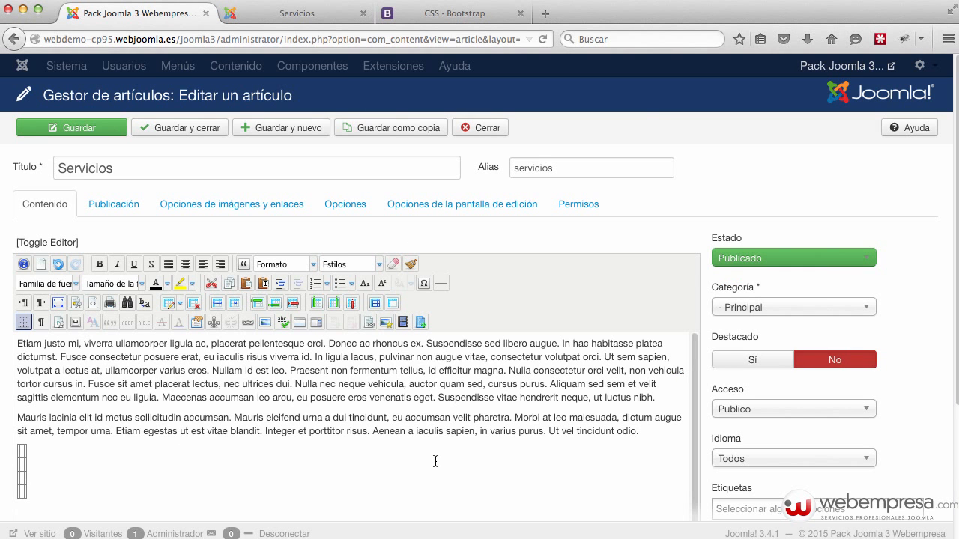
- Fill the table's first row with "primero", "segundo", "tercero" and "cuarto"
{"action": "type", "text": "primero"}
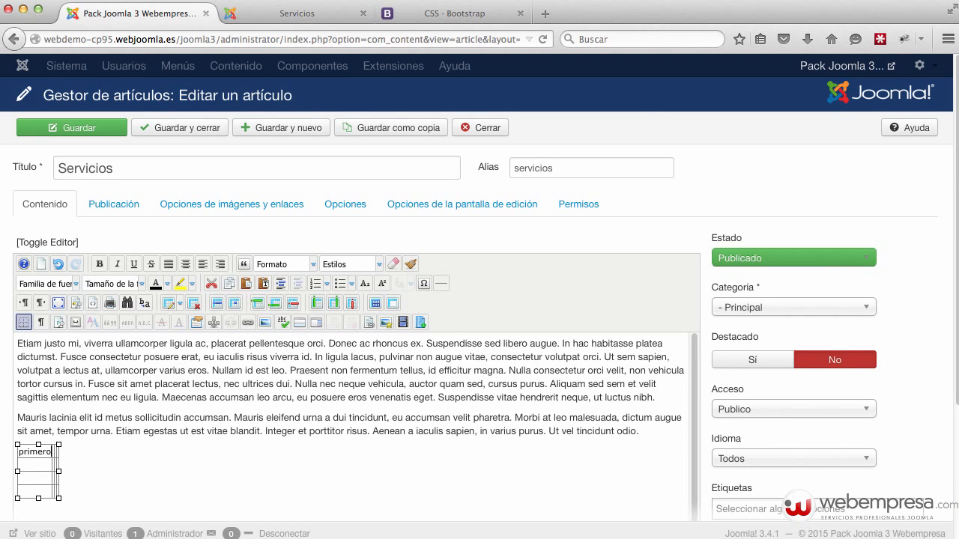
{"action": "left_click", "coordinate": [45, 454]}
{"action": "left_click", "coordinate": [54, 451]}
{"action": "type", "text": "segundo "}
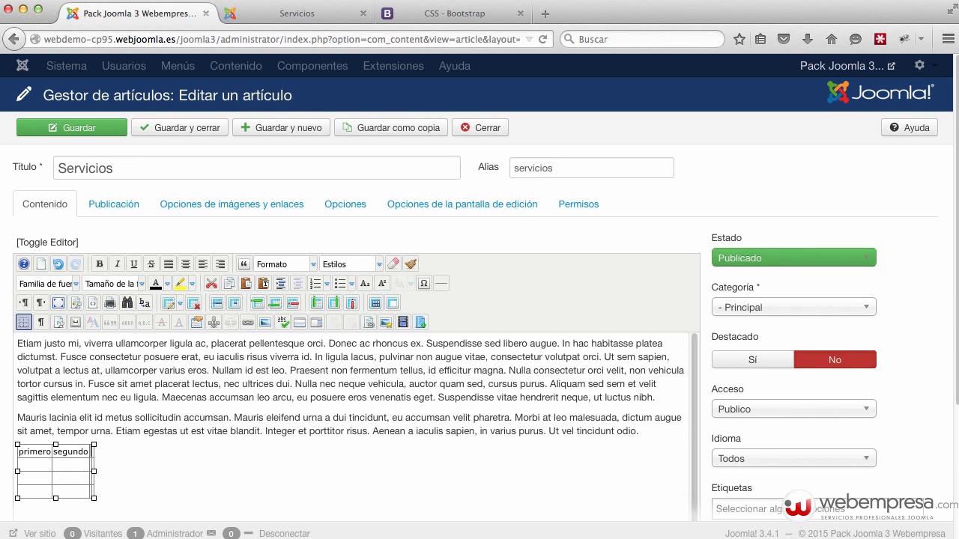
{"action": "type", "text": "tercero"}
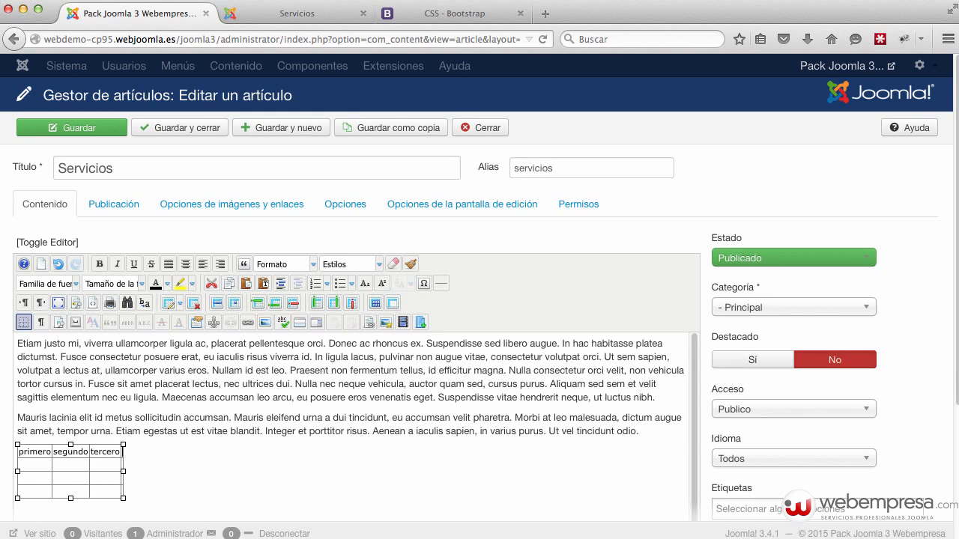
{"action": "key", "text": "Tab"}
{"action": "type", "text": "cuarto"}
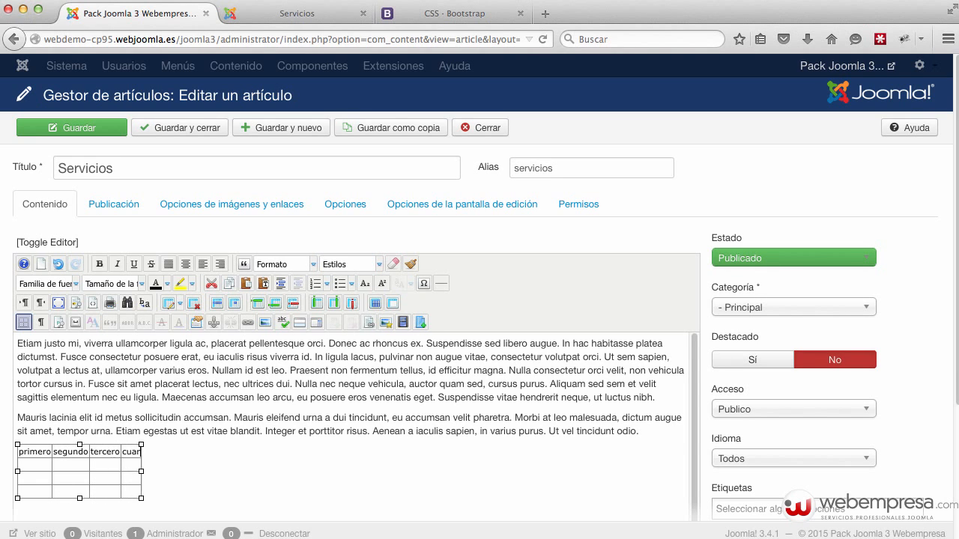
- Fill the remaining table rows with 1, 3, 4, 5; 5, 43, 34, 34; and 65, 23, 23, 23
{"action": "left_click", "coordinate": [42, 464]}
{"action": "type", "text": "1 3"}
{"action": "left_click", "coordinate": [105, 462]}
{"action": "type", "text": "4 "}
{"action": "type", "text": "5"}
{"action": "left_click", "coordinate": [65, 473]}
{"action": "type", "text": "43 34"}
{"action": "left_click", "coordinate": [131, 480]}
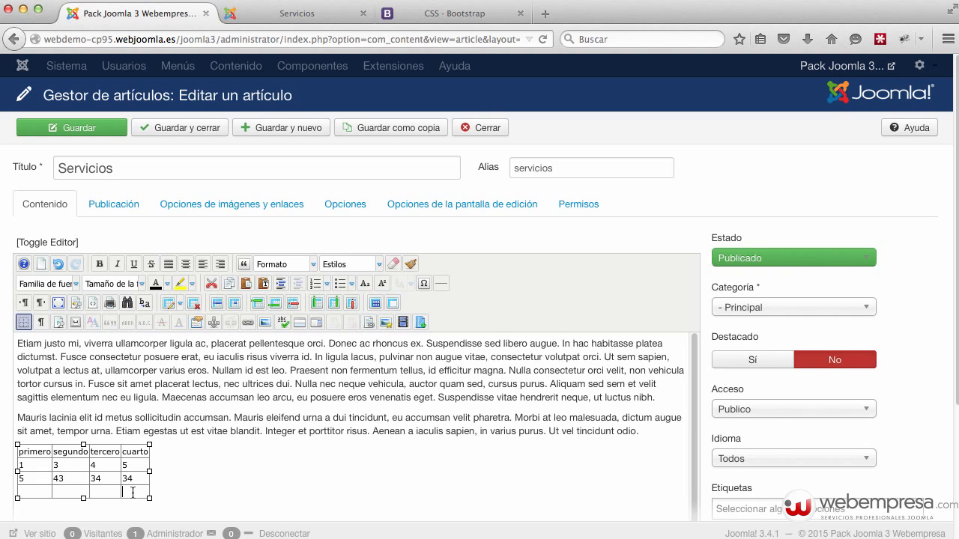
{"action": "type", "text": "23"}
{"action": "left_click", "coordinate": [76, 495]}
{"action": "type", "text": "23e"}
{"action": "left_click", "coordinate": [158, 369]}
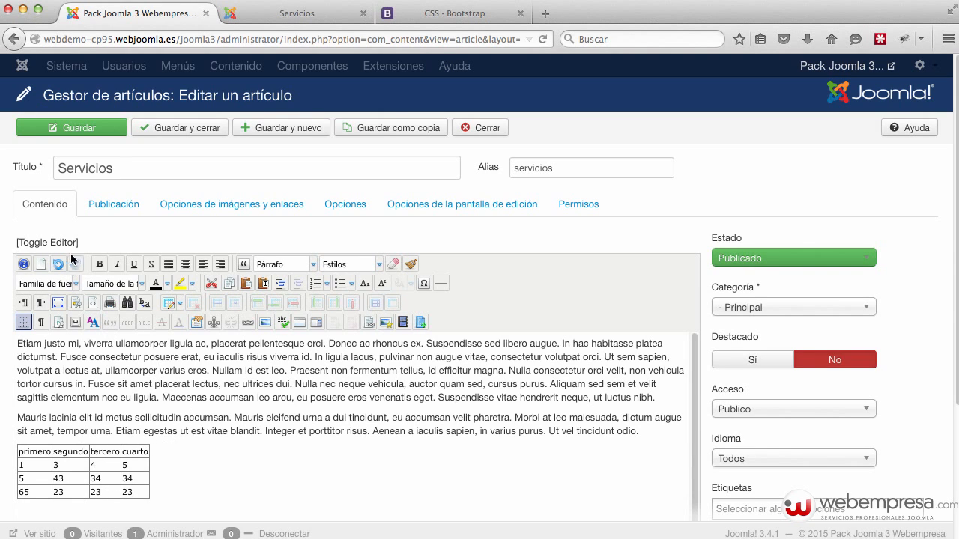
- Save the article and reload the public "Servicios" page to review the unstyled table
{"action": "left_click", "coordinate": [79, 129]}
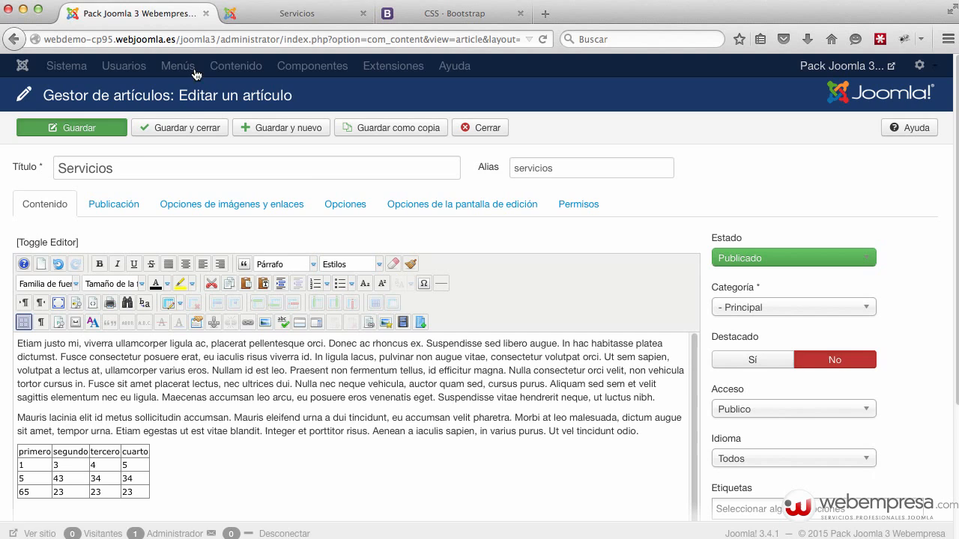
{"action": "left_click", "coordinate": [267, 21]}
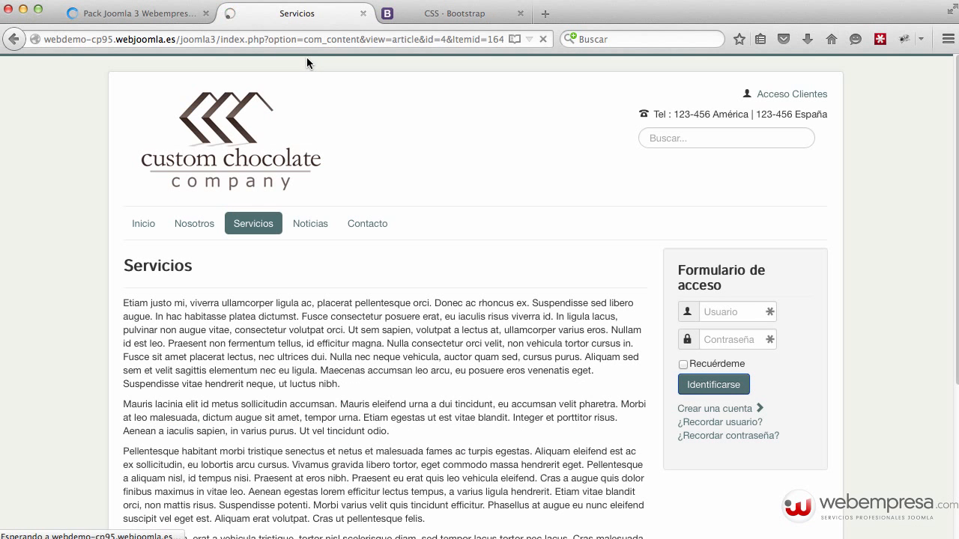
{"action": "key", "text": "super+r"}
{"action": "scroll", "coordinate": [387, 332], "scroll_direction": "down", "scroll_amount": 1}
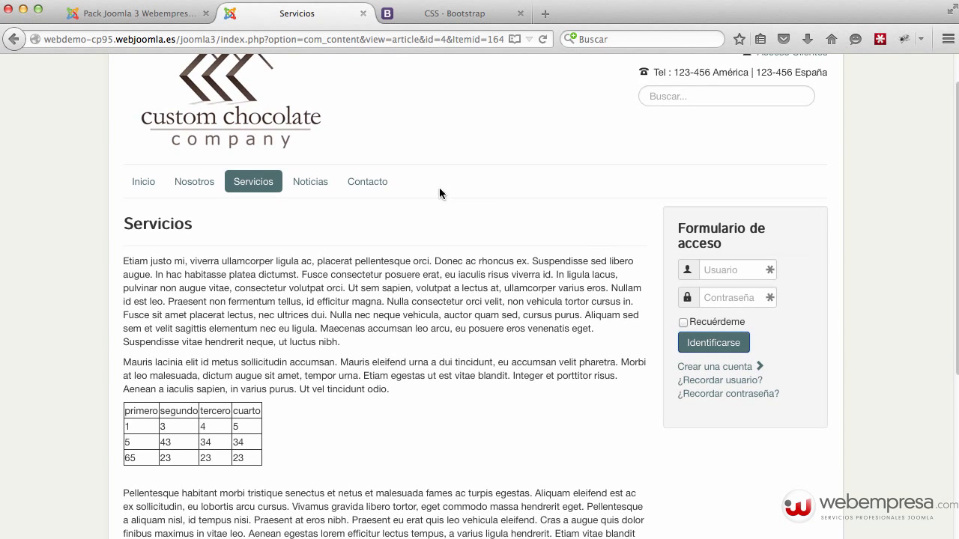
- Copy the class names "table table-striped" from Bootstrap's striped rows example code
{"action": "left_click", "coordinate": [433, 16]}
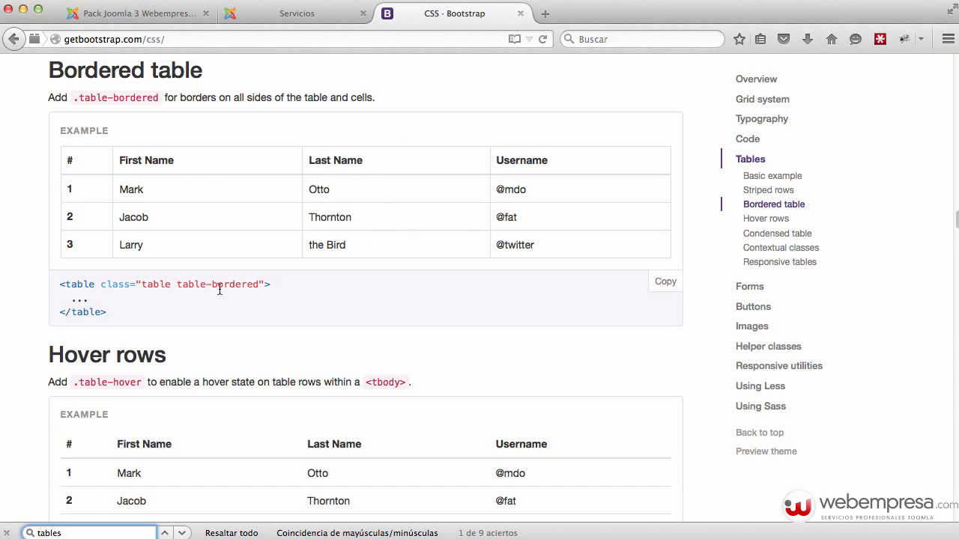
{"action": "scroll", "coordinate": [208, 412], "scroll_direction": "up", "scroll_amount": 5}
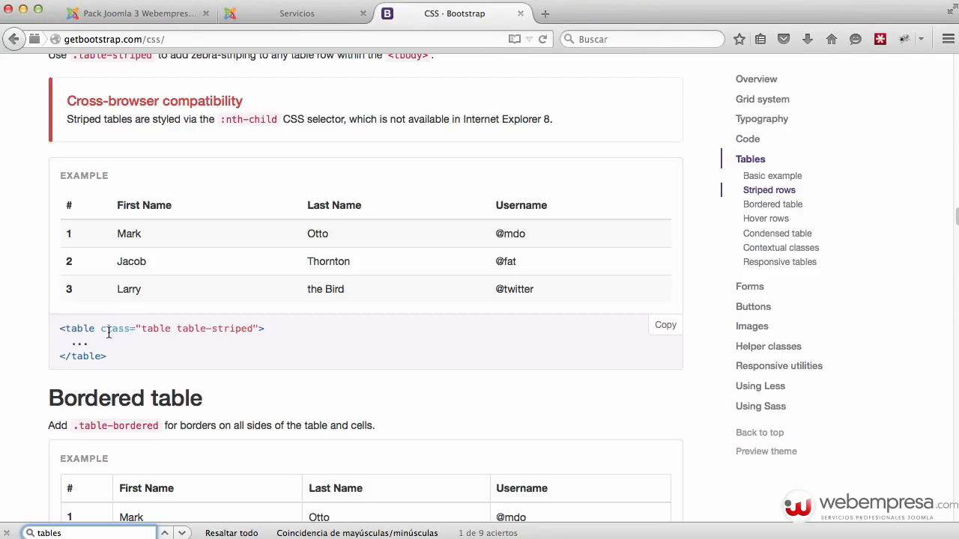
{"action": "left_click_drag", "start_coordinate": [143, 328], "coordinate": [255, 328]}
{"action": "key", "text": "super+c"}
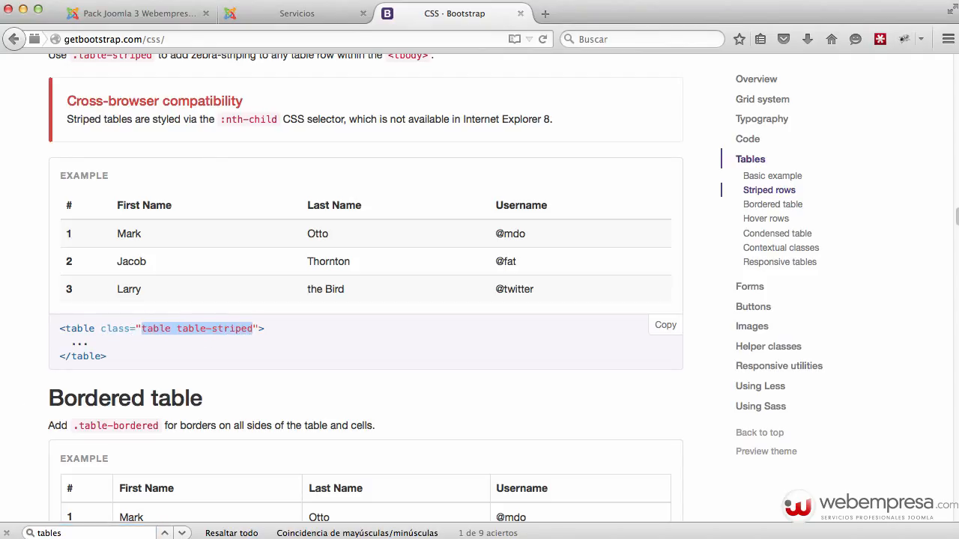
- Assign the classes "table table-striped" to the whole table in the "Servicios" article through its advanced table properties
{"action": "left_click", "coordinate": [257, 13]}
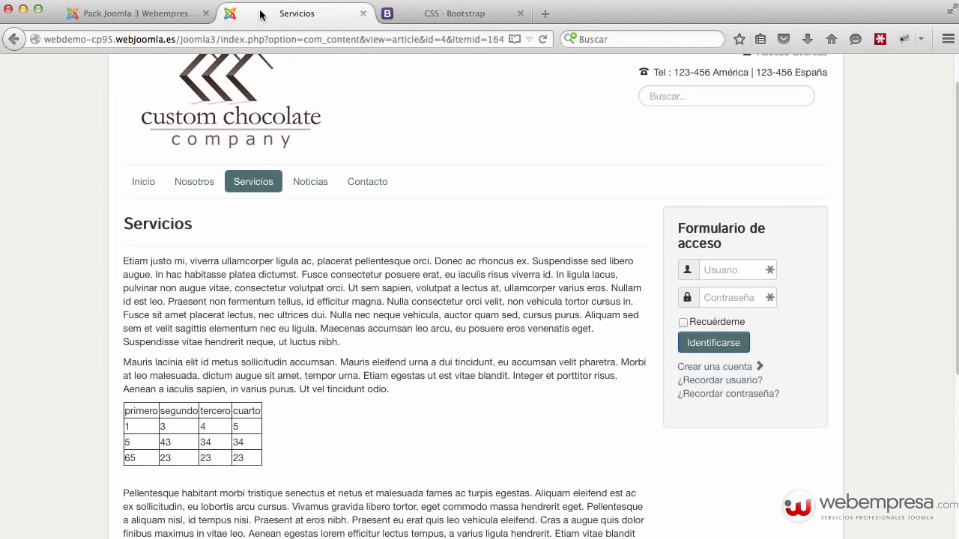
{"action": "left_click", "coordinate": [116, 23]}
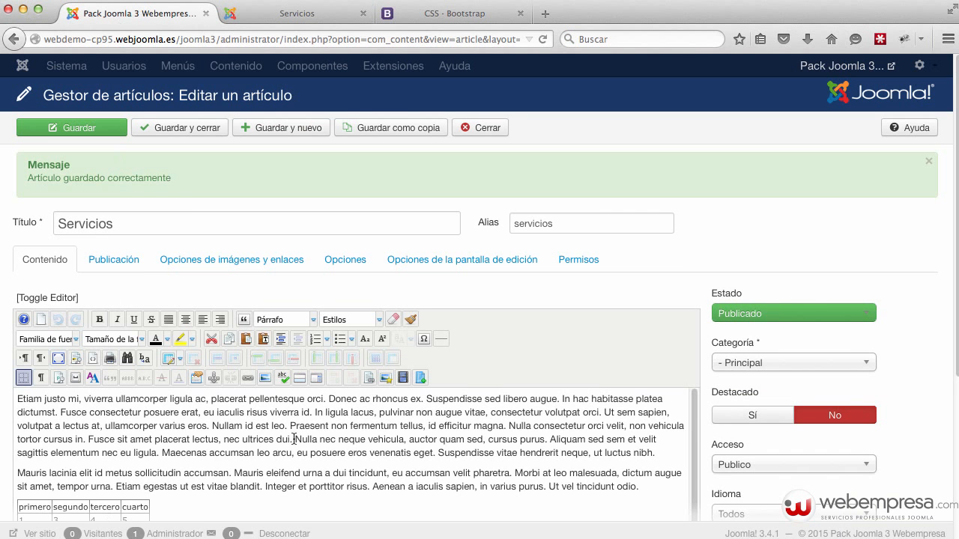
{"action": "scroll", "coordinate": [298, 465], "scroll_direction": "down", "scroll_amount": 2}
{"action": "left_click", "coordinate": [120, 460]}
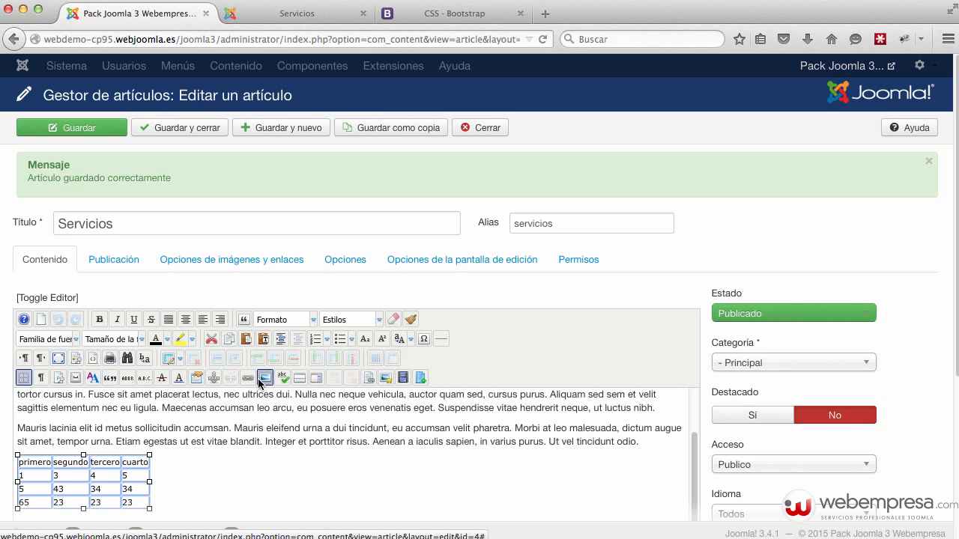
{"action": "left_click", "coordinate": [168, 359]}
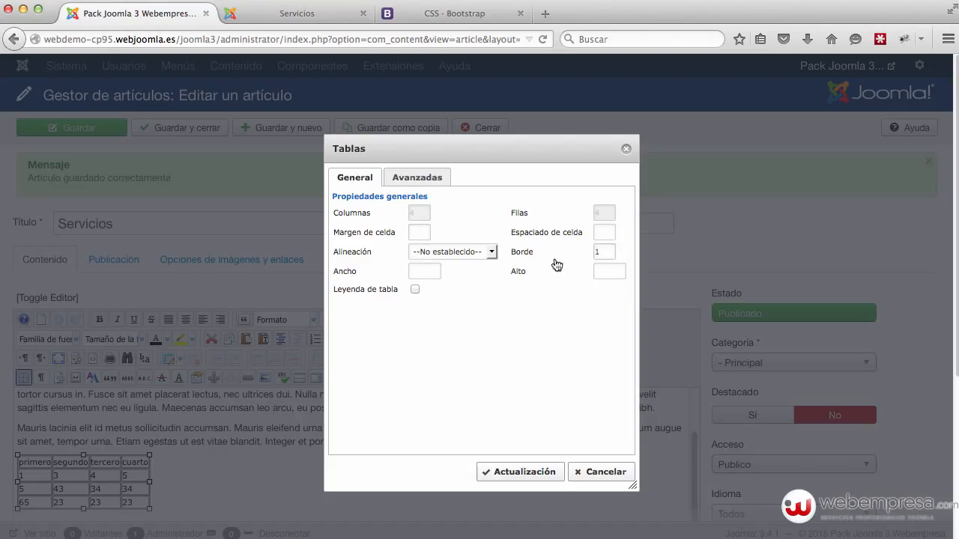
{"action": "left_click", "coordinate": [418, 178]}
{"action": "left_click", "coordinate": [477, 233]}
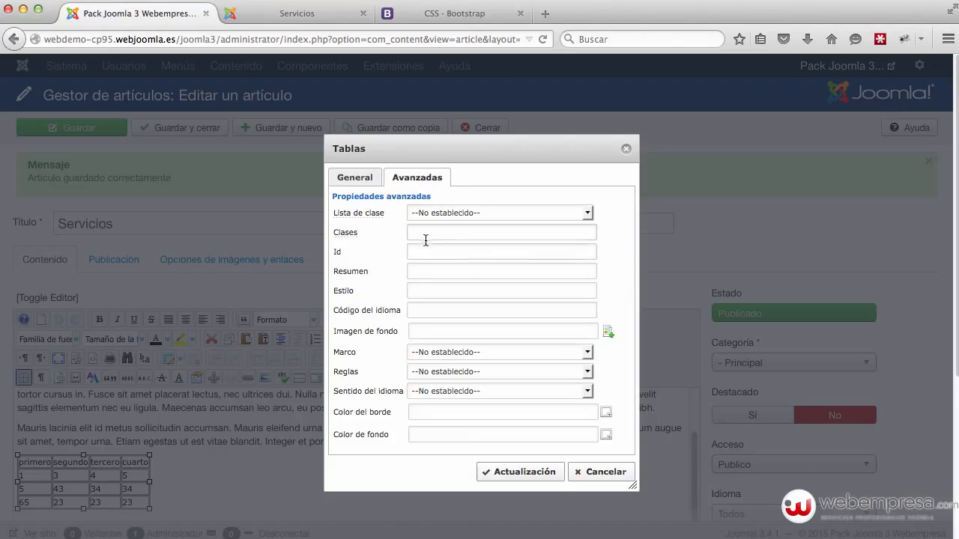
{"action": "key", "text": "super+v"}
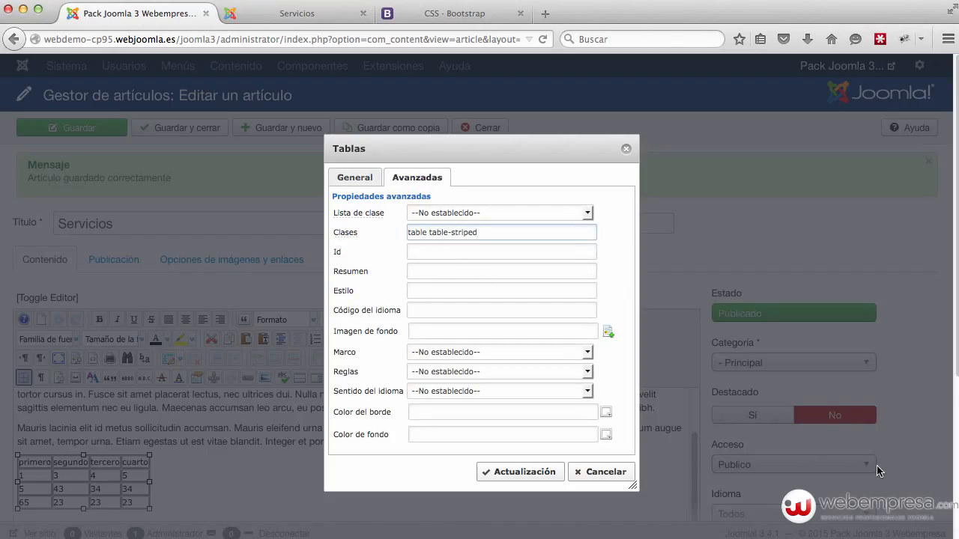
{"action": "left_click", "coordinate": [508, 473]}
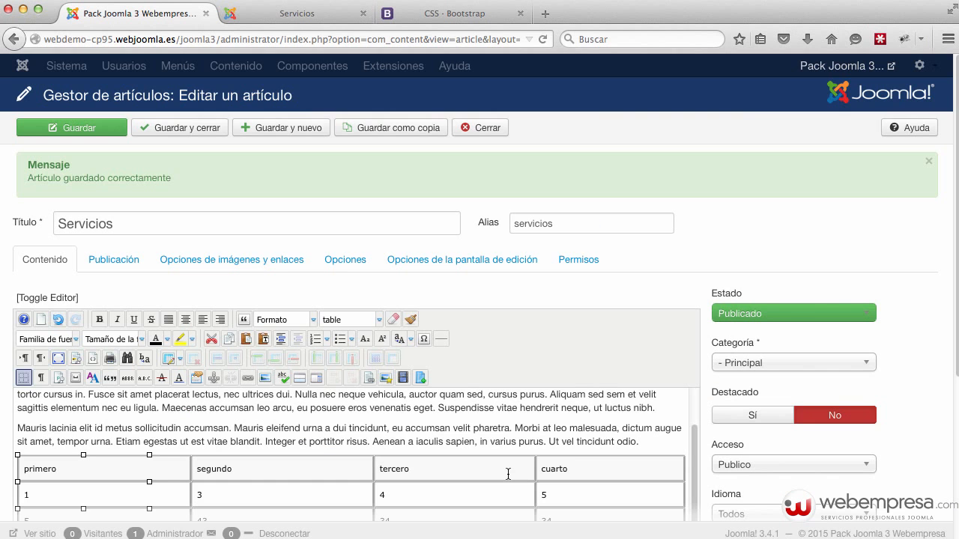
{"action": "left_click", "coordinate": [401, 436]}
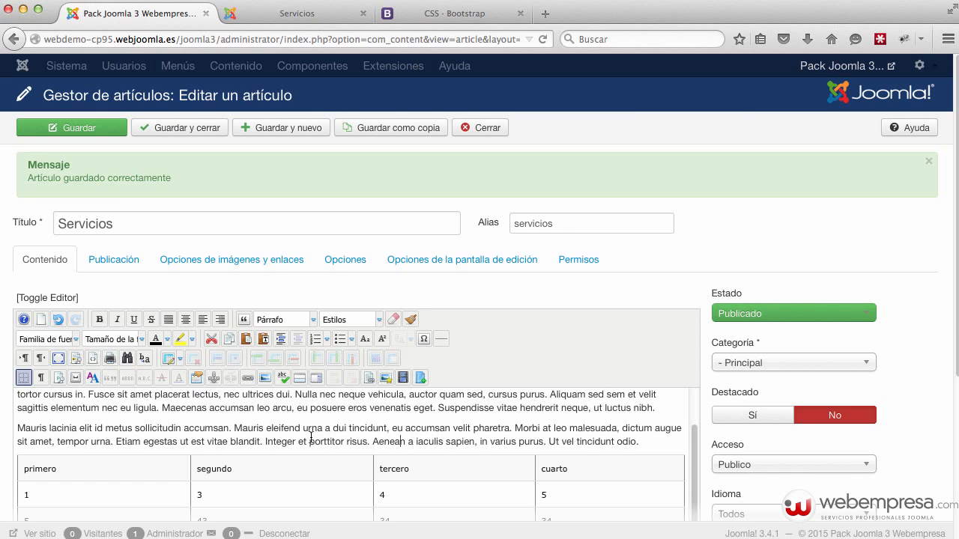
{"action": "scroll", "coordinate": [311, 436], "scroll_direction": "down", "scroll_amount": 2}
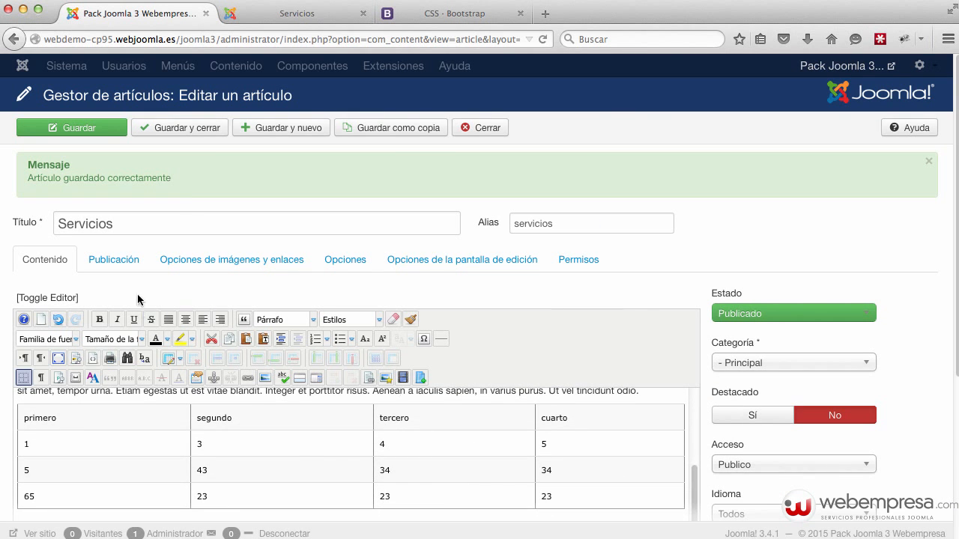
- Save the article and reload the public "Servicios" page to review the striped table
{"action": "left_click", "coordinate": [96, 126]}
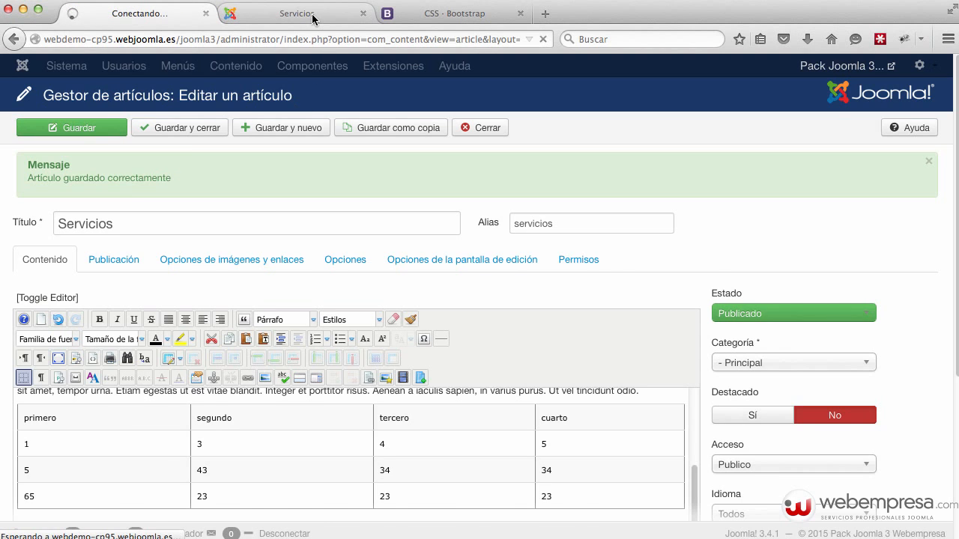
{"action": "left_click", "coordinate": [314, 18]}
{"action": "key", "text": "super+r"}
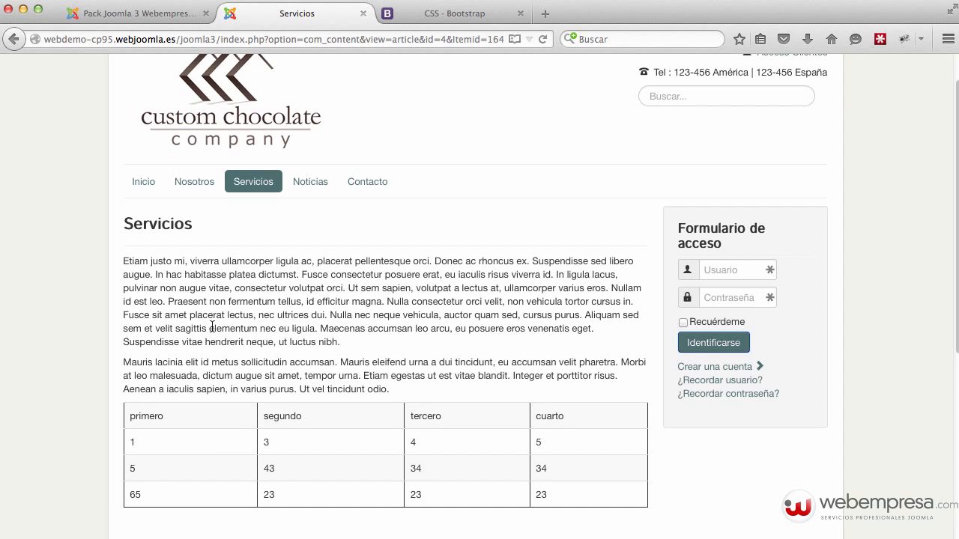
- Remove the border value from the table in the "Servicios" article through its table properties
{"action": "left_click", "coordinate": [131, 14]}
{"action": "scroll", "coordinate": [334, 280], "scroll_direction": "down", "scroll_amount": 3}
{"action": "left_click", "coordinate": [293, 473]}
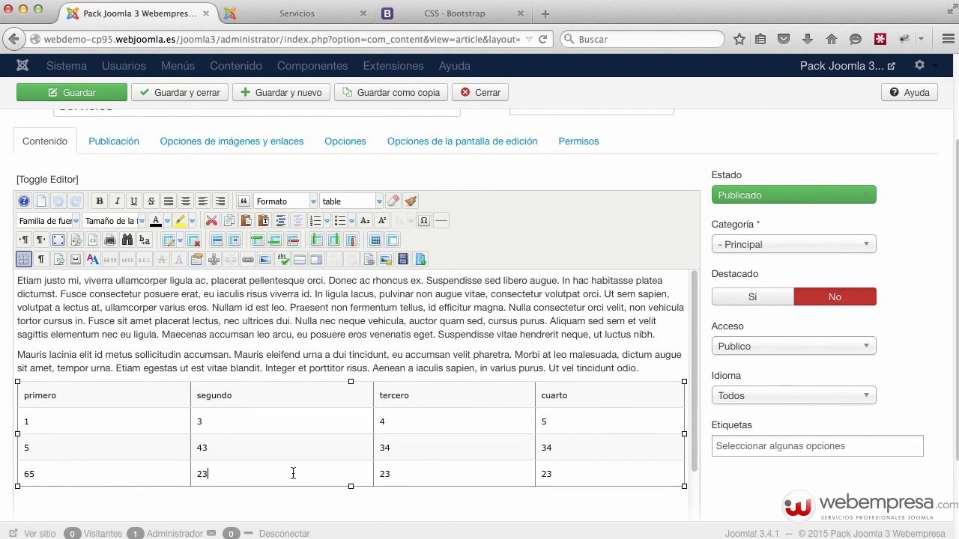
{"action": "left_click", "coordinate": [167, 245]}
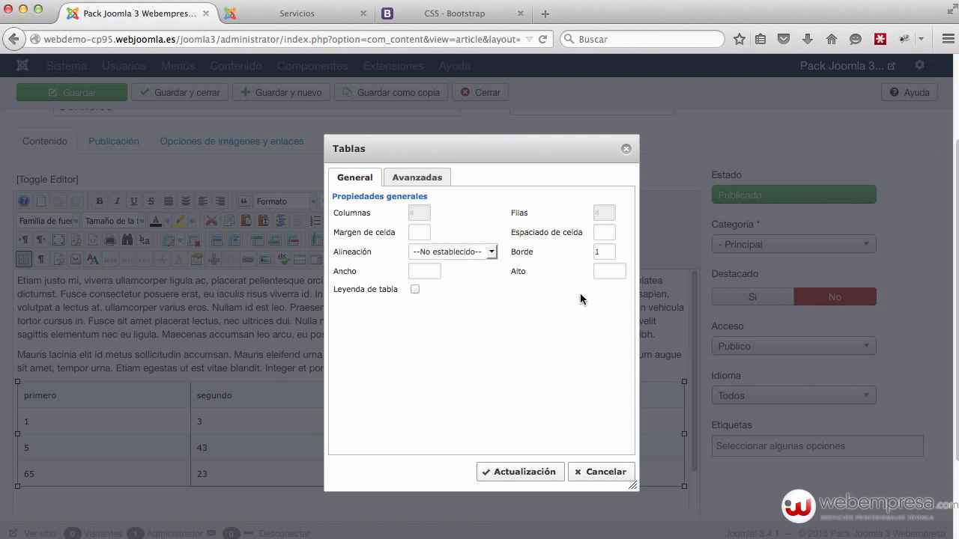
{"action": "double_click", "coordinate": [604, 252]}
{"action": "key", "text": "BackSpace"}
{"action": "left_click", "coordinate": [519, 472]}
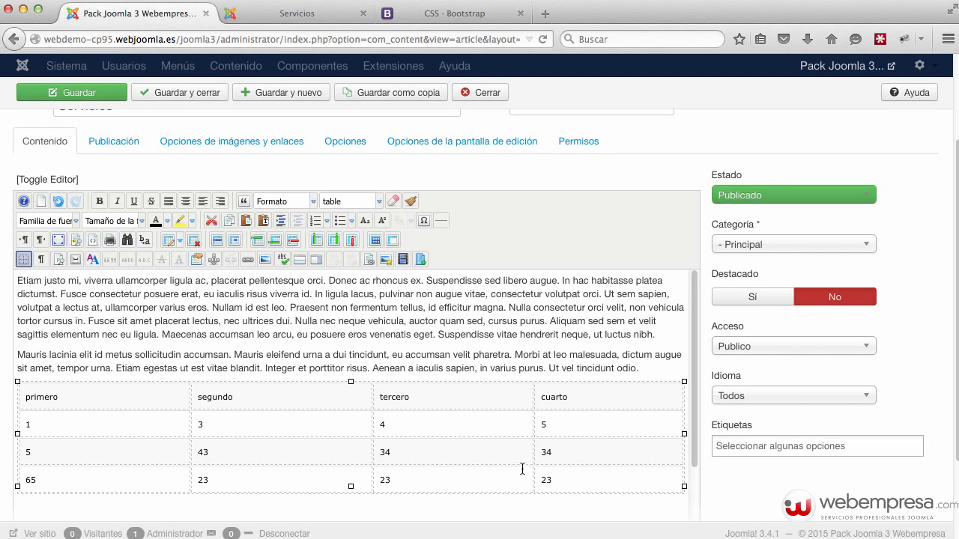
- Save the article and reload the public "Servicios" page to review the table without its border
{"action": "left_click", "coordinate": [116, 92]}
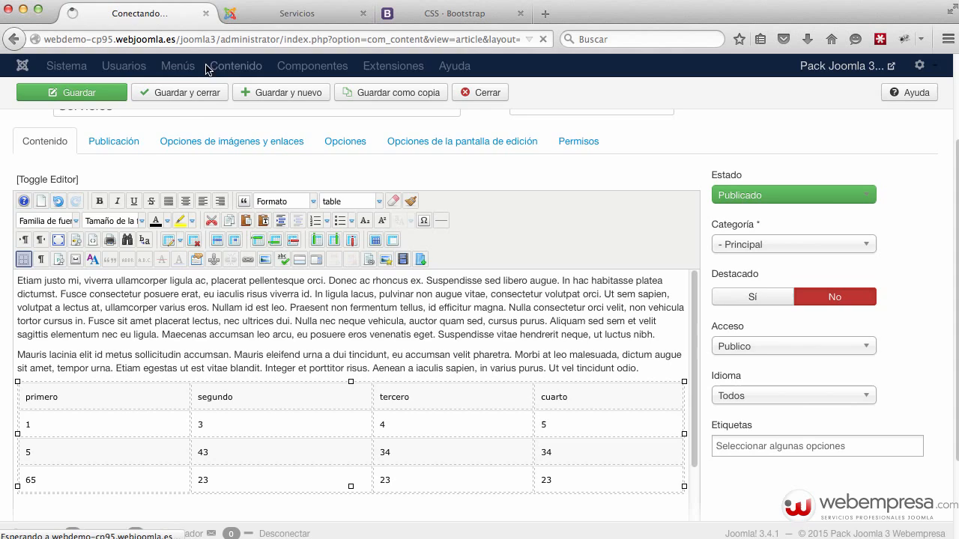
{"action": "left_click", "coordinate": [270, 13]}
{"action": "key", "text": "super+r"}
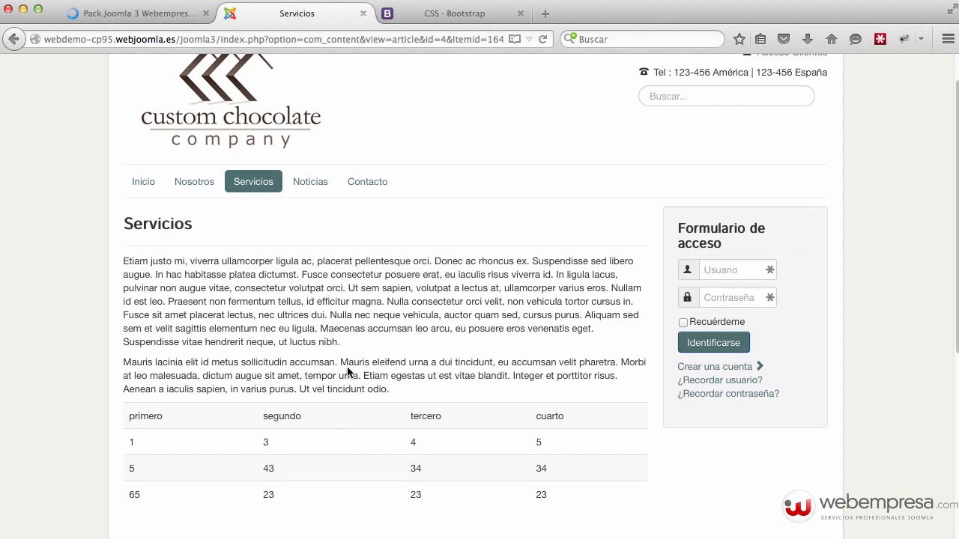
{"action": "scroll", "coordinate": [424, 361], "scroll_direction": "down", "scroll_amount": 3}
{"action": "scroll", "coordinate": [449, 358], "scroll_direction": "up", "scroll_amount": 1}
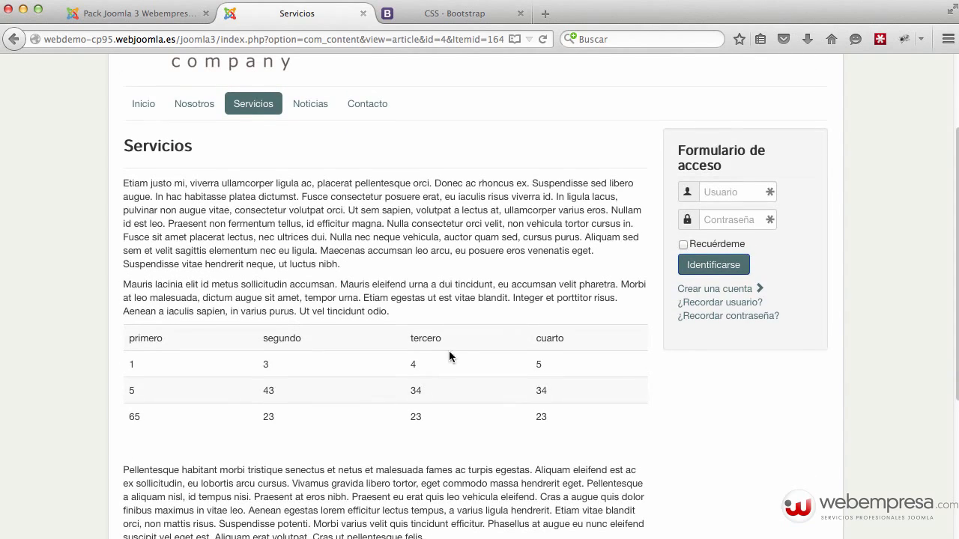
- Look through Bootstrap's bordered table and hover rows examples and return to the public "Servicios" page
{"action": "left_click", "coordinate": [466, 12]}
{"action": "scroll", "coordinate": [533, 240], "scroll_direction": "down", "scroll_amount": 10}
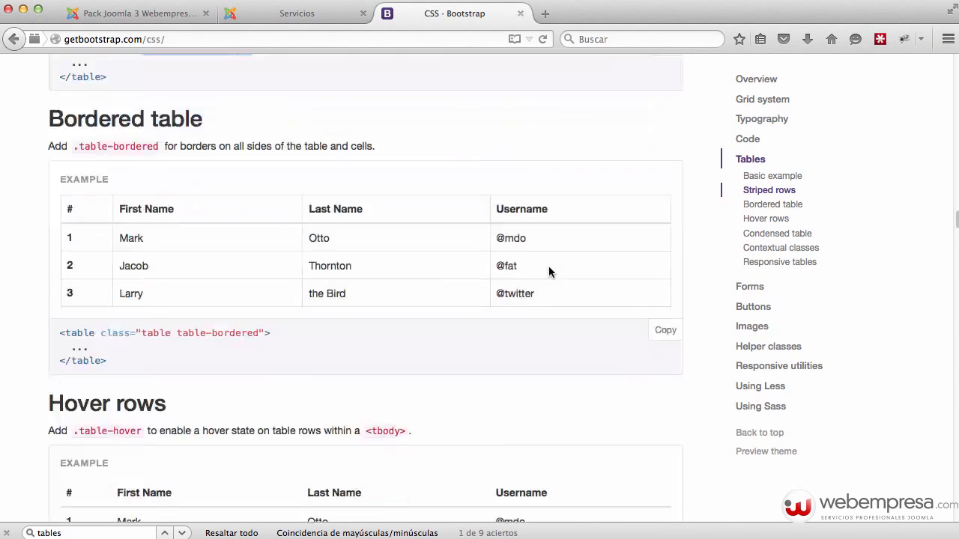
{"action": "scroll", "coordinate": [559, 297], "scroll_direction": "down", "scroll_amount": 3}
{"action": "scroll", "coordinate": [559, 297], "scroll_direction": "up", "scroll_amount": 15}
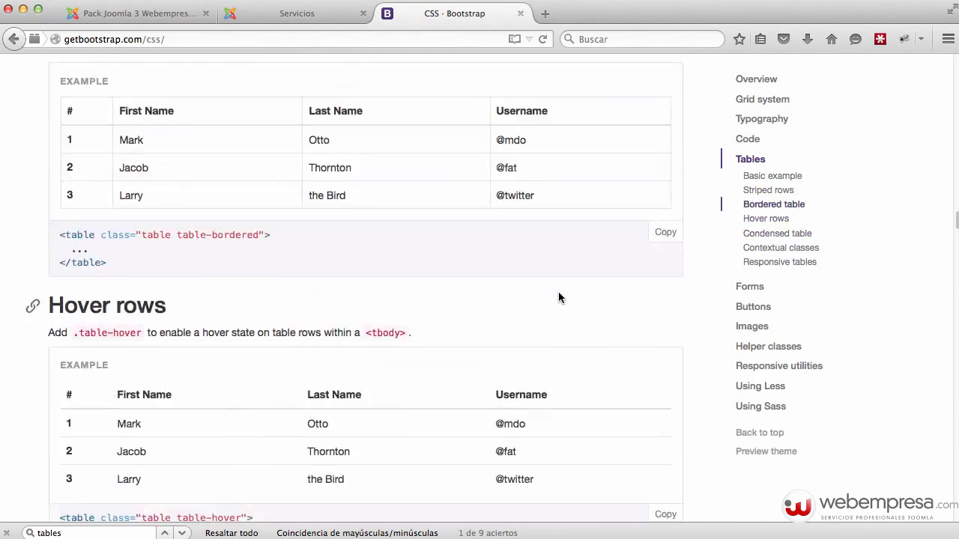
{"action": "left_click", "coordinate": [302, 13]}
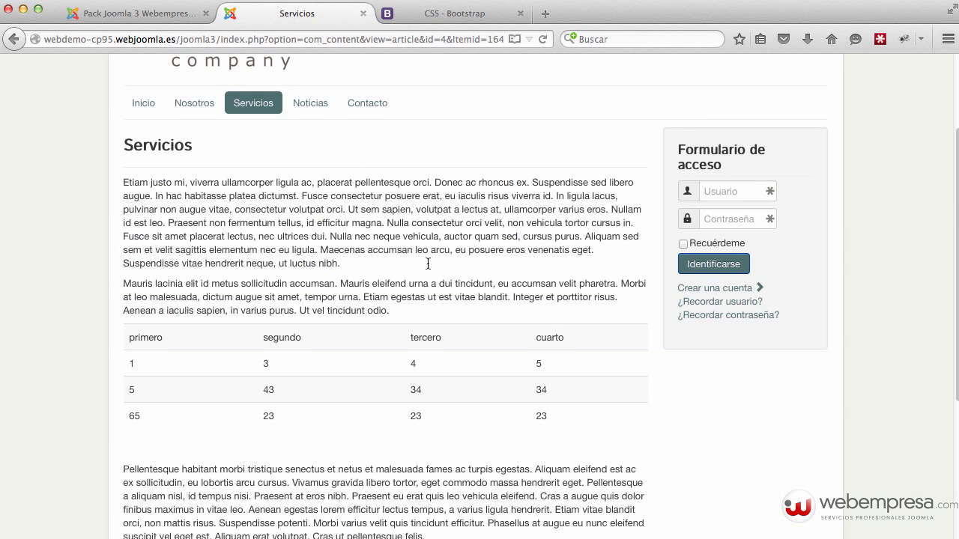
{"action": "scroll", "coordinate": [441, 313], "scroll_direction": "up", "scroll_amount": 4}
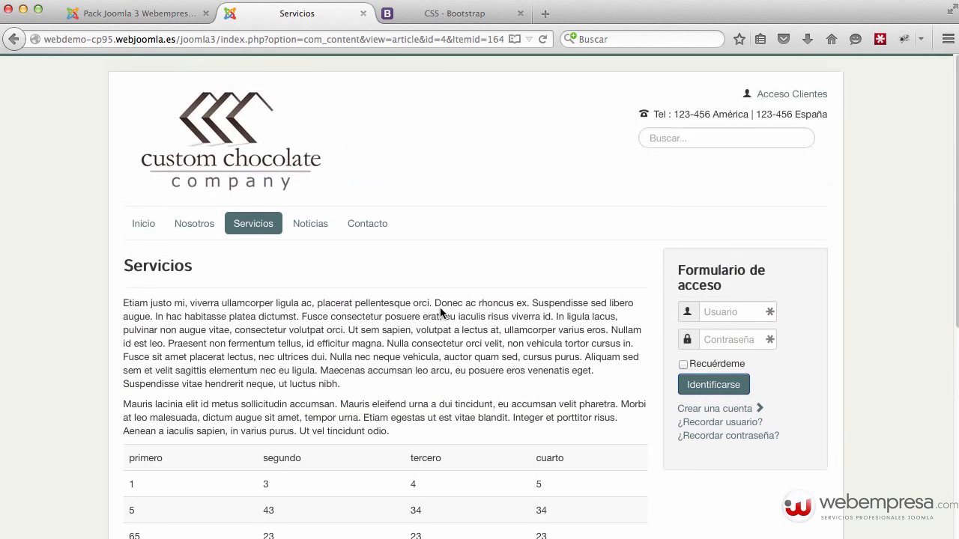
- Browse the public "Noticias" page and open the article "Mauris lacinia elit id metus sollicitudin accumsan."
{"action": "left_click", "coordinate": [328, 228]}
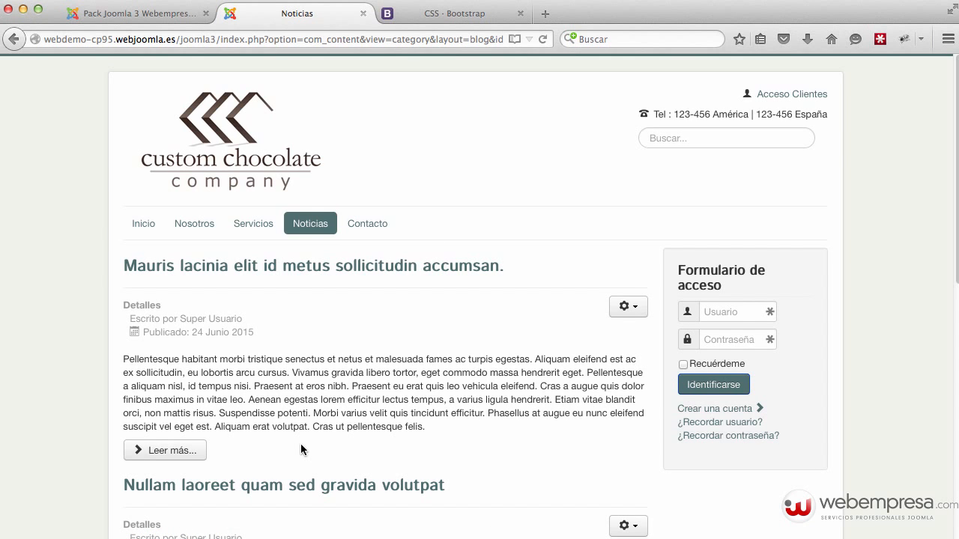
{"action": "scroll", "coordinate": [413, 328], "scroll_direction": "down", "scroll_amount": 8}
{"action": "scroll", "coordinate": [413, 333], "scroll_direction": "up", "scroll_amount": 8}
{"action": "left_click", "coordinate": [273, 266]}
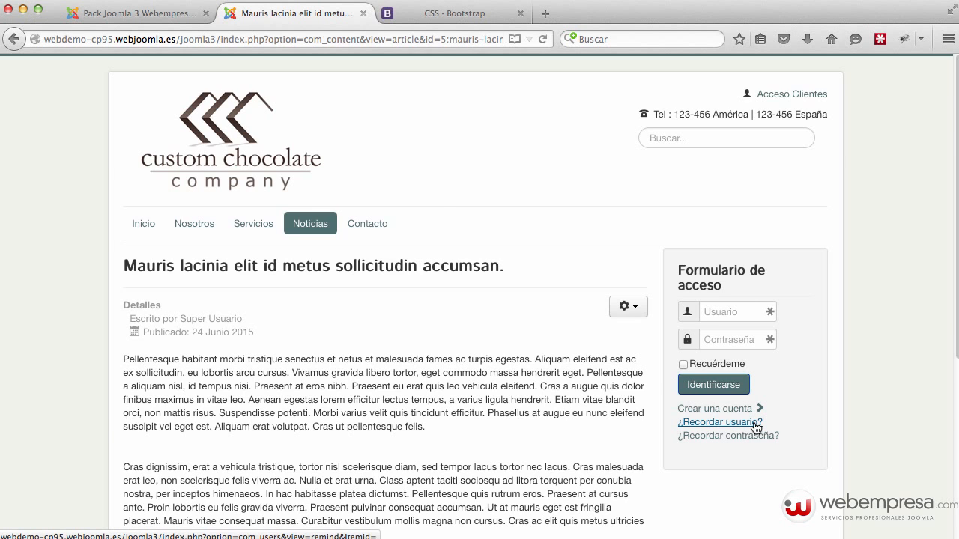
- Close the "Servicios" article in the Joomla administration and open "Cras dignissim, erat a vehicula tristique" for editing
{"action": "left_click", "coordinate": [123, 19]}
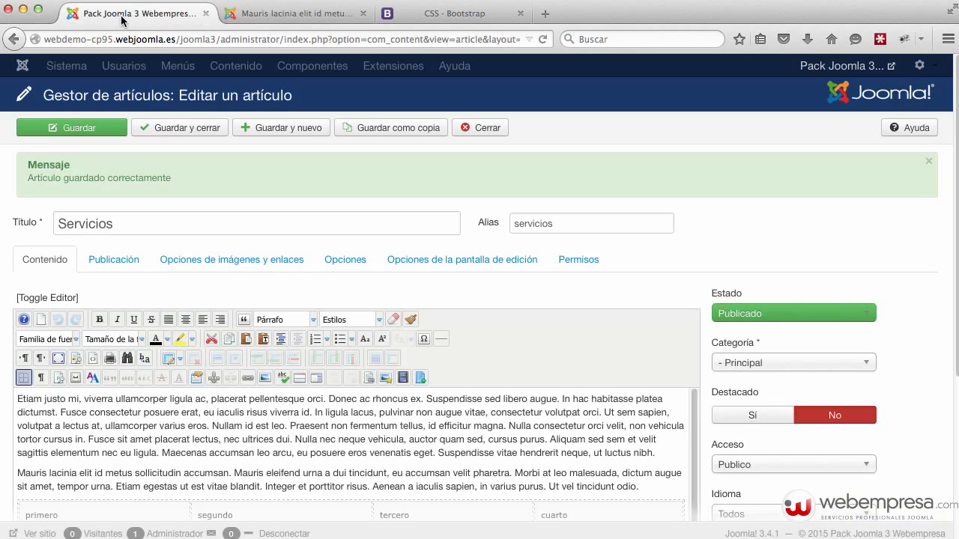
{"action": "left_click", "coordinate": [499, 129]}
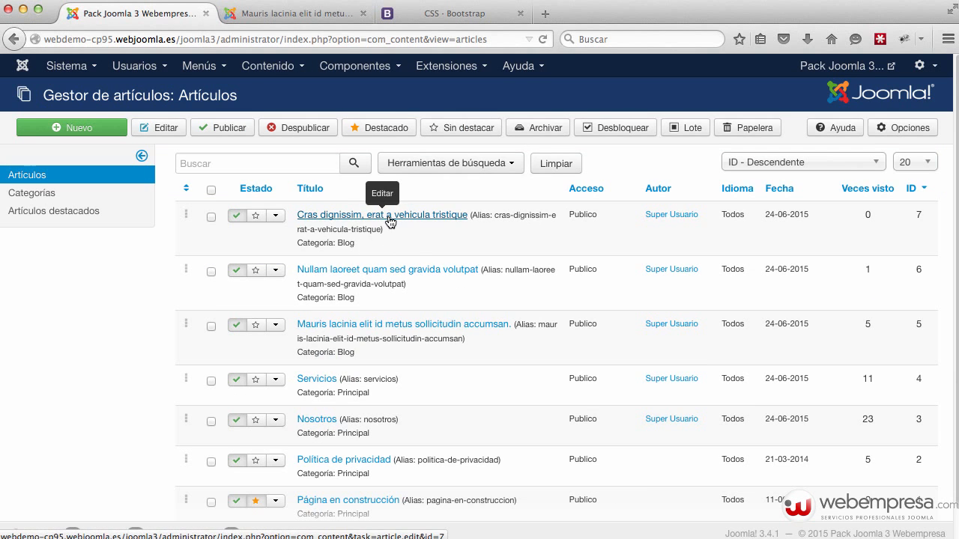
{"action": "left_click", "coordinate": [369, 217]}
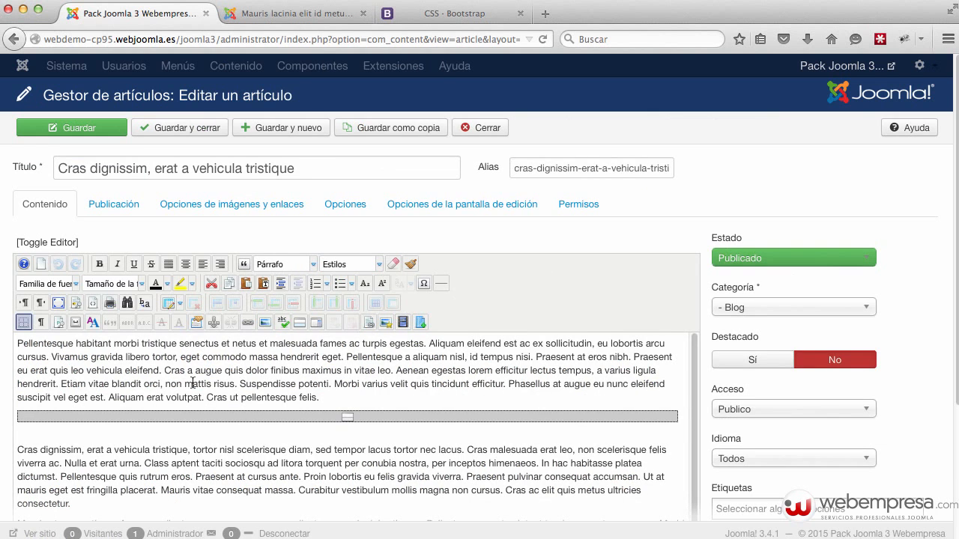
- Make room above the article's first paragraph and open the image manager at that position
{"action": "left_click", "coordinate": [16, 341]}
{"action": "key", "text": "Return"}
{"action": "key", "text": "BackSpace"}
{"action": "left_click", "coordinate": [265, 322]}
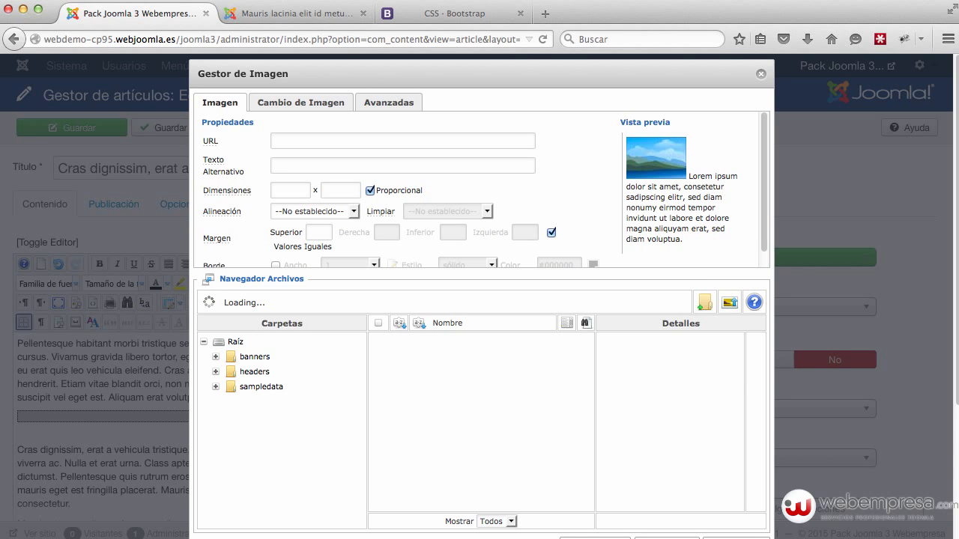
- Preview the local image files, including blog2.jpg and img-servicios.jpg, to check their contents
{"action": "key", "text": "space"}
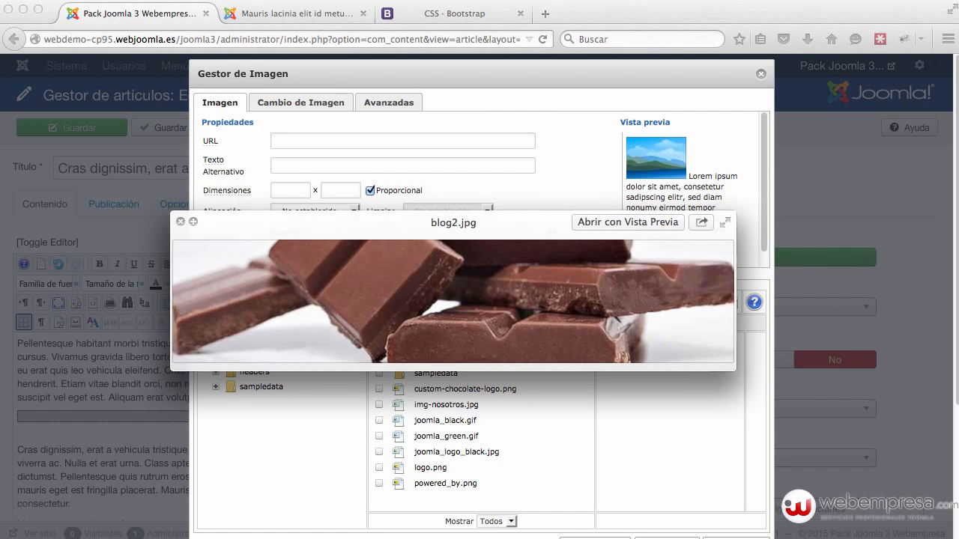
{"action": "key", "text": "Up"}
{"action": "key", "text": "Down"}
{"action": "key", "text": "Down"}
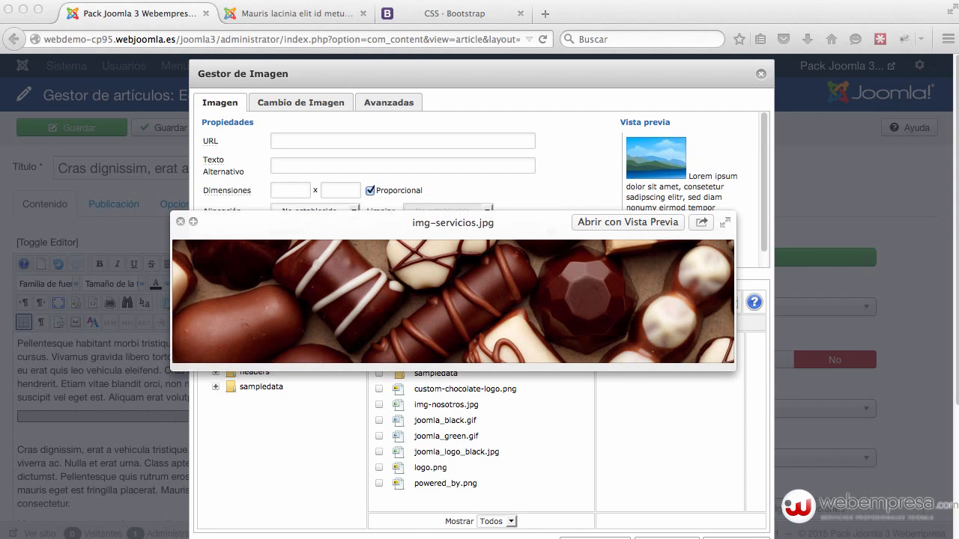
{"action": "key", "text": "space"}
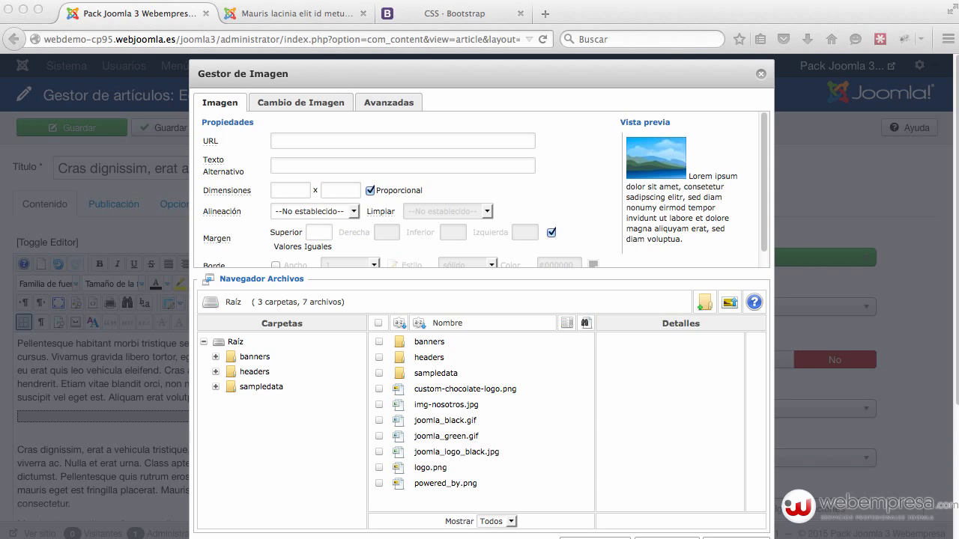
- Upload blog3.jpg, blog1.jpg and blog2.jpg from the desktop to the root images folder
{"action": "left_click", "coordinate": [725, 322]}
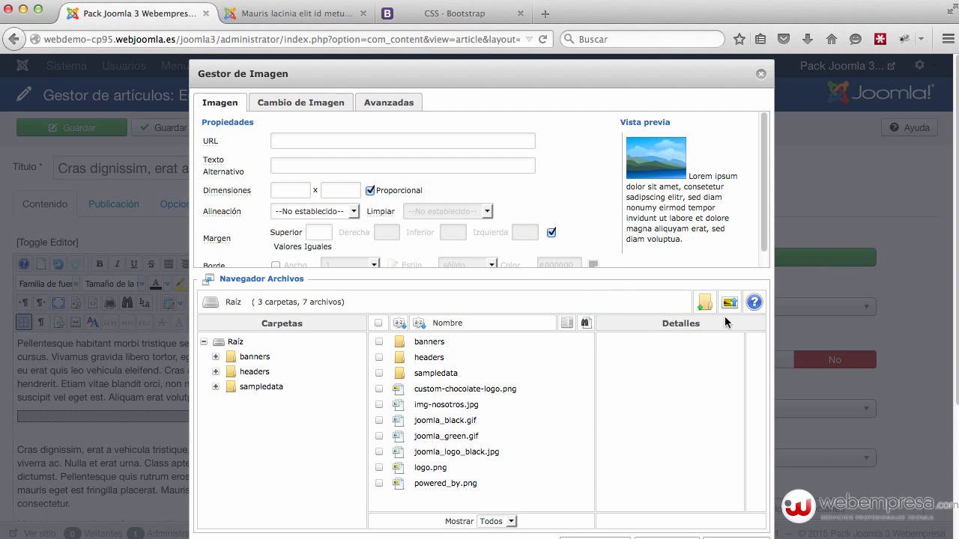
{"action": "left_click", "coordinate": [730, 303]}
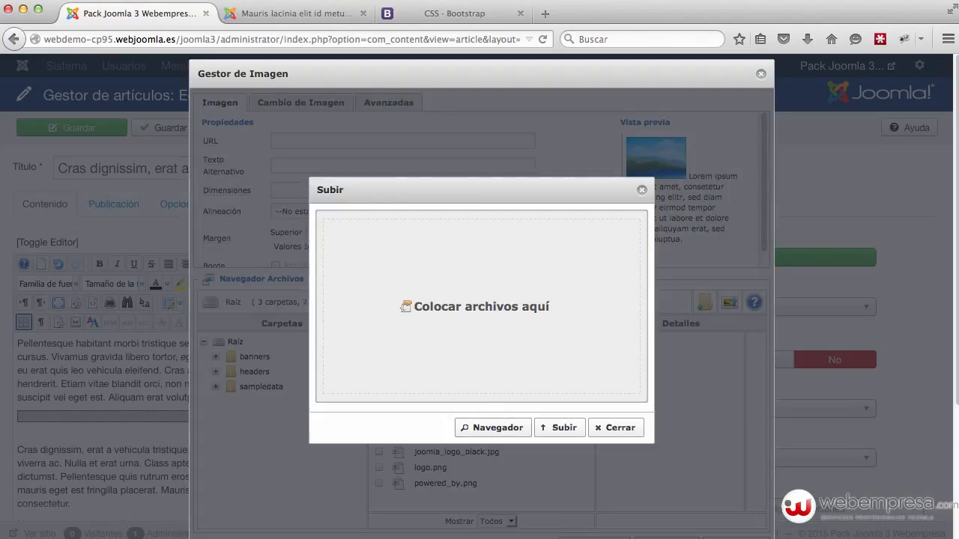
{"action": "left_click_drag", "start_coordinate": [315, 4], "coordinate": [442, 259]}
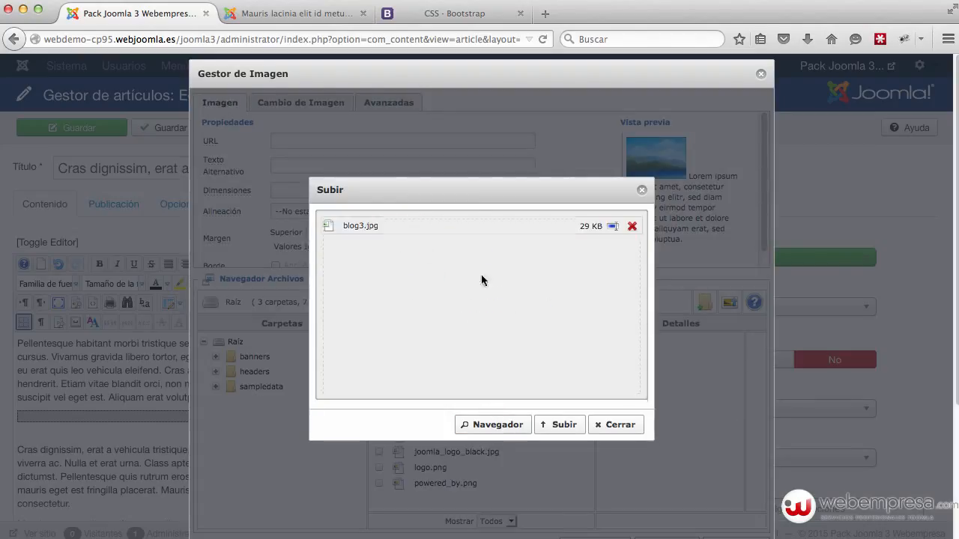
{"action": "left_click", "coordinate": [498, 425]}
{"action": "left_click", "coordinate": [526, 218]}
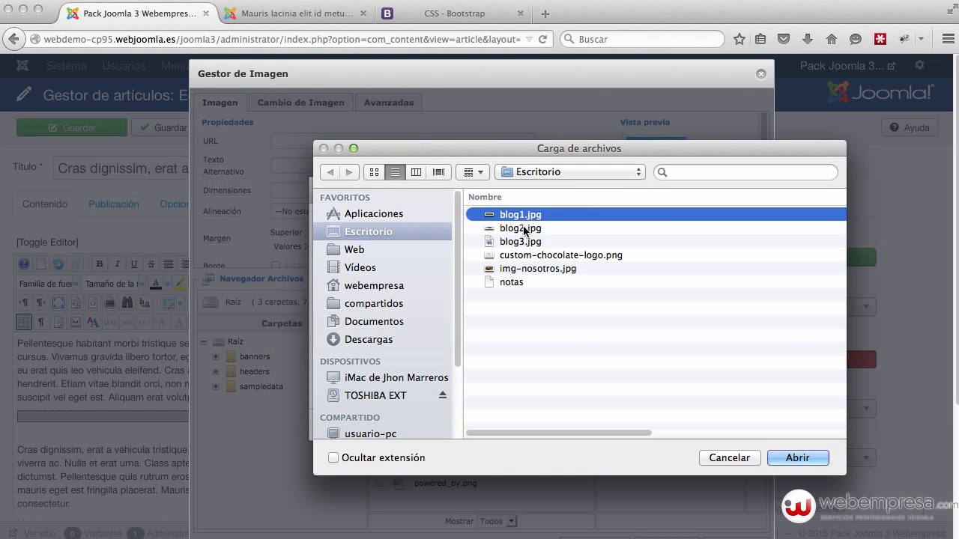
{"action": "left_click", "coordinate": [524, 230], "text": "shift"}
{"action": "left_click", "coordinate": [793, 457]}
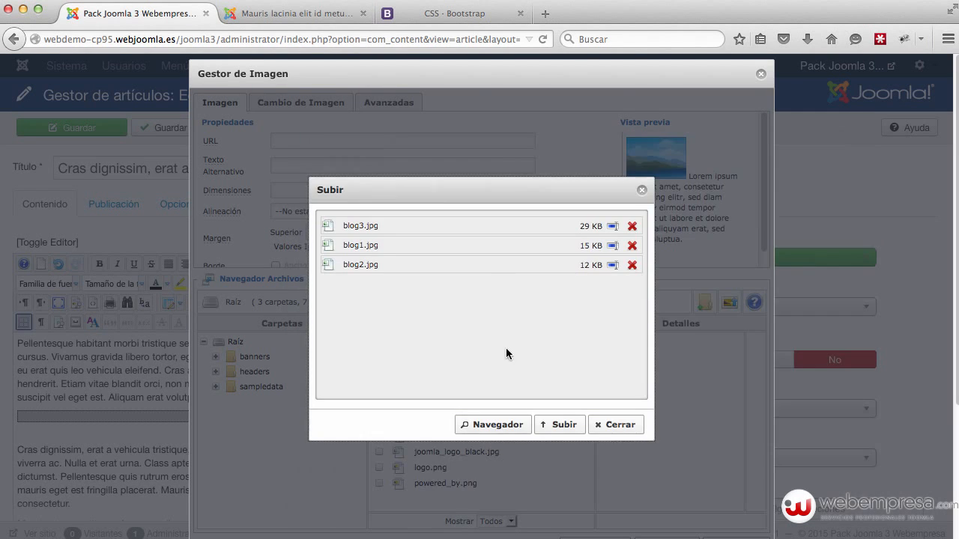
{"action": "left_click", "coordinate": [559, 426]}
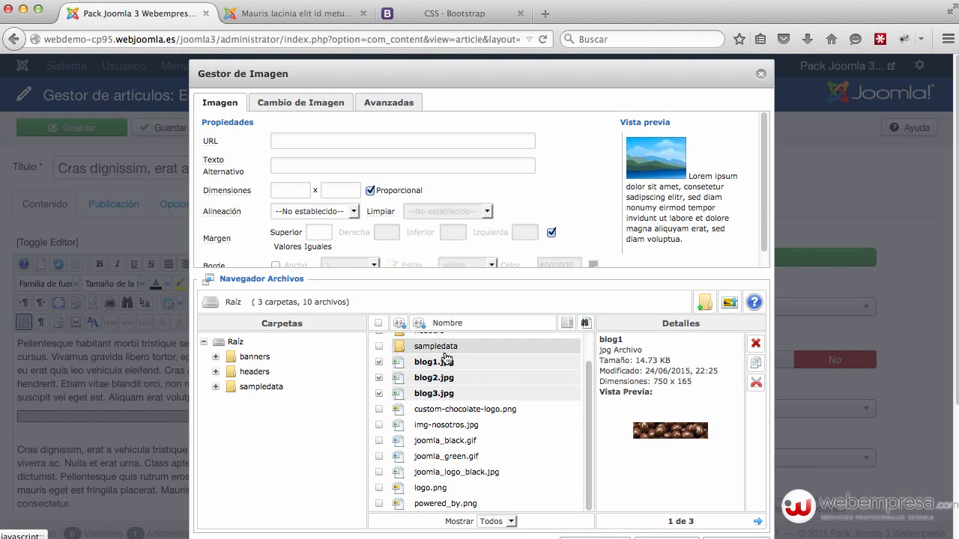
- Insert blog3.jpg above the article's first paragraph with the class "thumbnail"
{"action": "left_click", "coordinate": [450, 394]}
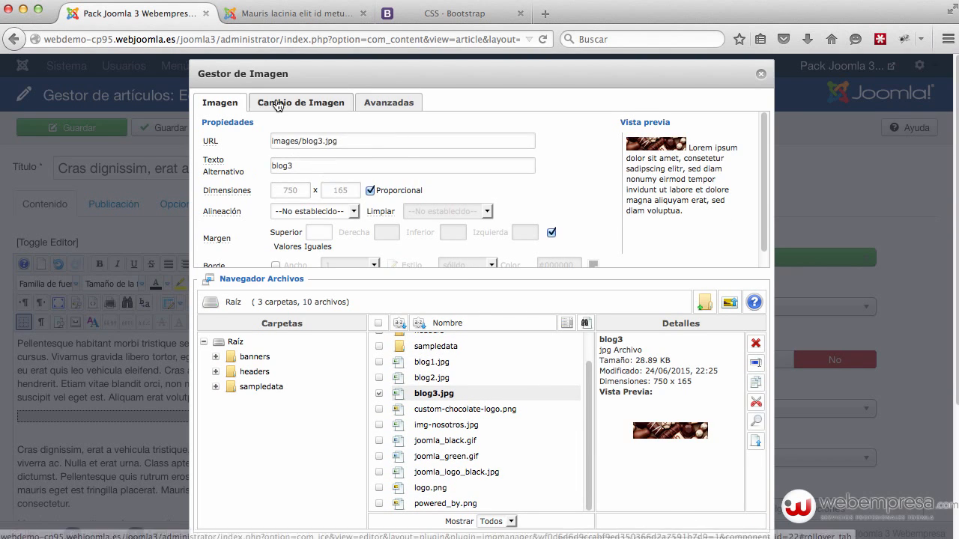
{"action": "left_click", "coordinate": [397, 110]}
{"action": "left_click", "coordinate": [293, 168]}
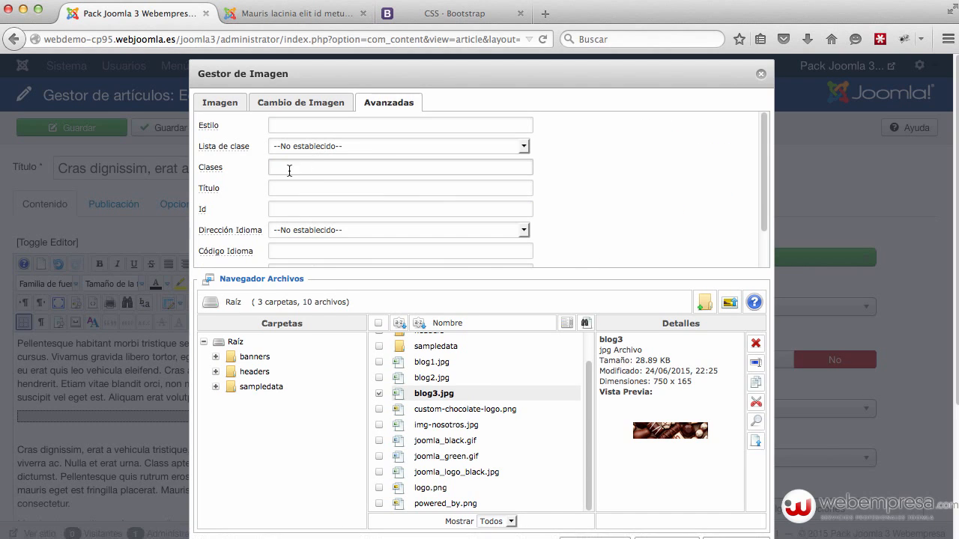
{"action": "type", "text": "thumbnail"}
{"action": "scroll", "coordinate": [690, 240], "scroll_direction": "down", "scroll_amount": 2}
{"action": "scroll", "coordinate": [707, 247], "scroll_direction": "down", "scroll_amount": 4}
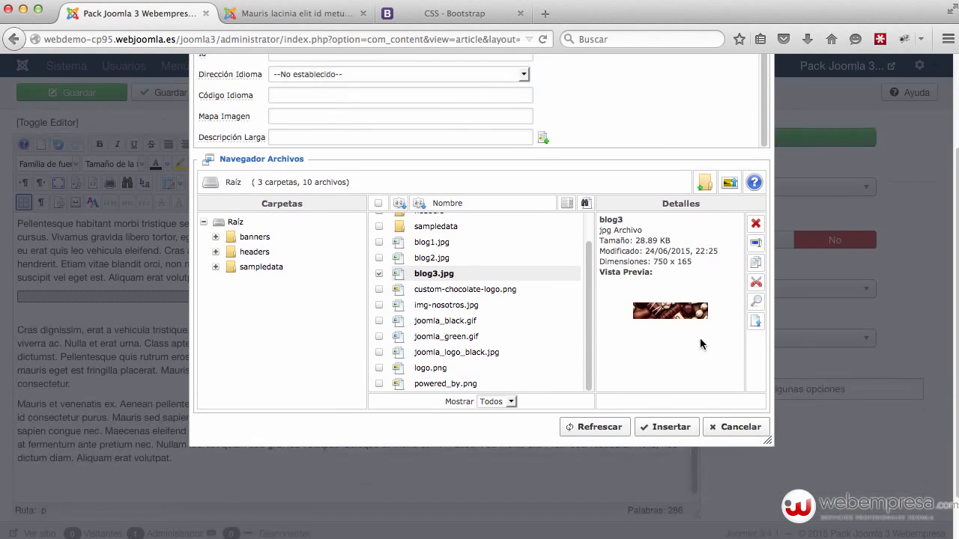
{"action": "left_click", "coordinate": [657, 427]}
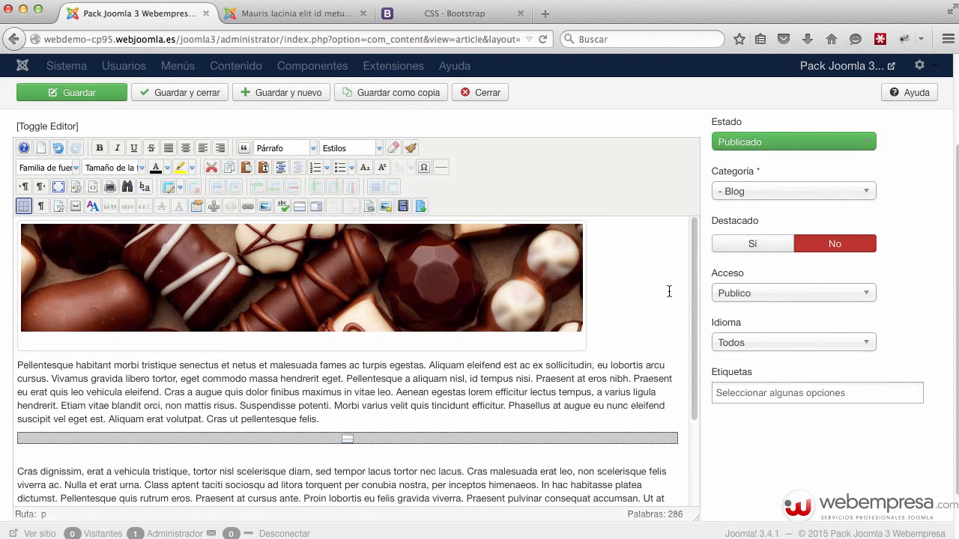
- Centre the inserted chocolate image above the article's text
{"action": "scroll", "coordinate": [674, 292], "scroll_direction": "up", "scroll_amount": 2}
{"action": "left_click", "coordinate": [305, 344]}
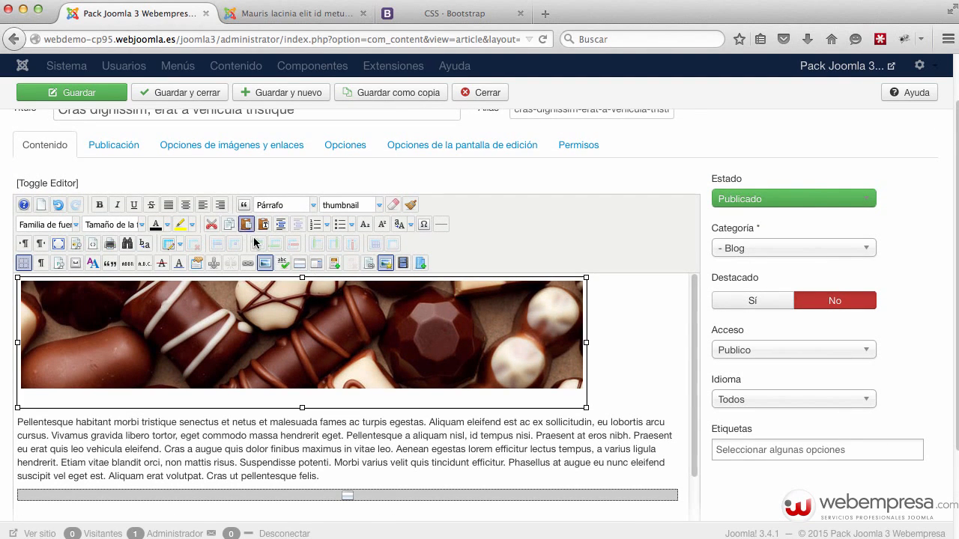
{"action": "left_click", "coordinate": [219, 205]}
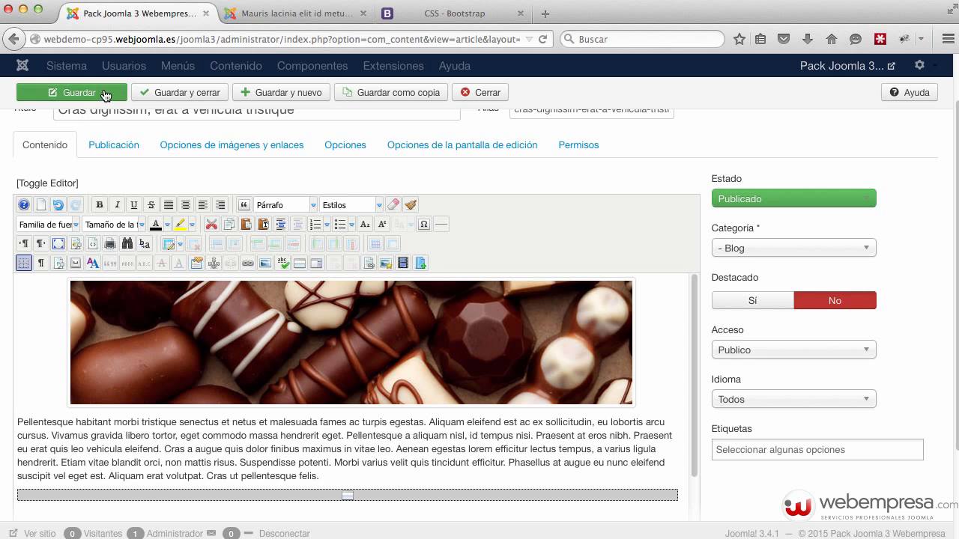
- Save the article and open the public "Noticias" page to review the image in "Cras dignissim, erat a vehicula tristique"
{"action": "left_click", "coordinate": [103, 93]}
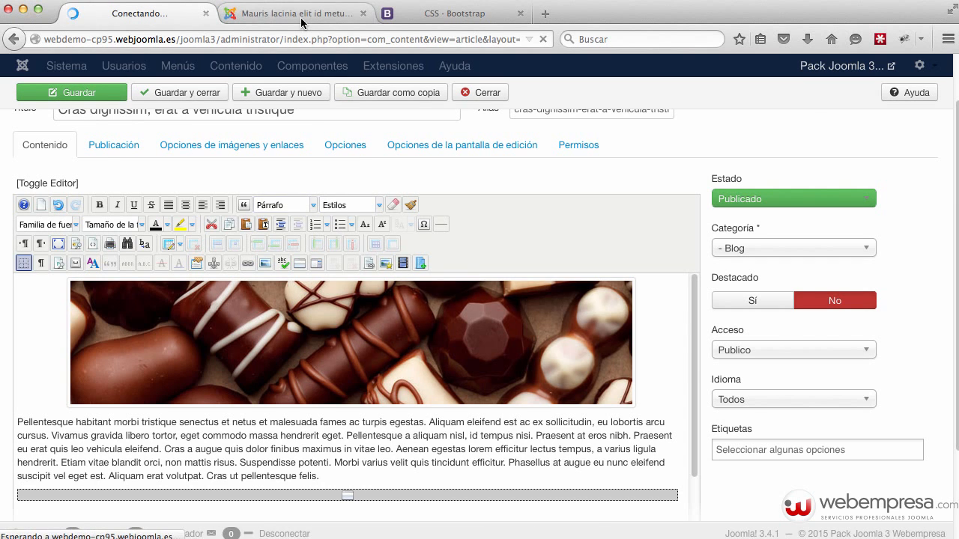
{"action": "left_click", "coordinate": [303, 21]}
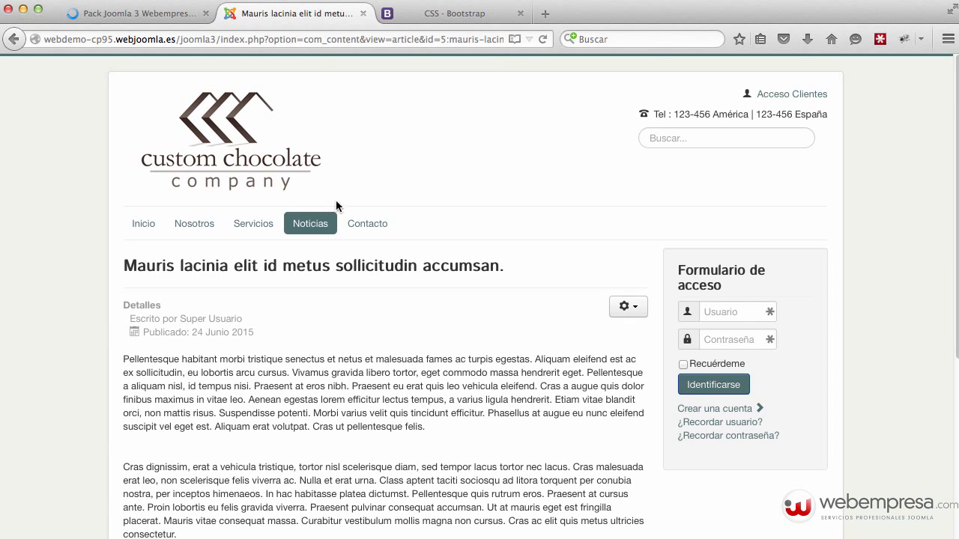
{"action": "left_click", "coordinate": [328, 223]}
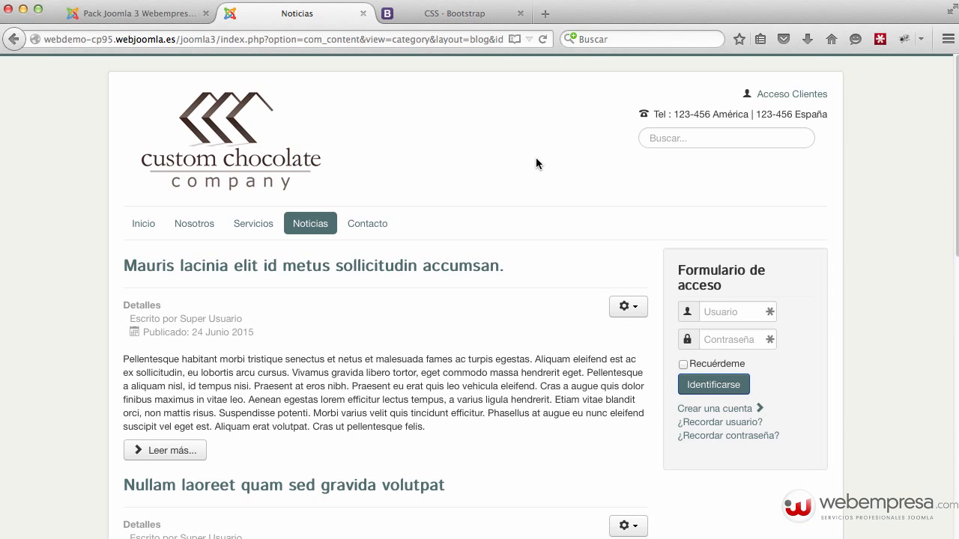
{"action": "scroll", "coordinate": [536, 160], "scroll_direction": "down", "scroll_amount": 12}
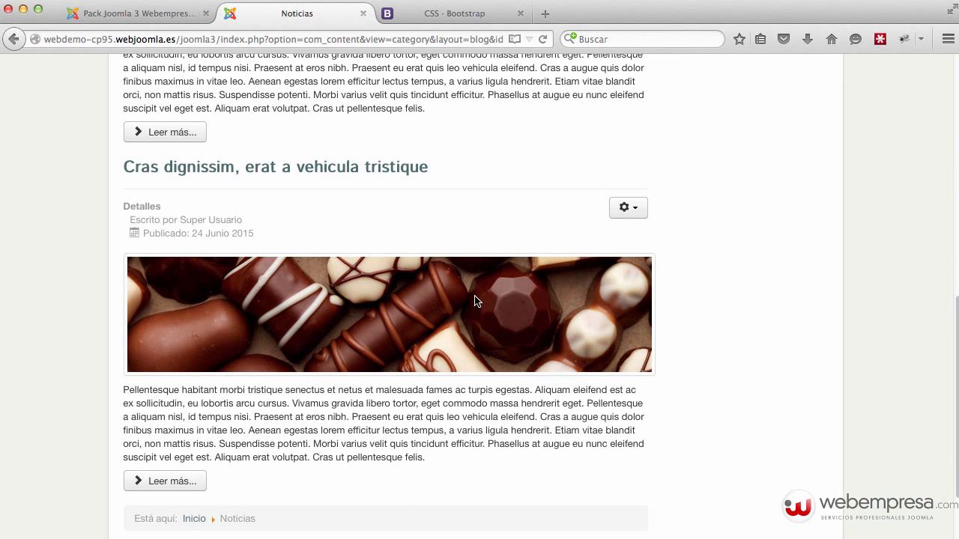
- Open the full article "Cras dignissim, erat a vehicula tristique" from the "Noticias" page and look through its image and text
{"action": "scroll", "coordinate": [475, 300], "scroll_direction": "up", "scroll_amount": 5}
{"action": "scroll", "coordinate": [475, 300], "scroll_direction": "down", "scroll_amount": 6}
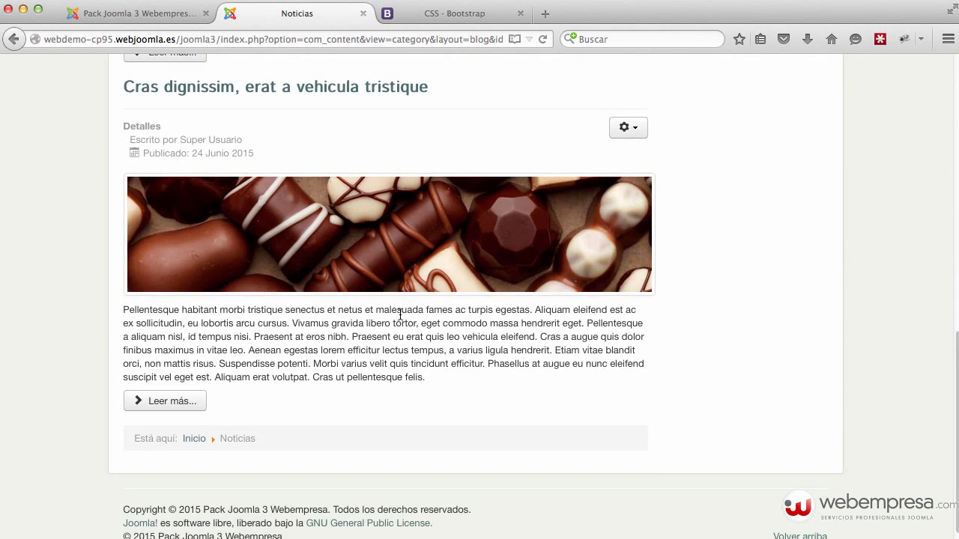
{"action": "left_click", "coordinate": [184, 405]}
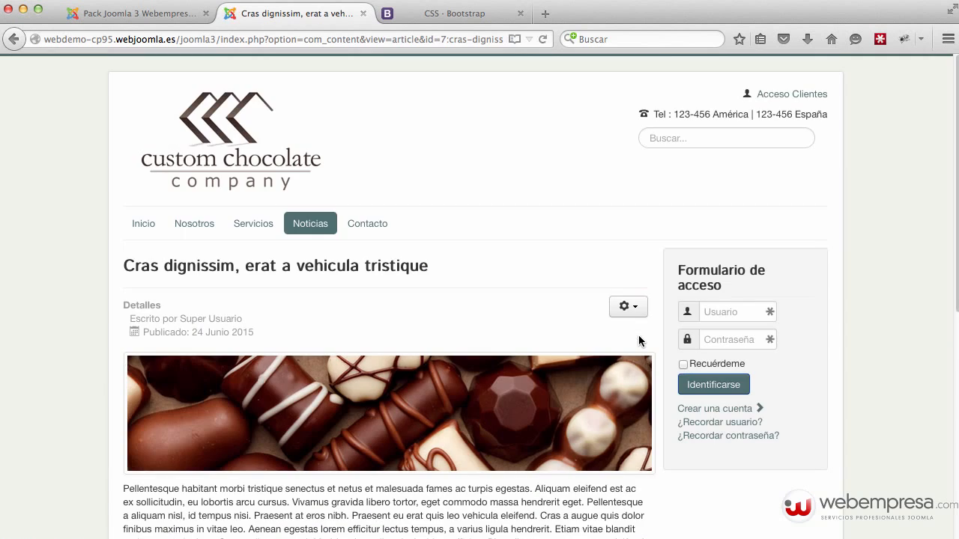
{"action": "scroll", "coordinate": [637, 336], "scroll_direction": "down", "scroll_amount": 8}
{"action": "scroll", "coordinate": [636, 336], "scroll_direction": "up", "scroll_amount": 3}
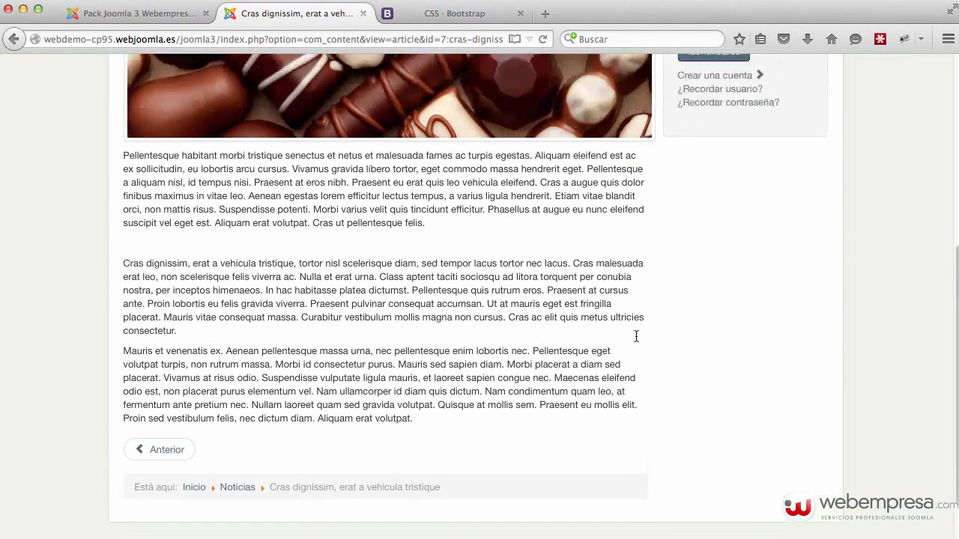
{"action": "scroll", "coordinate": [636, 336], "scroll_direction": "up", "scroll_amount": 5}
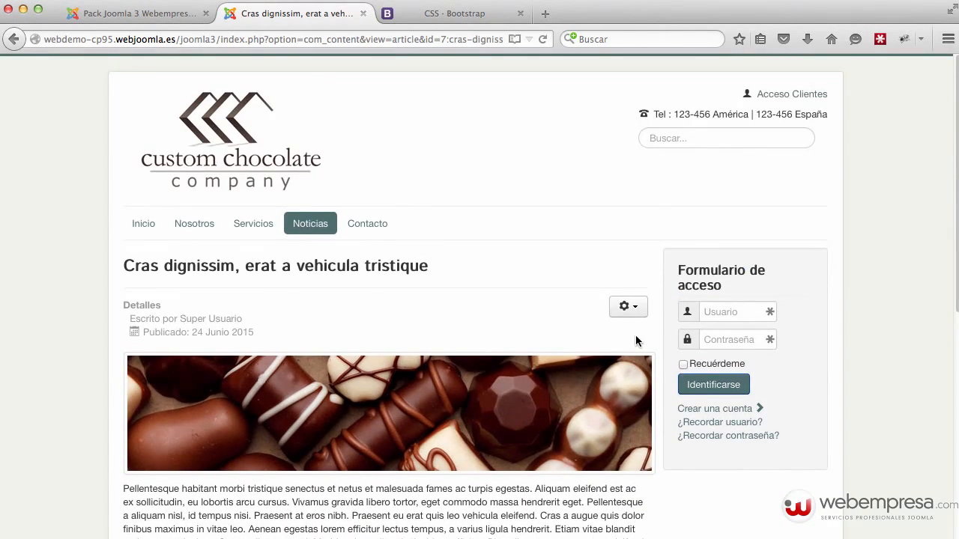
- Close the article editor and review the images of all the blog articles on the public "Noticias" page
{"action": "left_click", "coordinate": [188, 17]}
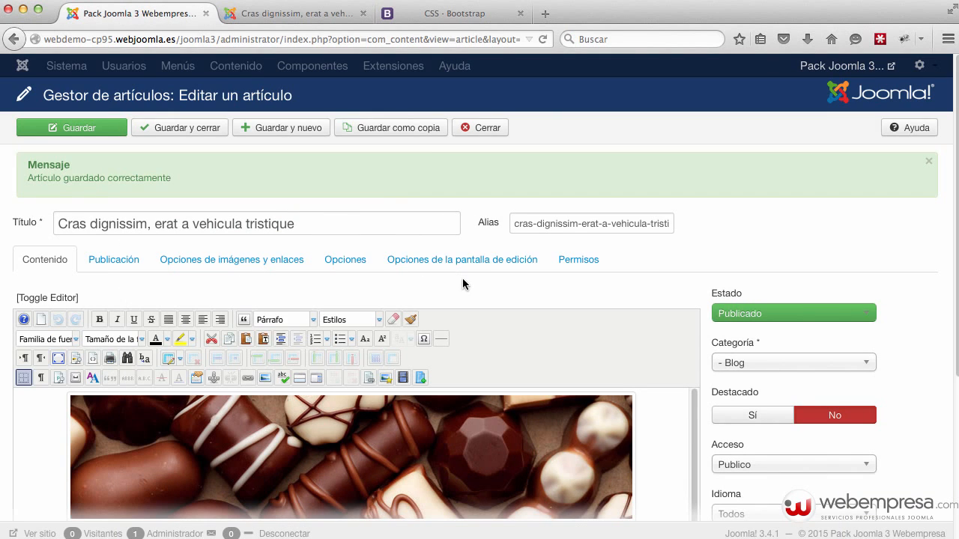
{"action": "left_click", "coordinate": [505, 127]}
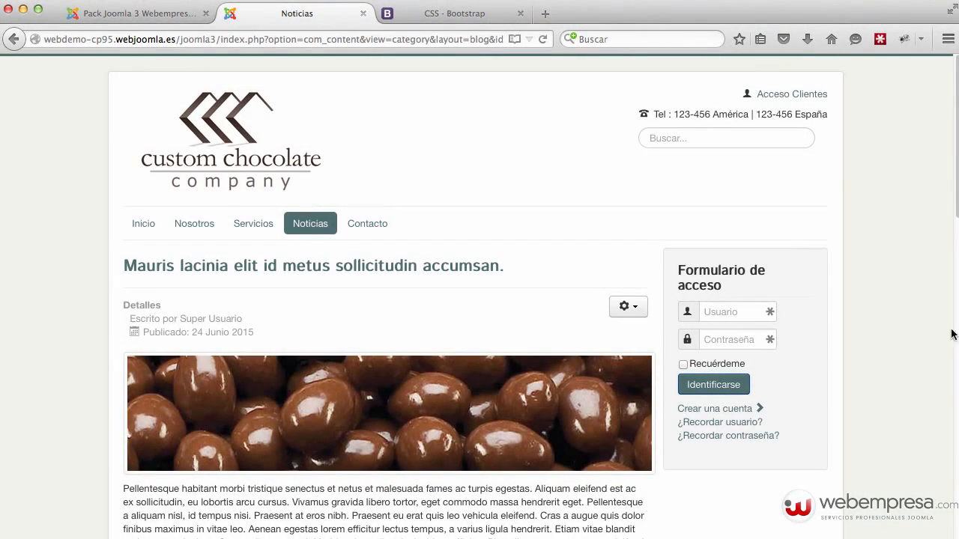
{"action": "scroll", "coordinate": [881, 319], "scroll_direction": "down", "scroll_amount": 10}
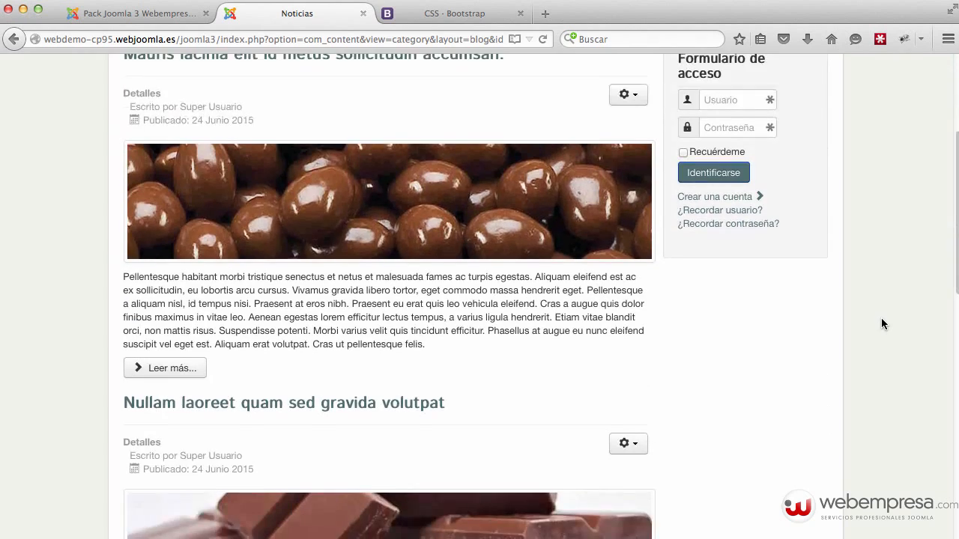
{"action": "scroll", "coordinate": [881, 324], "scroll_direction": "down", "scroll_amount": 4}
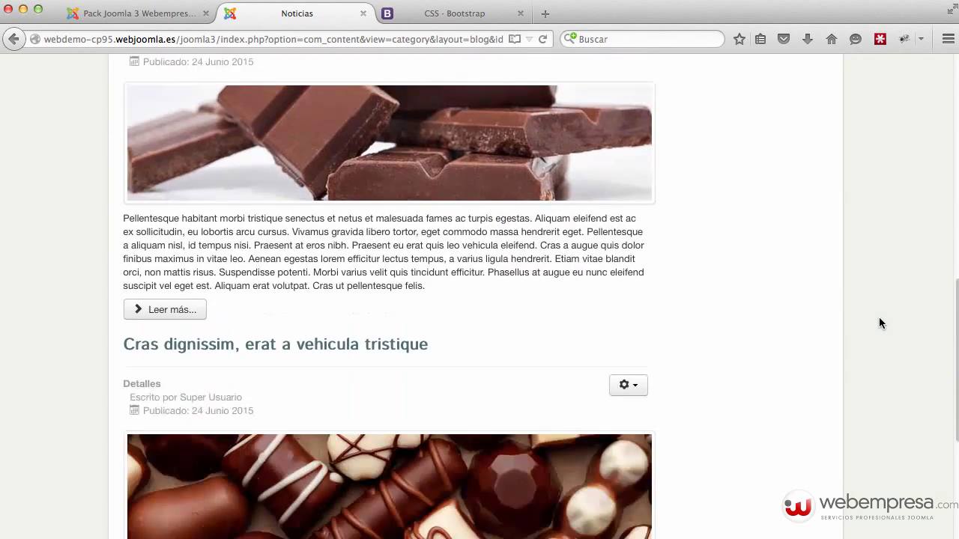
{"action": "scroll", "coordinate": [879, 317], "scroll_direction": "down", "scroll_amount": 4}
{"action": "scroll", "coordinate": [877, 316], "scroll_direction": "up", "scroll_amount": 8}
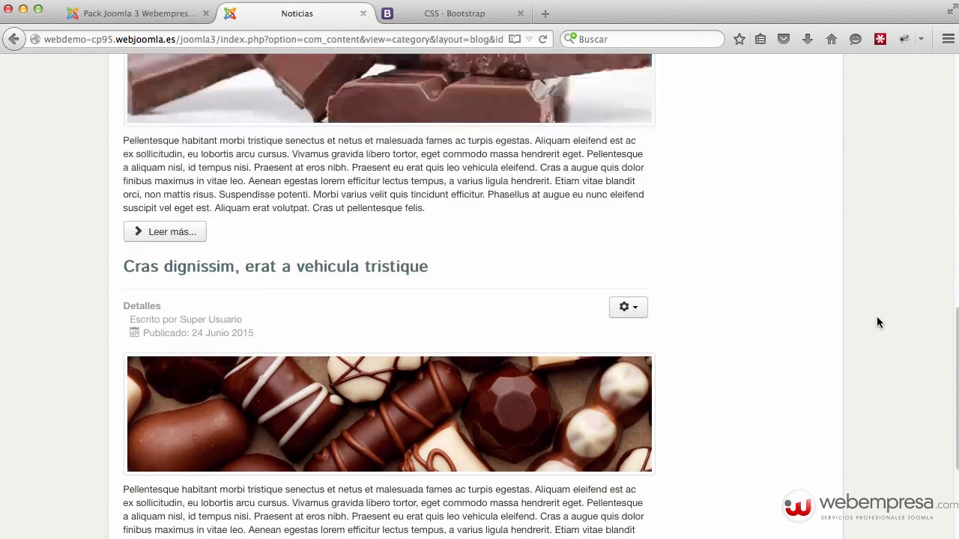
{"action": "scroll", "coordinate": [876, 319], "scroll_direction": "up", "scroll_amount": 12}
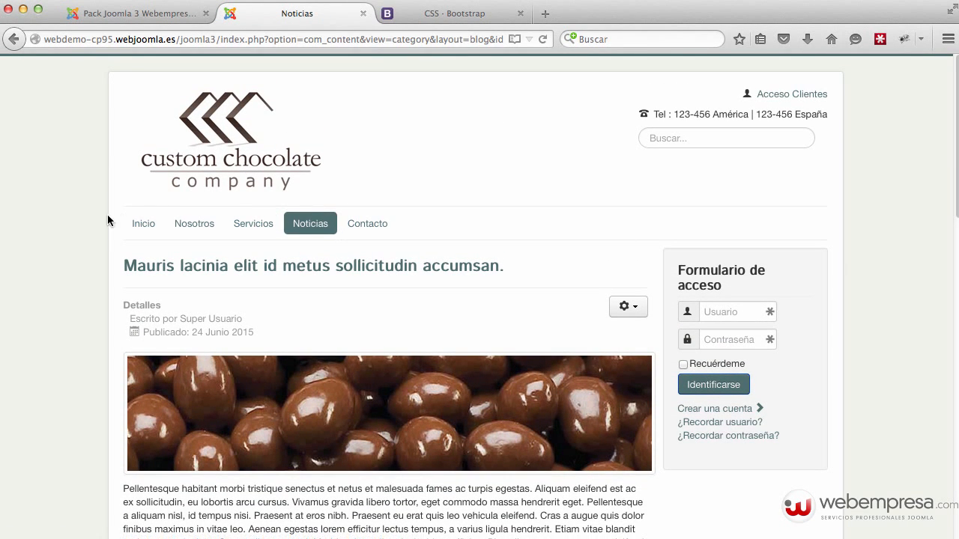
- View the public "Inicio" page, and remove the featured status from the article "Página en construcción" in the article manager
{"action": "left_click", "coordinate": [140, 223]}
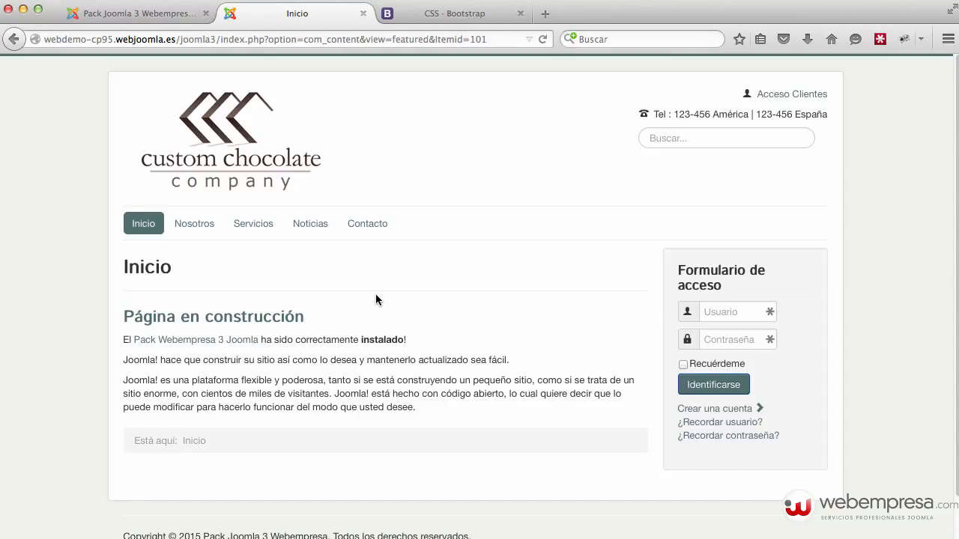
{"action": "left_click", "coordinate": [177, 15]}
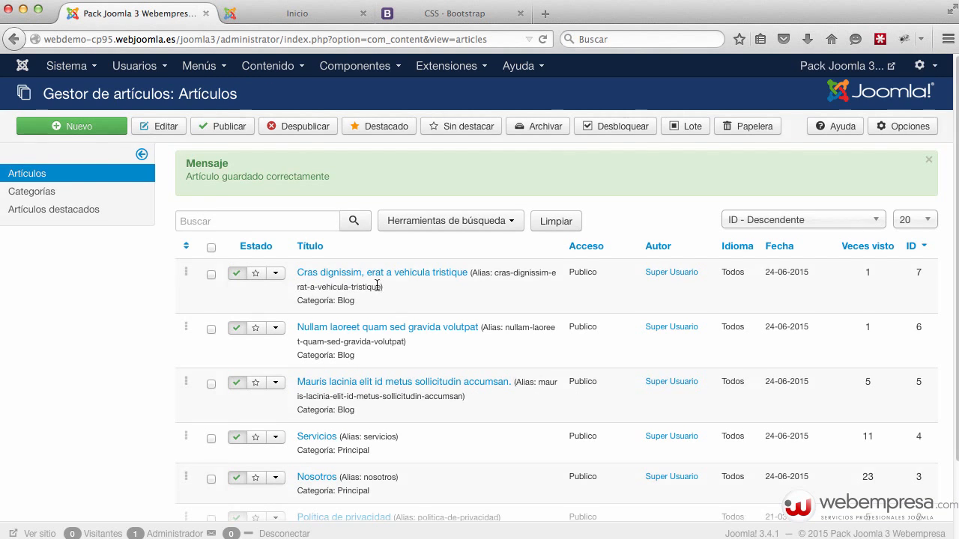
{"action": "scroll", "coordinate": [375, 288], "scroll_direction": "down", "scroll_amount": 3}
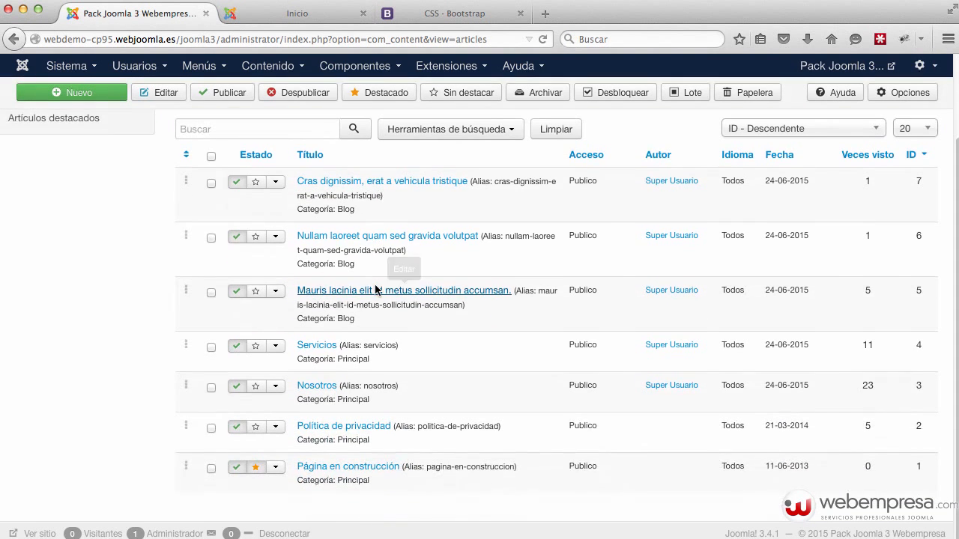
{"action": "left_click", "coordinate": [258, 472]}
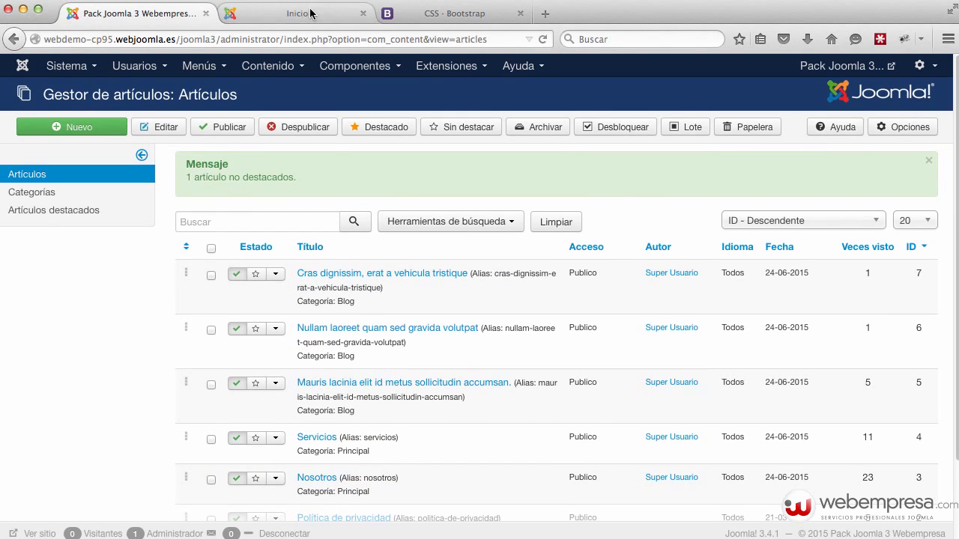
- Reload the public home page to check its content without "Página en construcción"
{"action": "left_click", "coordinate": [302, 13]}
{"action": "left_click", "coordinate": [228, 118]}
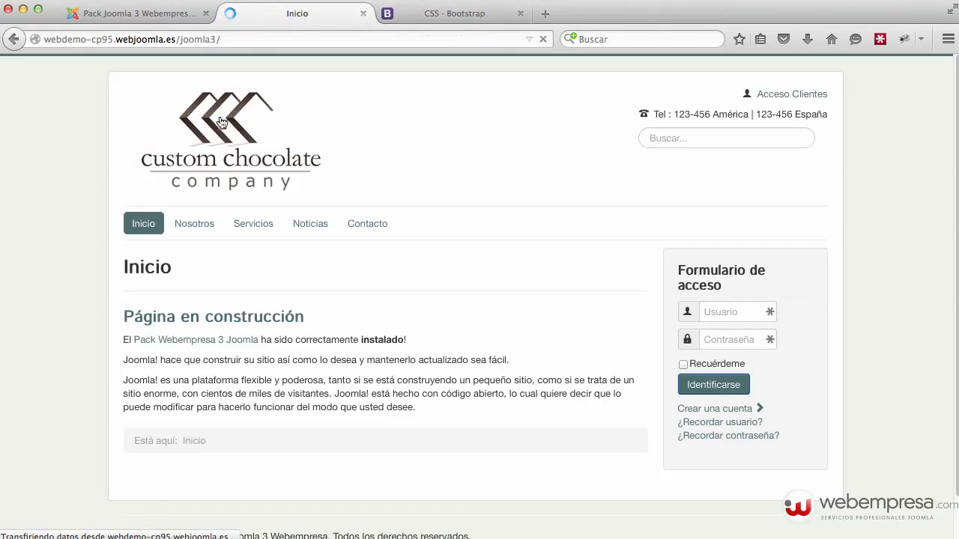
{"action": "left_click", "coordinate": [258, 42]}
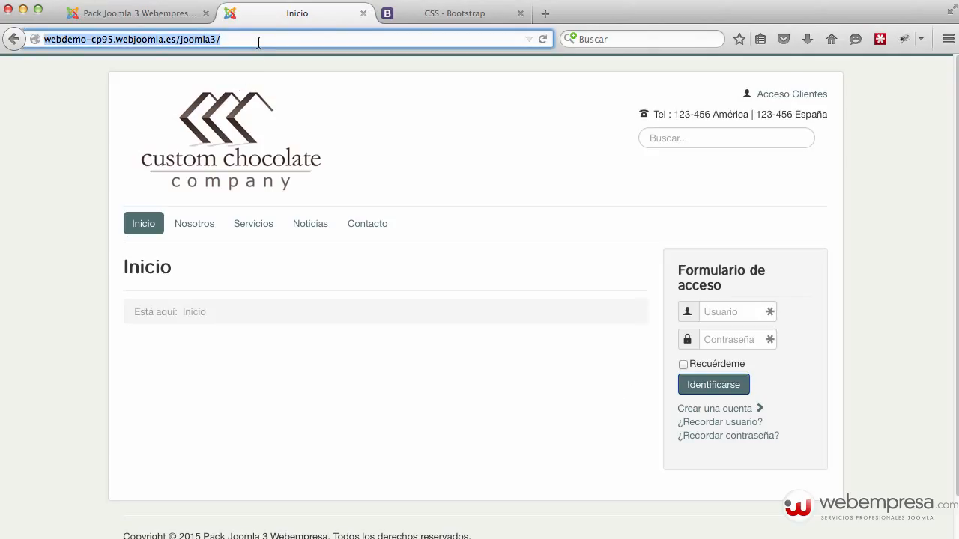
- Mark the articles "Cras dignissim, erat a vehicula tristique" and "Nullam laoreet quam sed gravida volutpat" as featured
{"action": "left_click", "coordinate": [174, 13]}
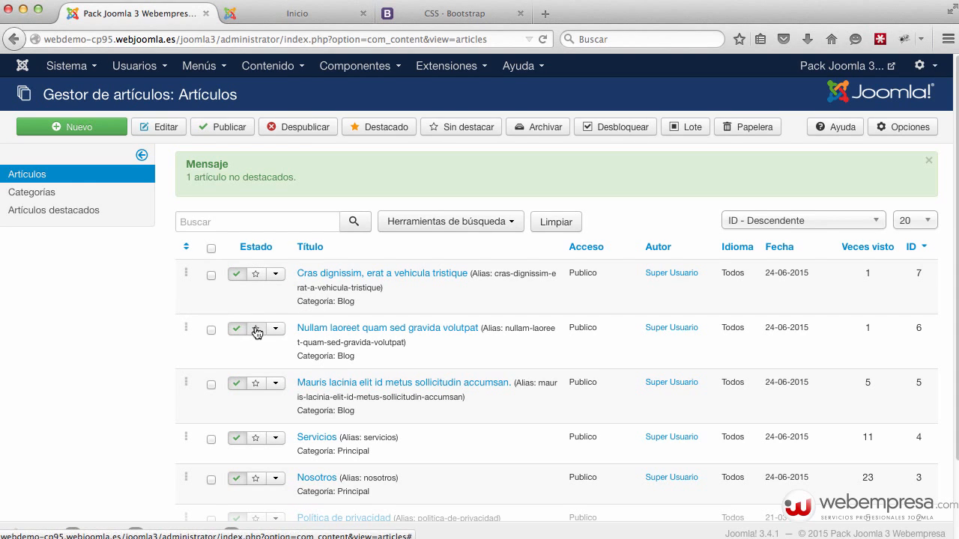
{"action": "left_click", "coordinate": [261, 277]}
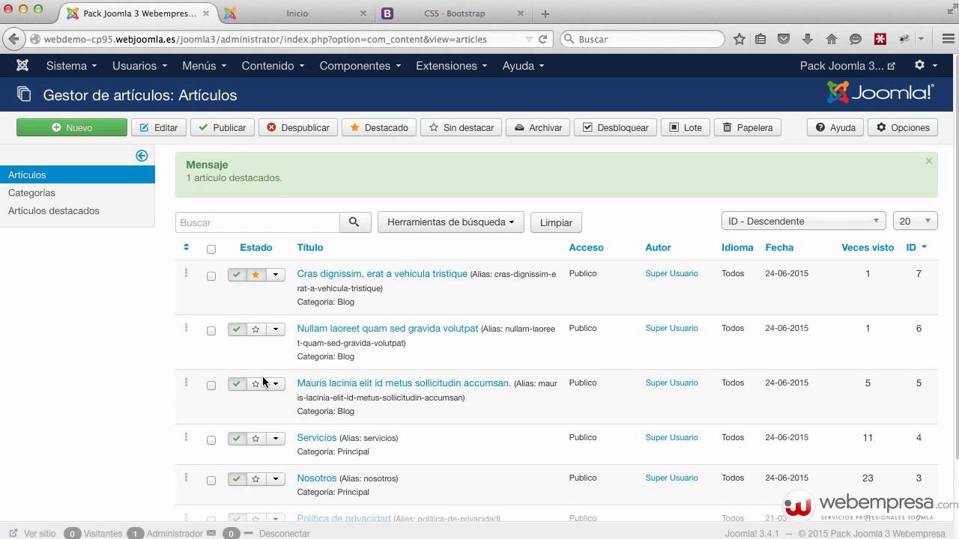
{"action": "left_click", "coordinate": [257, 331]}
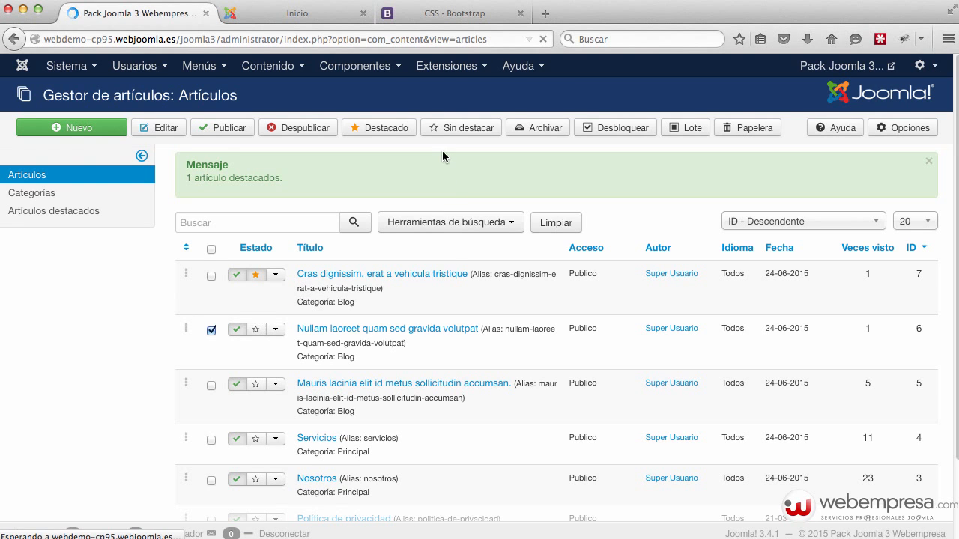
- Reload the public home page and examine the layout and read-more links of its featured articles
{"action": "left_click", "coordinate": [303, 23]}
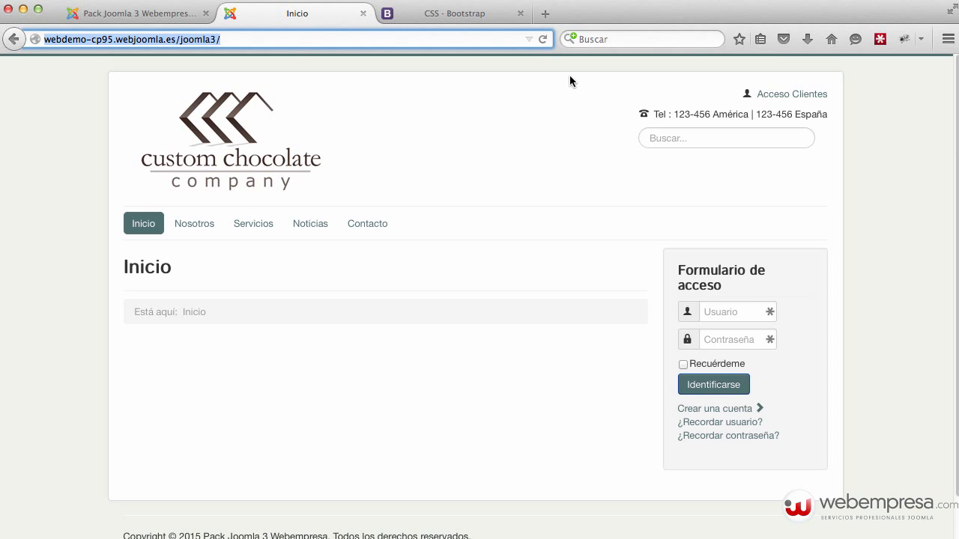
{"action": "key", "text": "Return"}
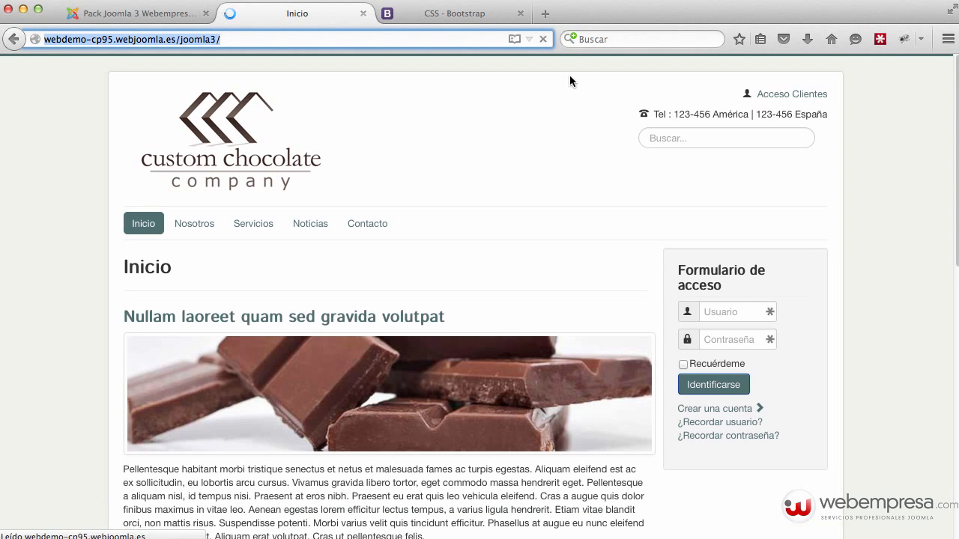
{"action": "scroll", "coordinate": [807, 453], "scroll_direction": "down", "scroll_amount": 10}
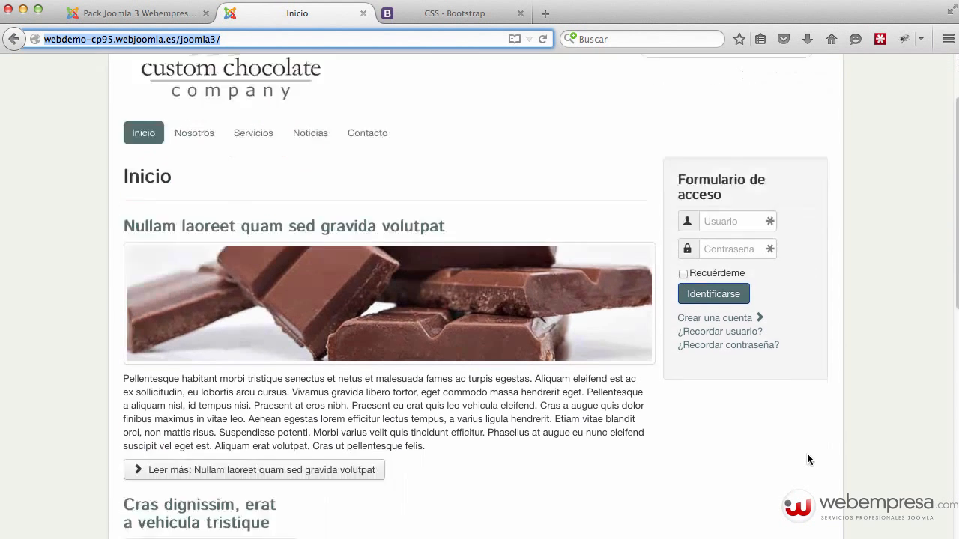
{"action": "scroll", "coordinate": [807, 459], "scroll_direction": "down", "scroll_amount": 3}
{"action": "scroll", "coordinate": [807, 460], "scroll_direction": "up", "scroll_amount": 15}
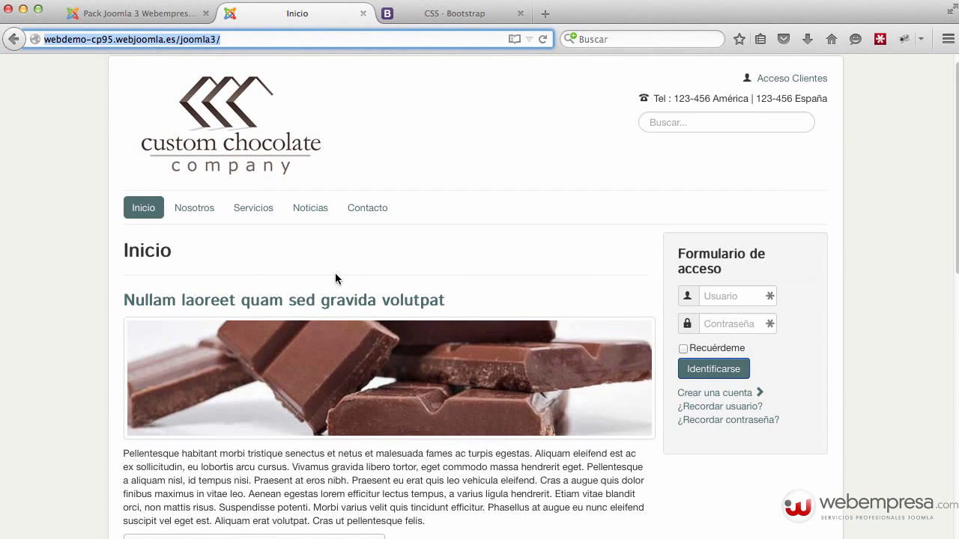
{"action": "scroll", "coordinate": [607, 263], "scroll_direction": "down", "scroll_amount": 5}
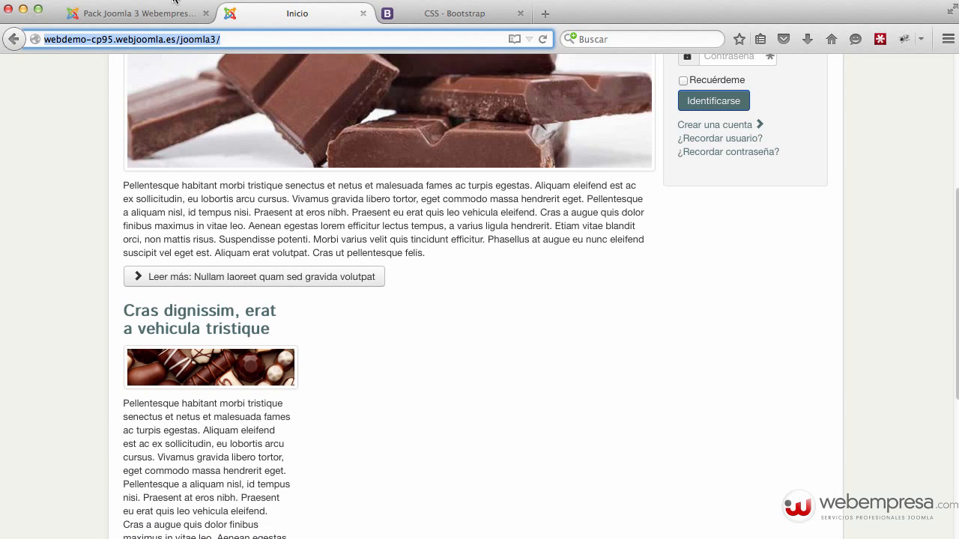
{"action": "scroll", "coordinate": [315, 231], "scroll_direction": "down", "scroll_amount": 8}
- Open the "Inicio" item of "Menú principal" for editing in the menu manager
{"action": "left_click", "coordinate": [159, 14]}
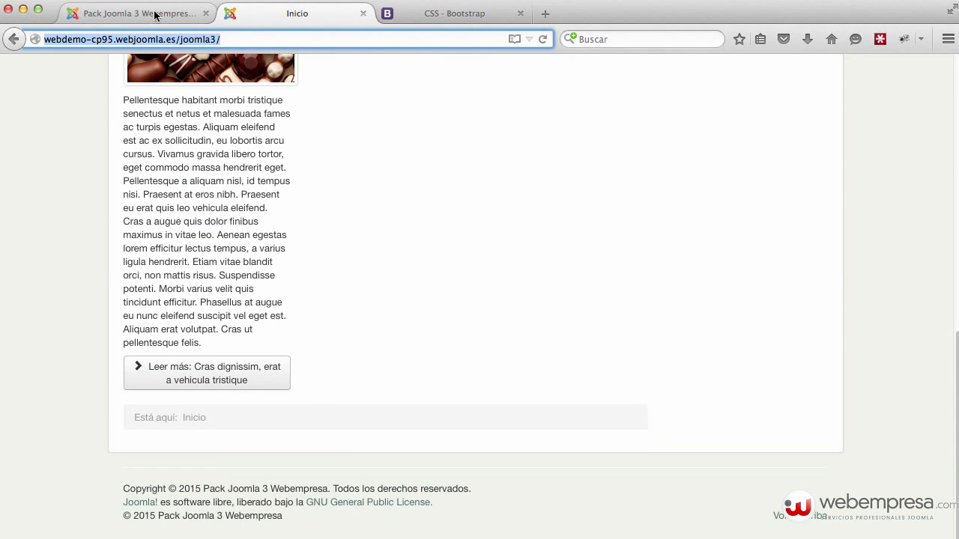
{"action": "left_click", "coordinate": [212, 66]}
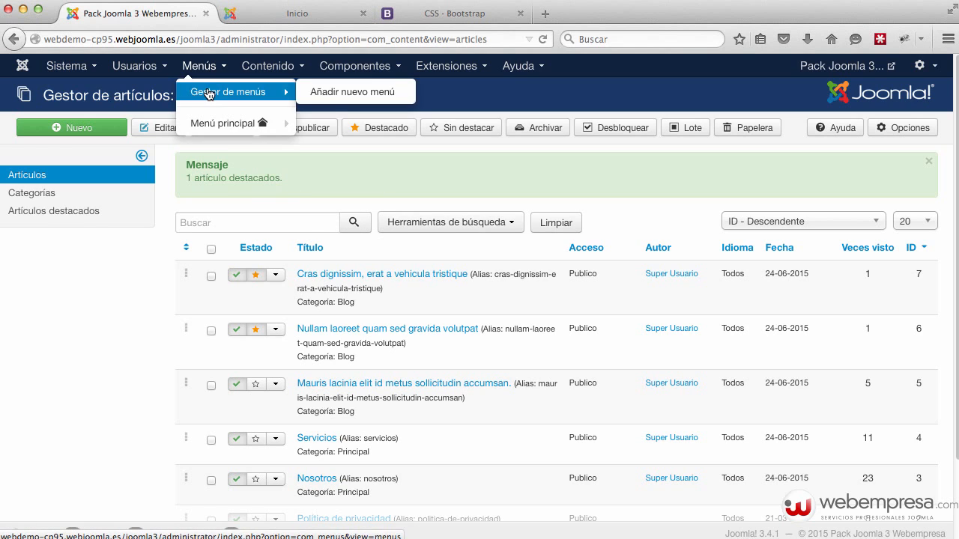
{"action": "left_click", "coordinate": [209, 89]}
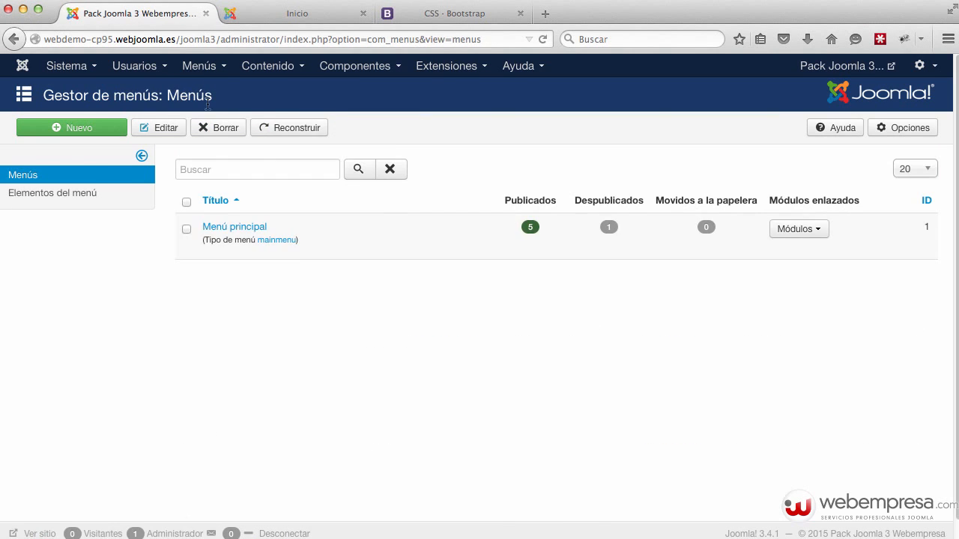
{"action": "left_click", "coordinate": [235, 226]}
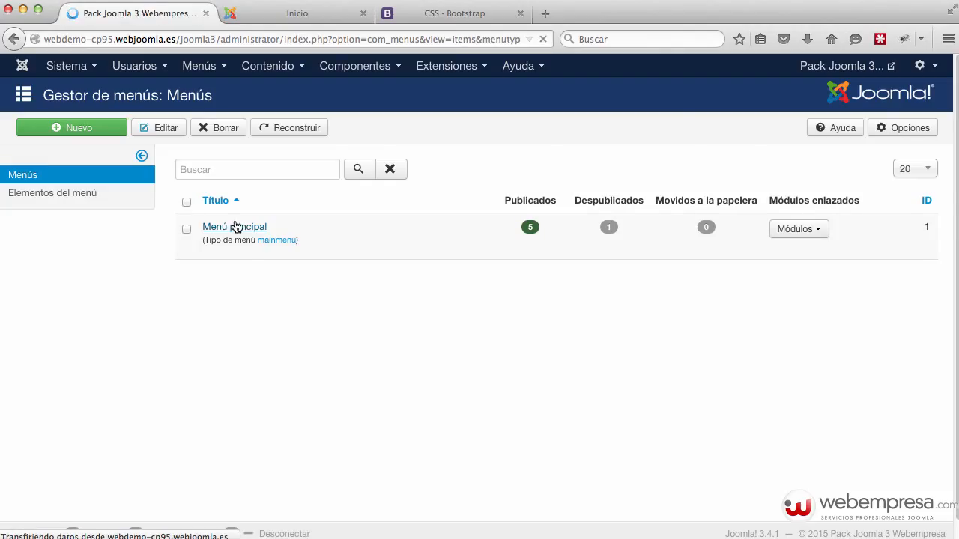
{"action": "left_click", "coordinate": [284, 255]}
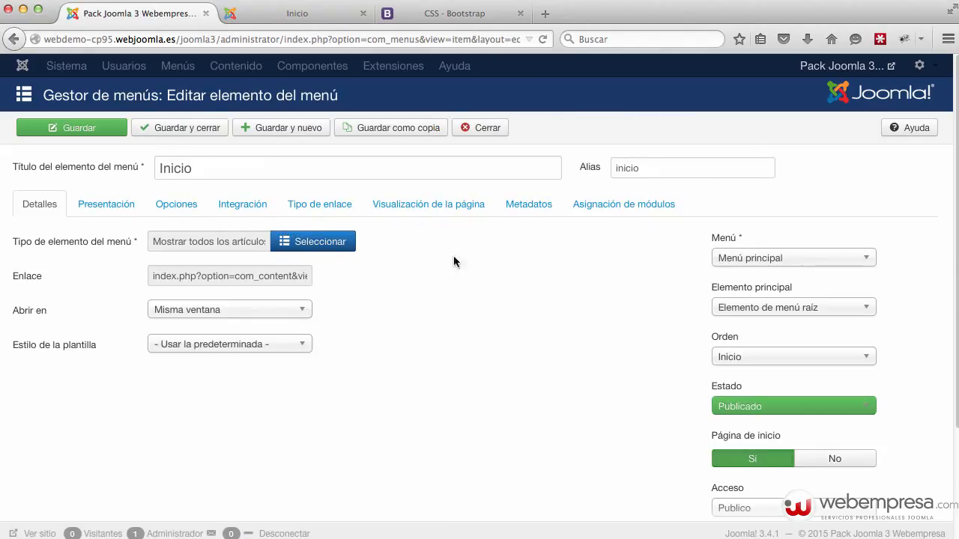
- Set "Mostrar el título en lugar del 'Leer más'" to "Ocultar" for the "Inicio" menu item and save it
{"action": "left_click", "coordinate": [180, 210]}
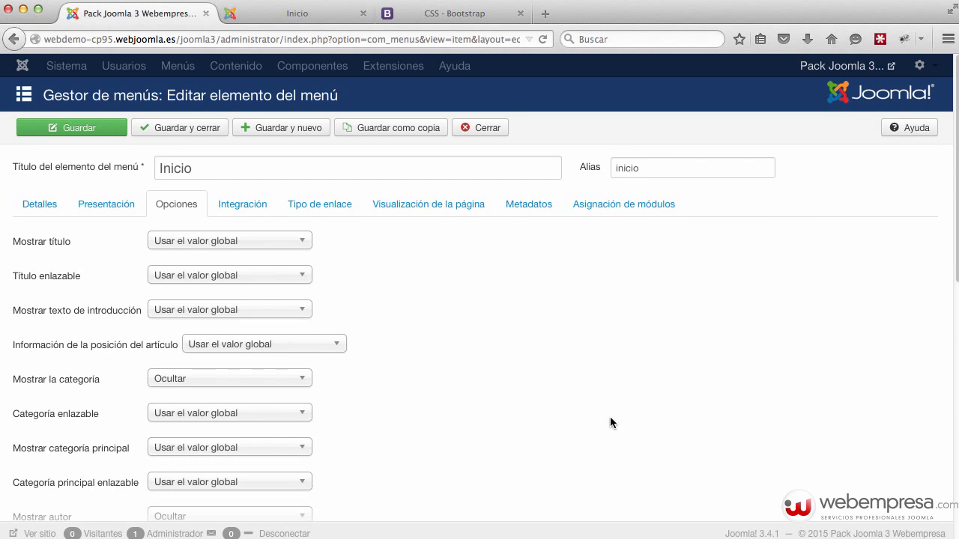
{"action": "scroll", "coordinate": [610, 416], "scroll_direction": "down", "scroll_amount": 5}
{"action": "scroll", "coordinate": [610, 418], "scroll_direction": "down", "scroll_amount": 2}
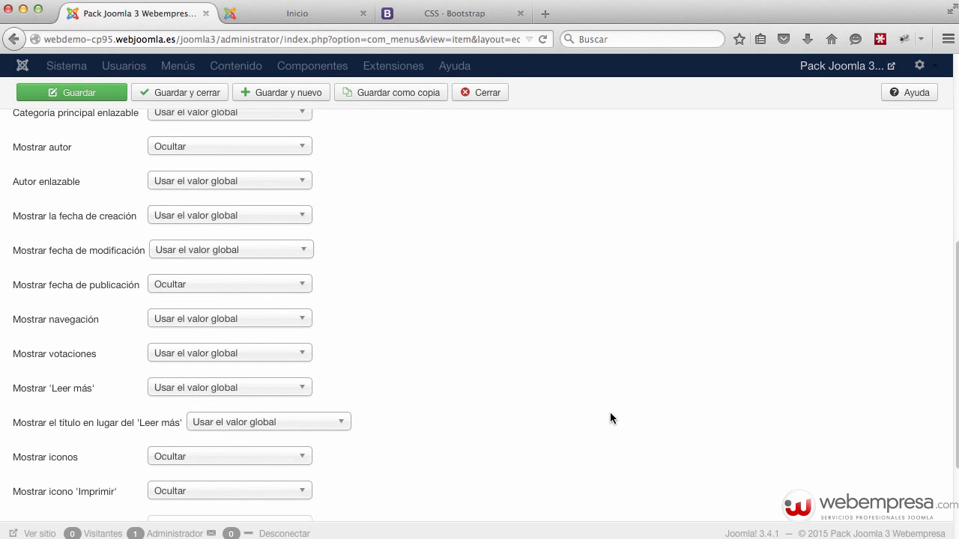
{"action": "left_click", "coordinate": [223, 422]}
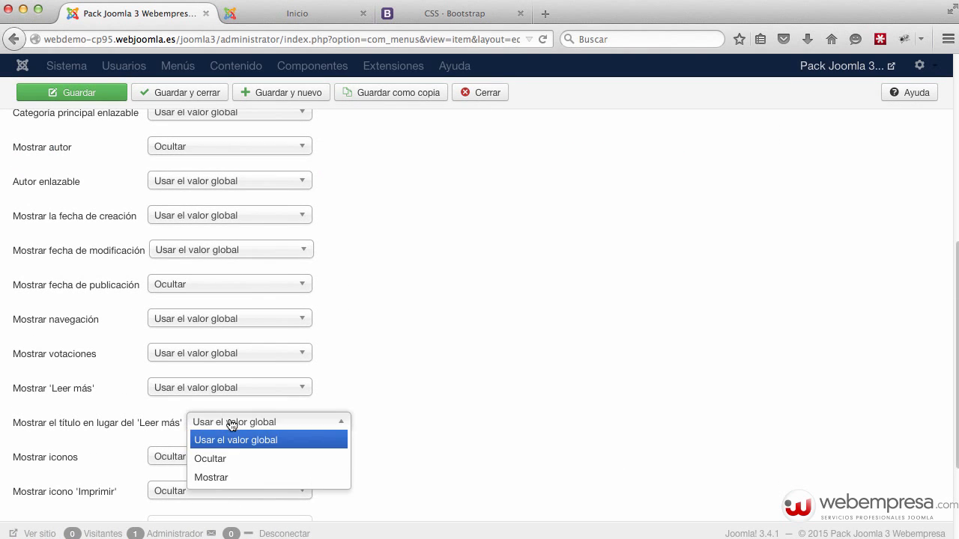
{"action": "left_click", "coordinate": [231, 462]}
{"action": "left_click", "coordinate": [565, 402]}
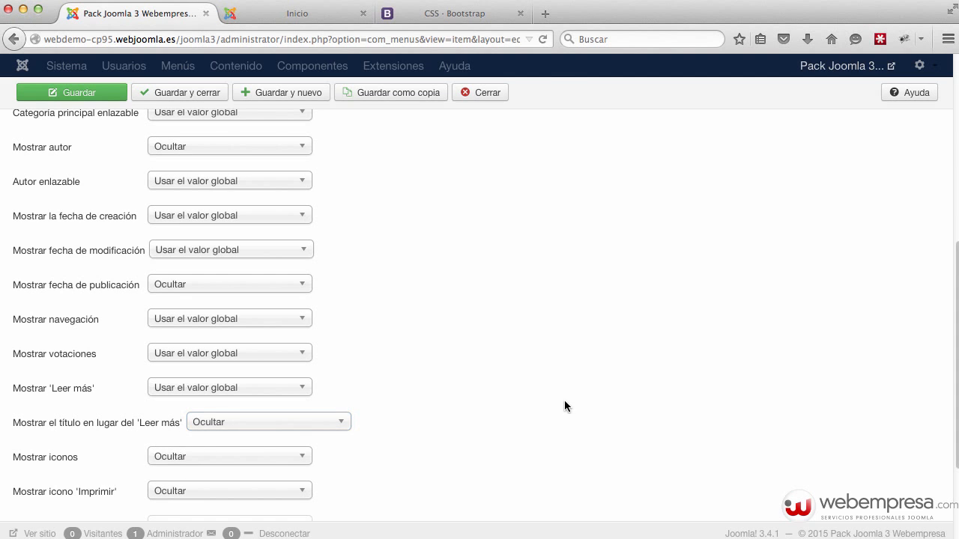
{"action": "left_click", "coordinate": [73, 93]}
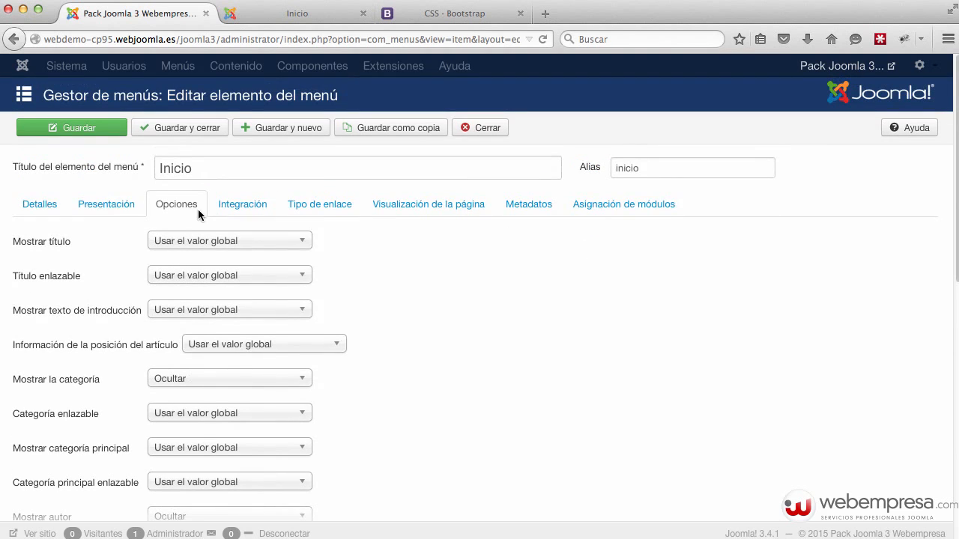
- Set "Cantidad de columnas" and "Cantidad de artículos después de los de introducción" to 1 for the "Inicio" menu item, then save and close it
{"action": "left_click", "coordinate": [131, 206]}
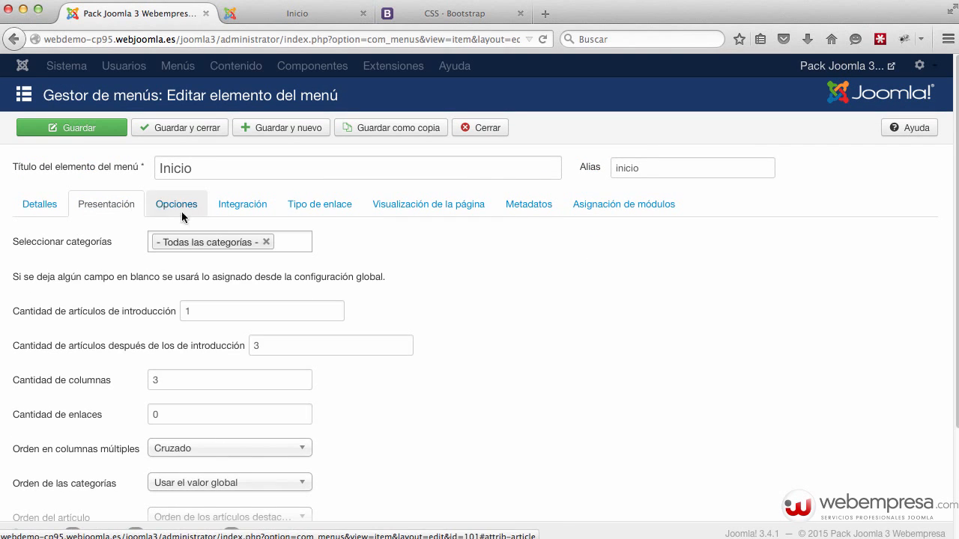
{"action": "double_click", "coordinate": [291, 346]}
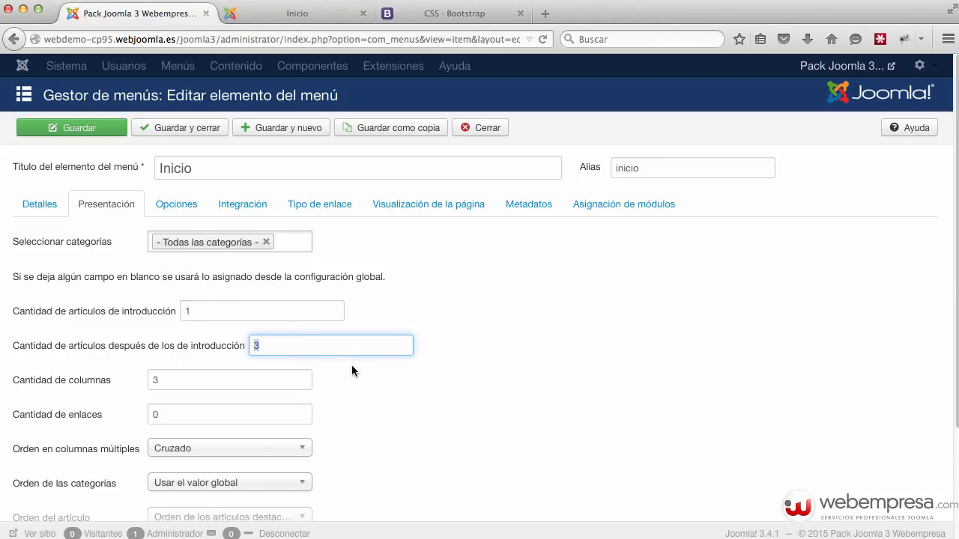
{"action": "double_click", "coordinate": [228, 386]}
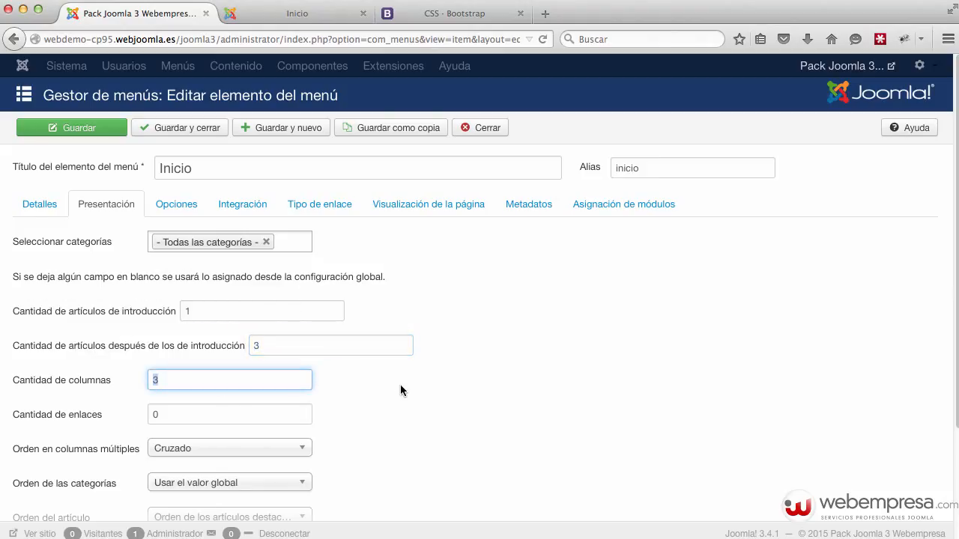
{"action": "type", "text": "1"}
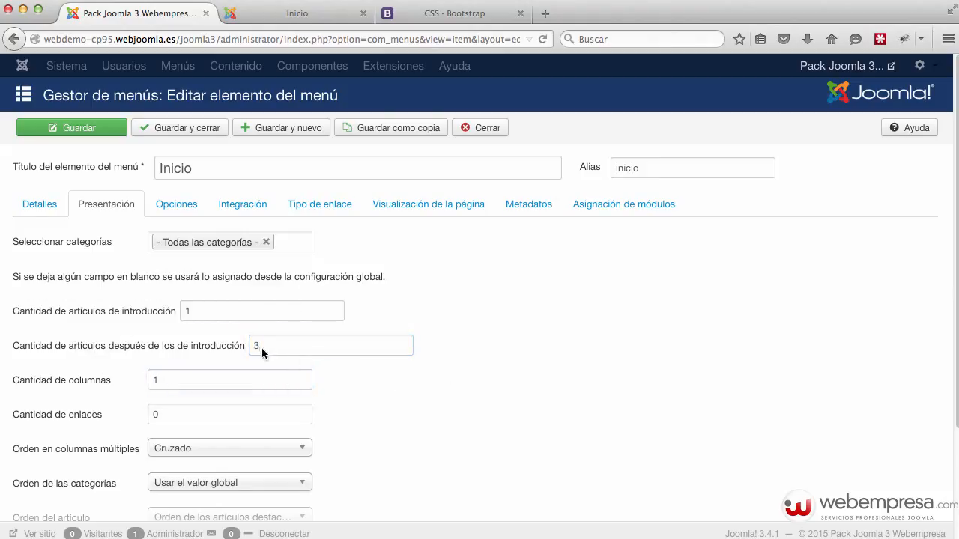
{"action": "double_click", "coordinate": [256, 347]}
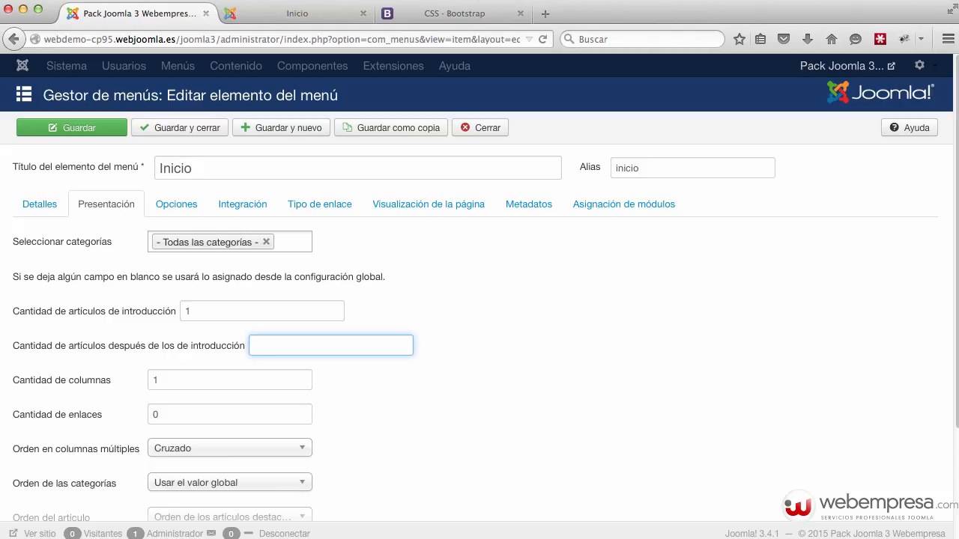
{"action": "type", "text": "1"}
{"action": "left_click", "coordinate": [204, 127]}
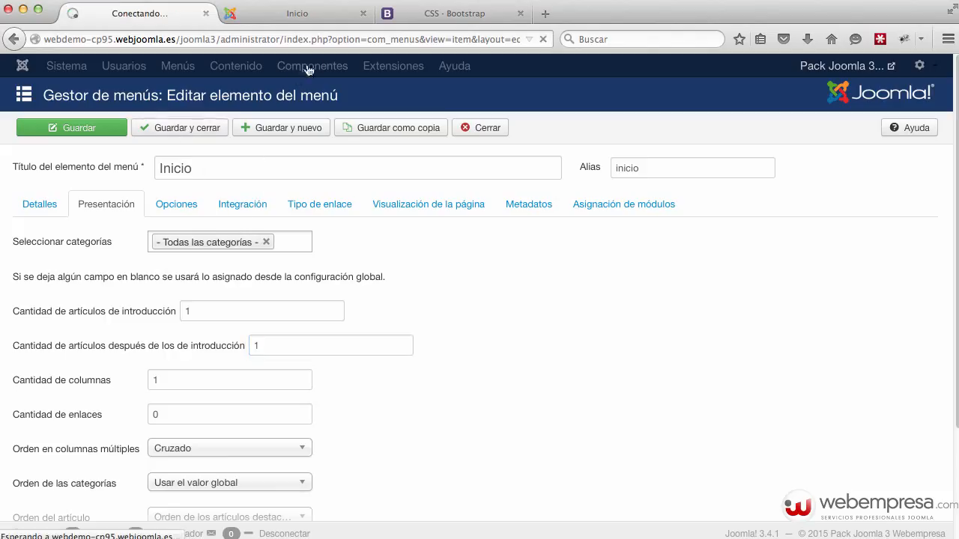
- Reload the public home page and examine the layout and read-more links of its featured articles in the single-column arrangement
{"action": "left_click", "coordinate": [323, 16]}
{"action": "key", "text": "Return"}
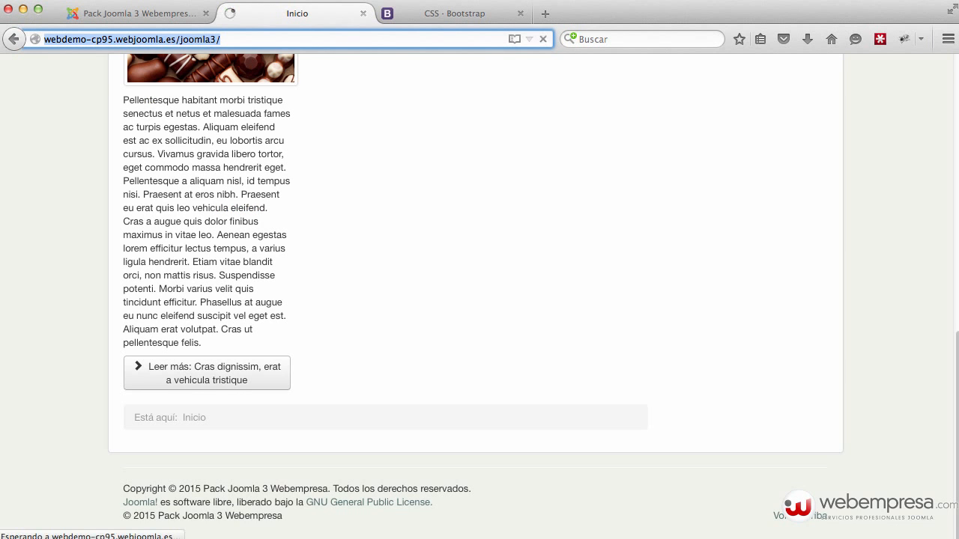
{"action": "scroll", "coordinate": [657, 403], "scroll_direction": "up", "scroll_amount": 3}
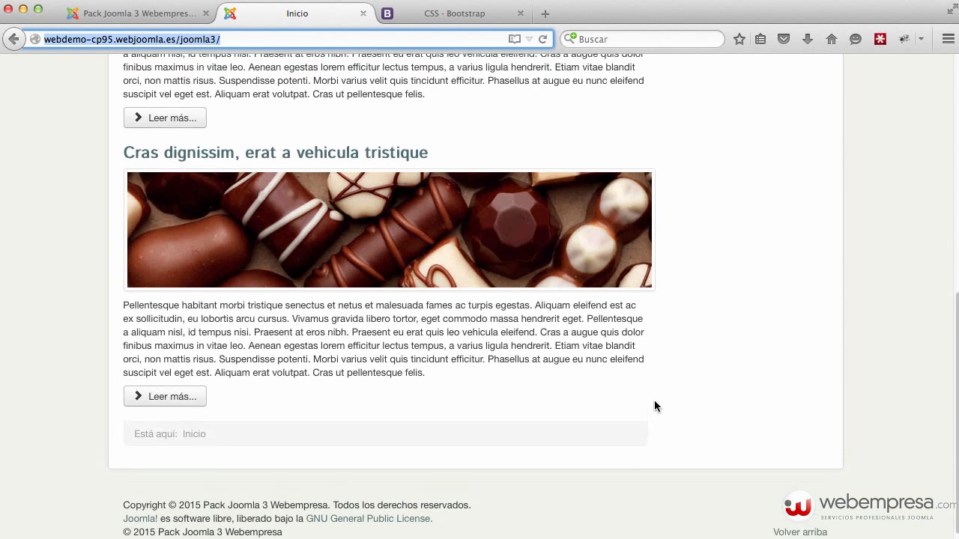
{"action": "scroll", "coordinate": [659, 404], "scroll_direction": "up", "scroll_amount": 5}
{"action": "scroll", "coordinate": [659, 405], "scroll_direction": "down", "scroll_amount": 2}
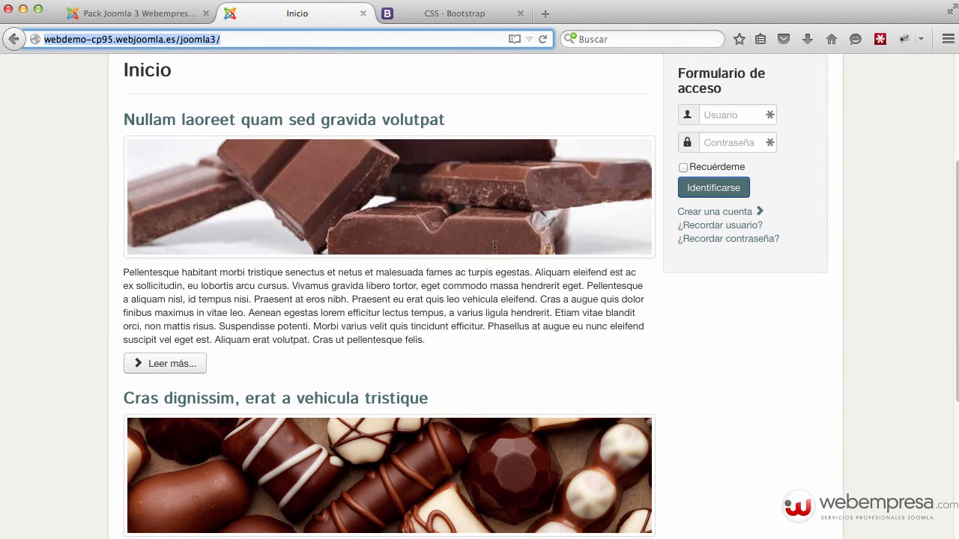
{"action": "scroll", "coordinate": [476, 387], "scroll_direction": "down", "scroll_amount": 2}
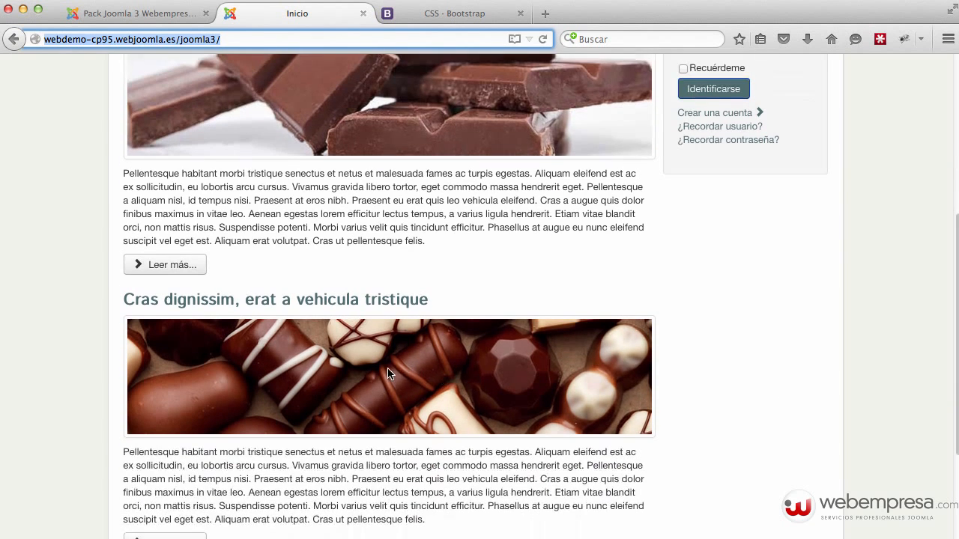
- Reopen the "Inicio" menu item and compare its article quantity settings with the articles shown on the public home page
{"action": "left_click", "coordinate": [146, 15]}
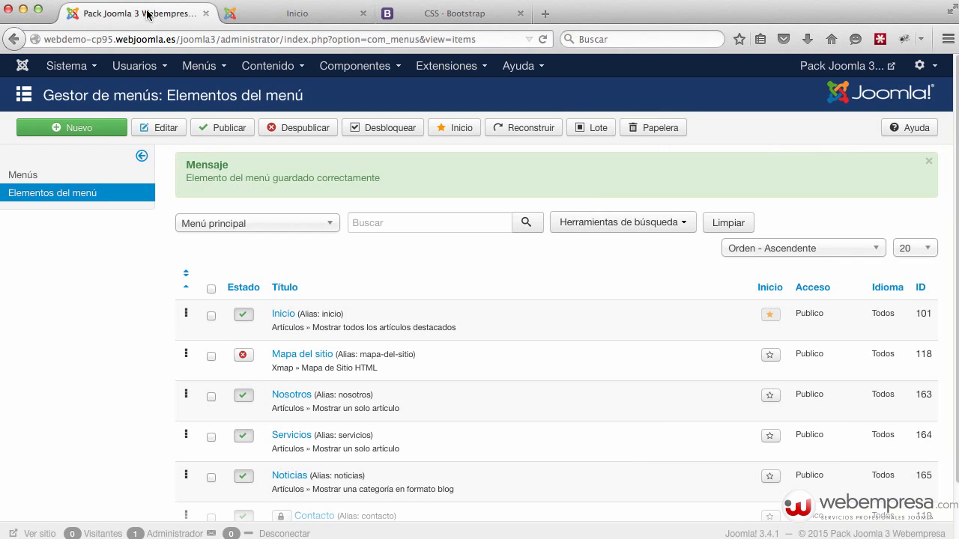
{"action": "left_click", "coordinate": [284, 314]}
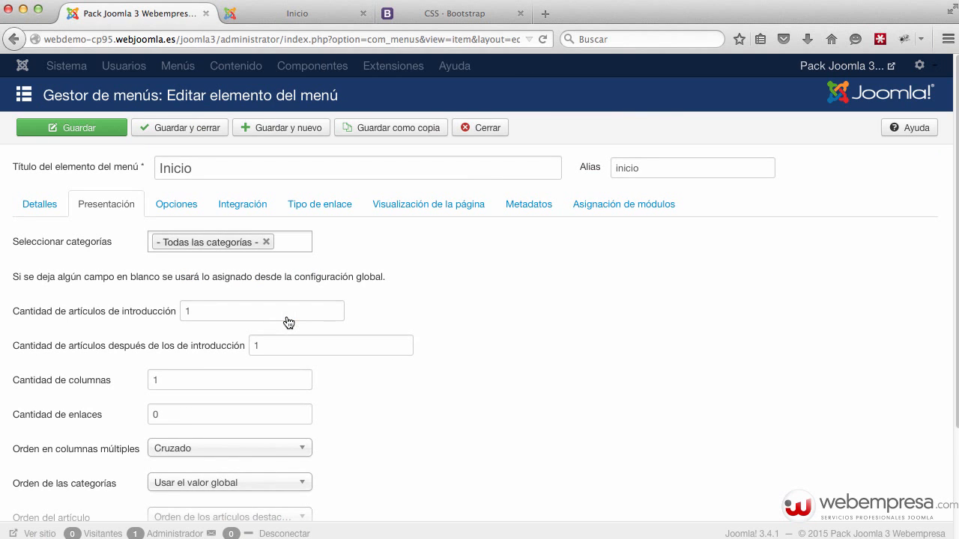
{"action": "double_click", "coordinate": [270, 345]}
{"action": "left_click", "coordinate": [262, 10]}
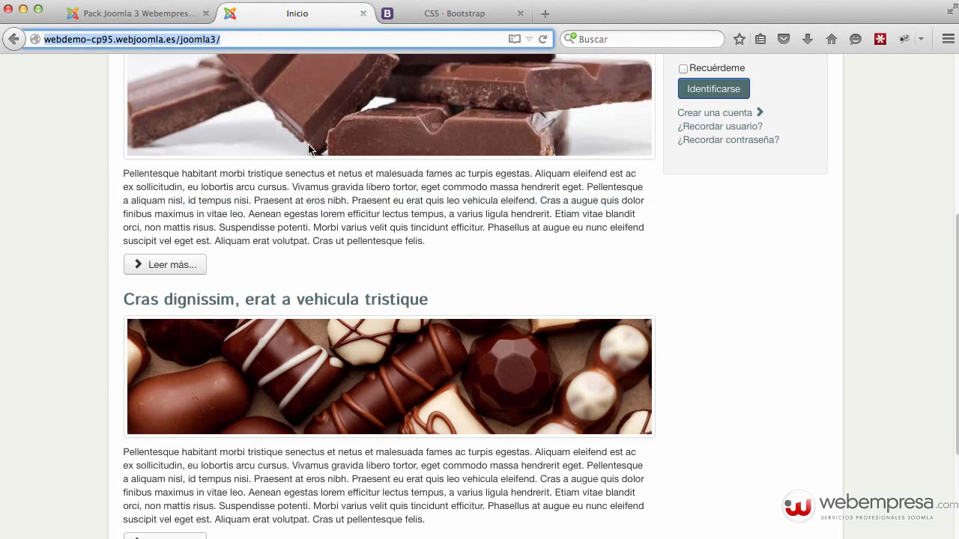
{"action": "scroll", "coordinate": [442, 218], "scroll_direction": "up", "scroll_amount": 3}
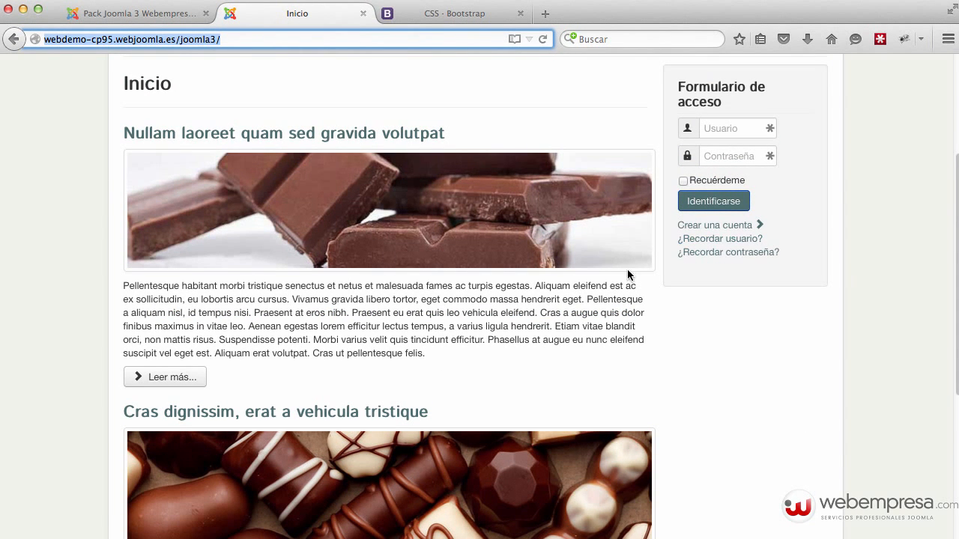
{"action": "scroll", "coordinate": [364, 306], "scroll_direction": "down", "scroll_amount": 6}
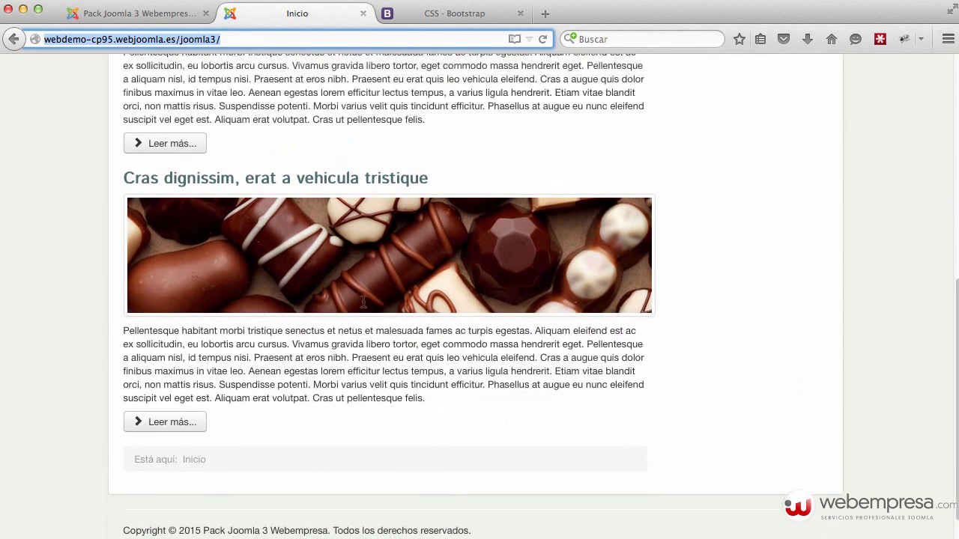
{"action": "scroll", "coordinate": [364, 306], "scroll_direction": "up", "scroll_amount": 4}
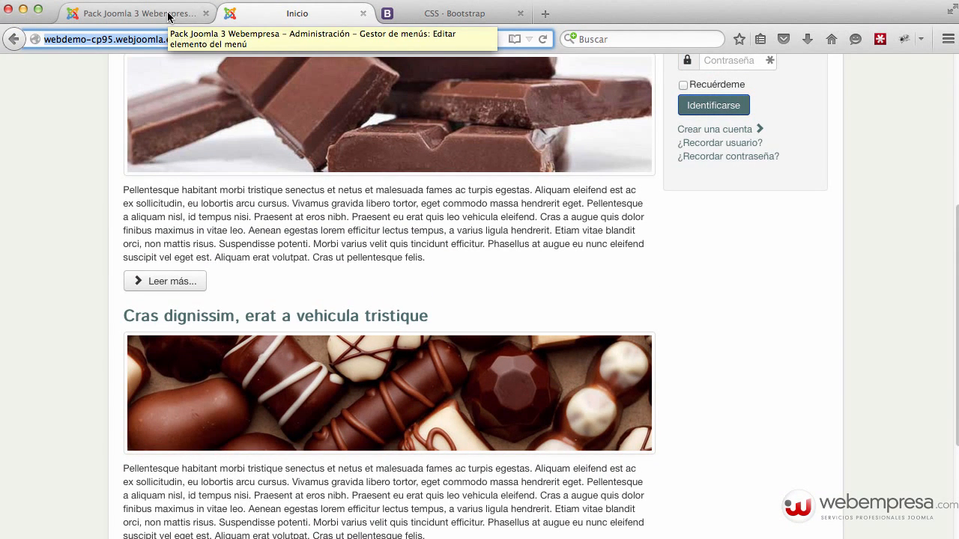
{"action": "left_click", "coordinate": [169, 15]}
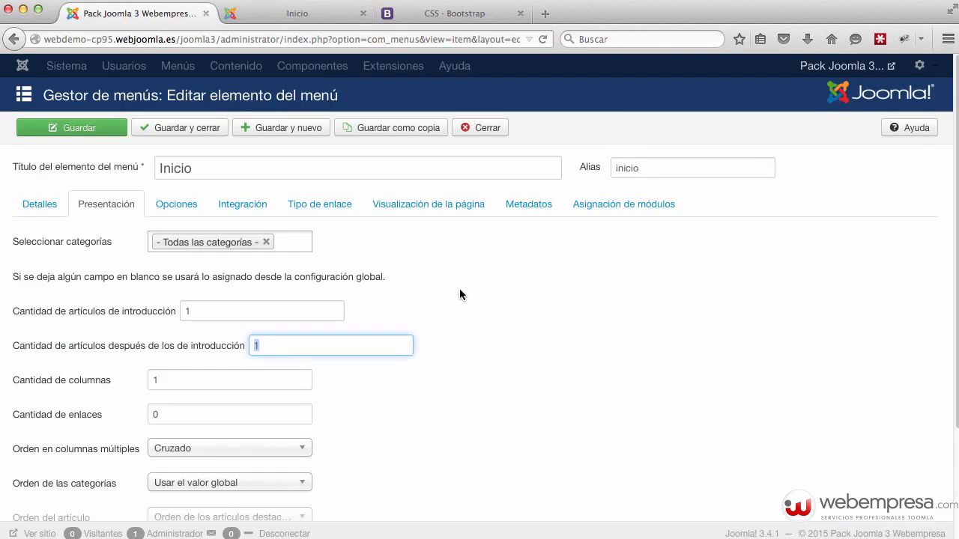
{"action": "left_click", "coordinate": [295, 16]}
{"action": "scroll", "coordinate": [471, 270], "scroll_direction": "up", "scroll_amount": 5}
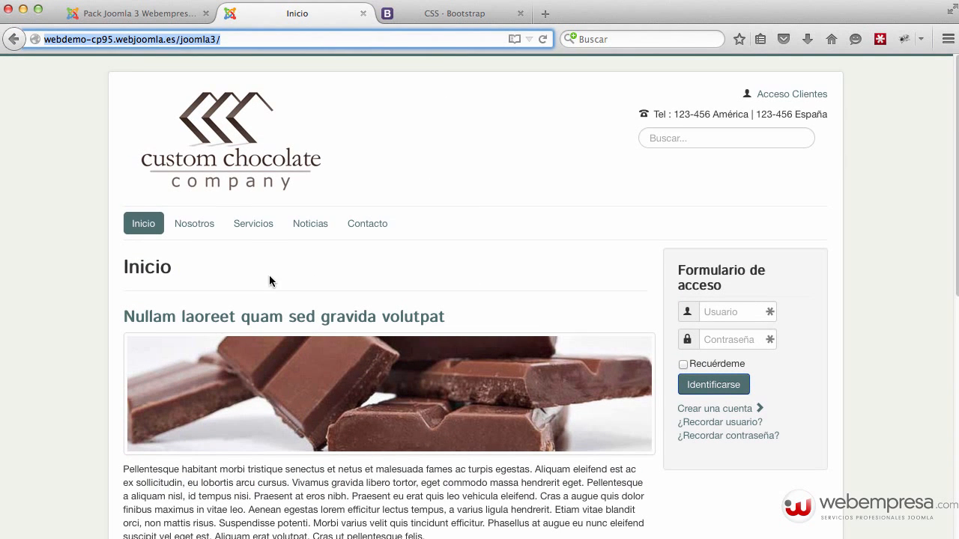
- Review the public "Nosotros" page and the article list of the "Noticias" page
{"action": "left_click", "coordinate": [204, 235]}
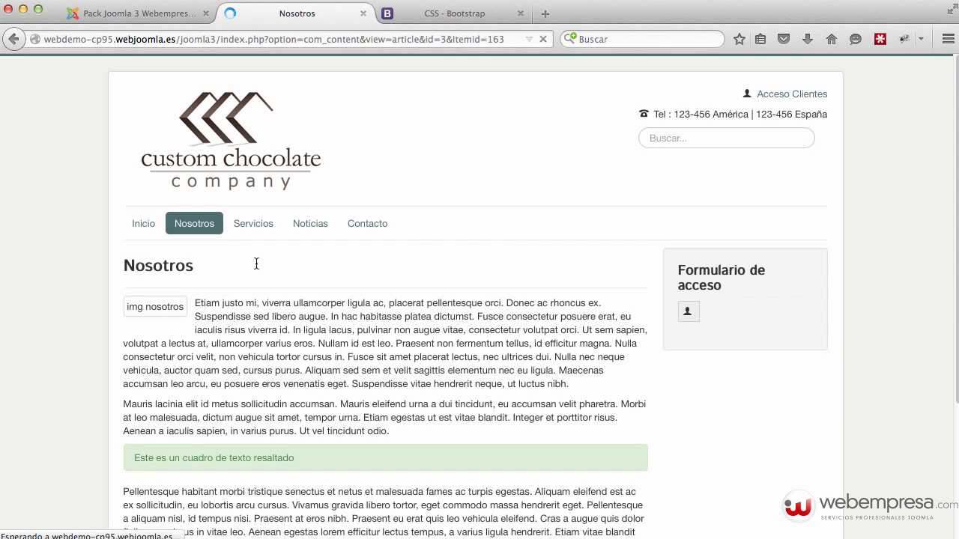
{"action": "scroll", "coordinate": [304, 302], "scroll_direction": "down", "scroll_amount": 3}
{"action": "scroll", "coordinate": [314, 301], "scroll_direction": "up", "scroll_amount": 1}
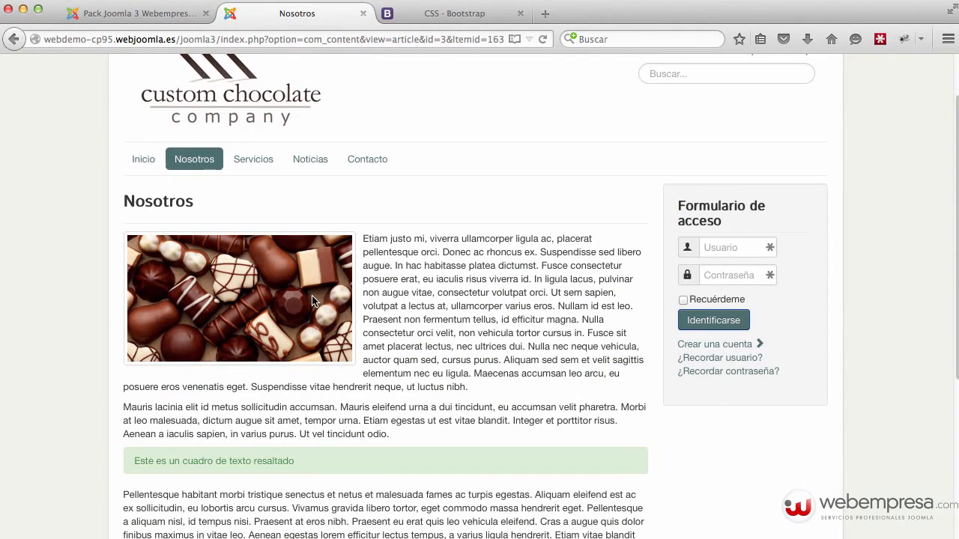
{"action": "left_click", "coordinate": [321, 167]}
{"action": "scroll", "coordinate": [849, 351], "scroll_direction": "down", "scroll_amount": 4}
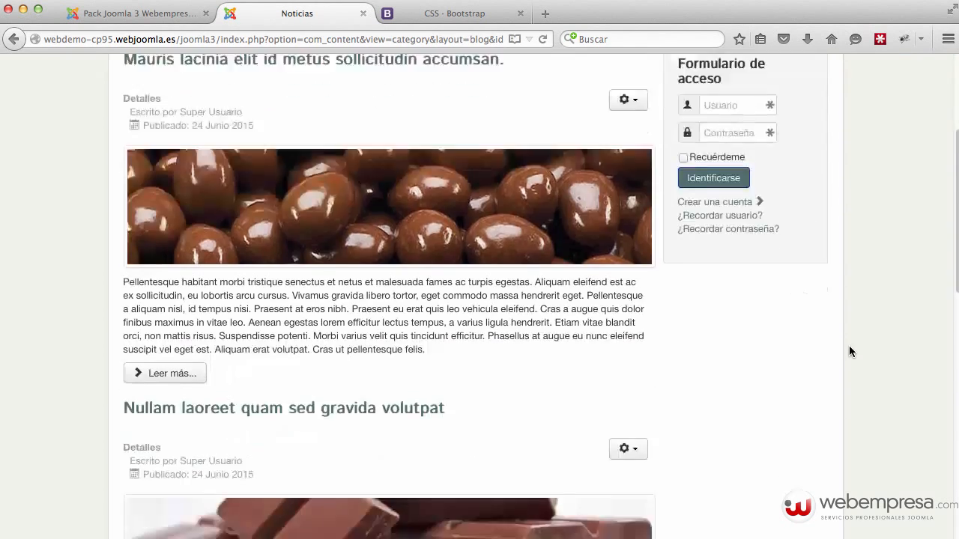
{"action": "scroll", "coordinate": [849, 347], "scroll_direction": "down", "scroll_amount": 5}
{"action": "scroll", "coordinate": [849, 348], "scroll_direction": "up", "scroll_amount": 8}
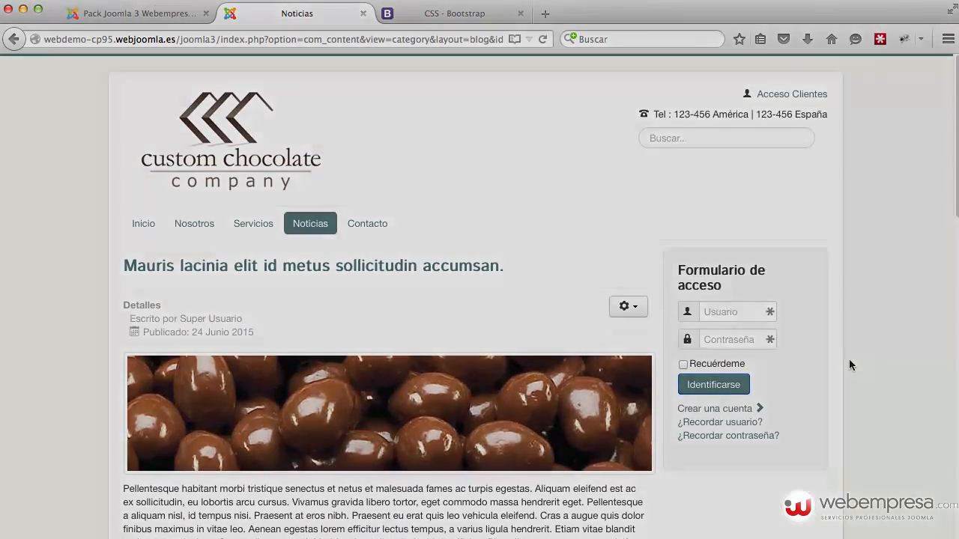